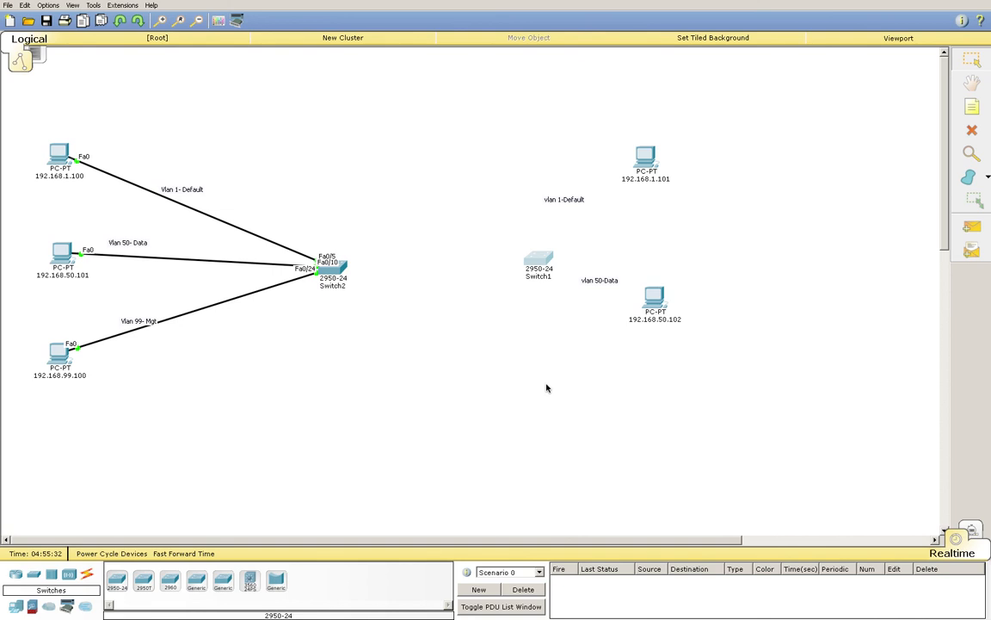
Reposition Switch1 and link FastEthernet0/1 of Switch2 to FastEthernet0/1 of Switch1 with a copper cross-over cable.
{"action": "left_click_drag", "start_coordinate": [527, 266], "coordinate": [521, 268]}
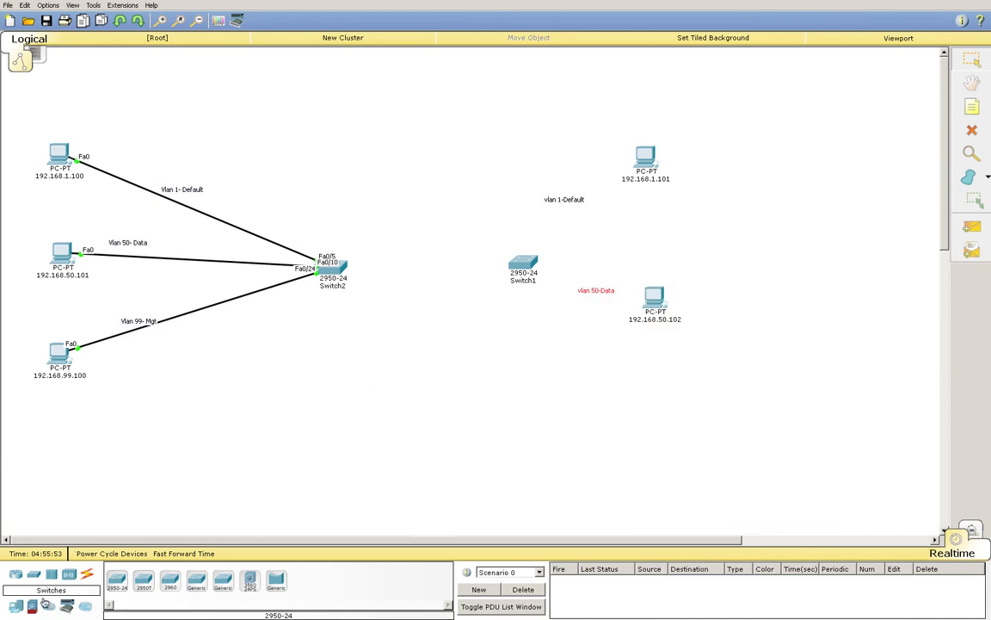
{"action": "left_click", "coordinate": [87, 574]}
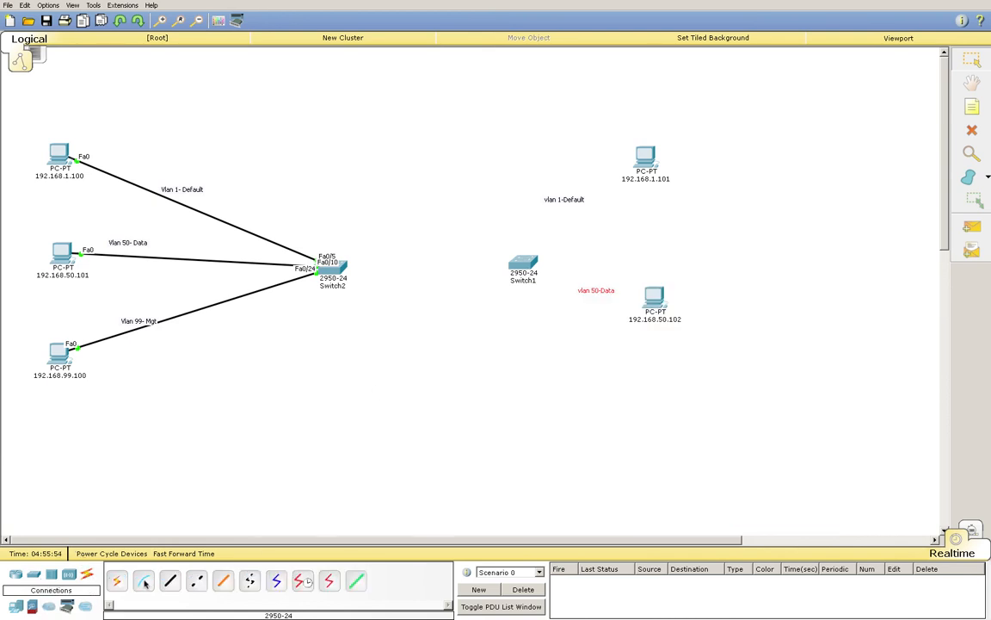
{"action": "left_click", "coordinate": [198, 583]}
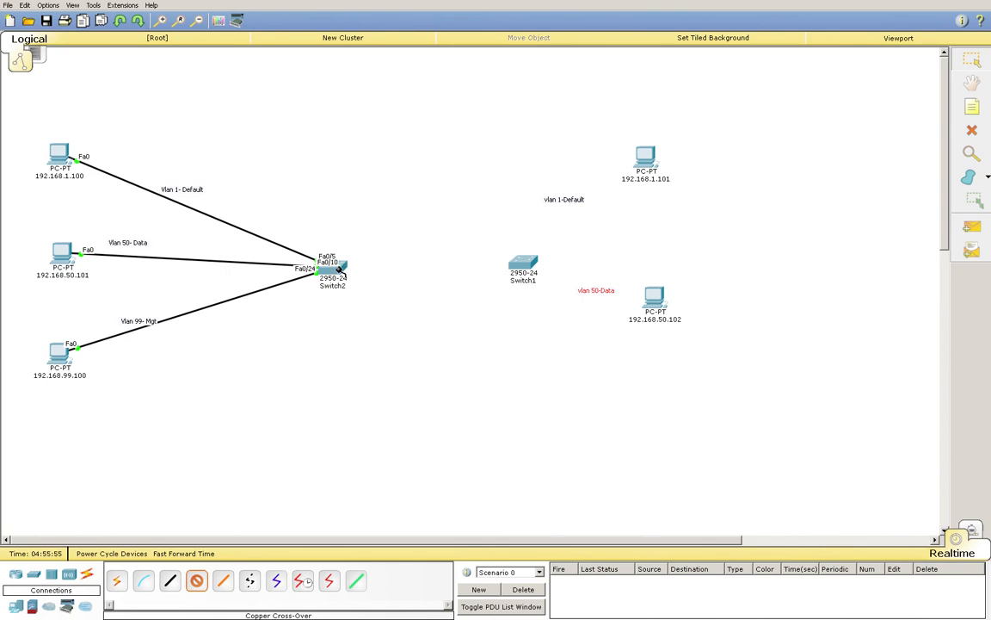
{"action": "left_click", "coordinate": [337, 269]}
{"action": "left_click", "coordinate": [337, 268]}
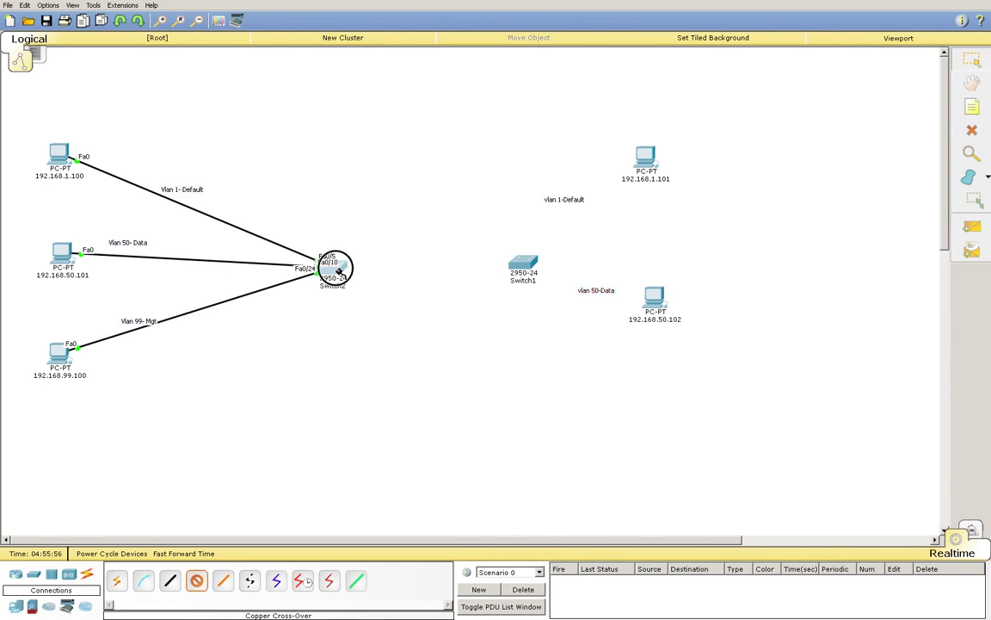
{"action": "left_click", "coordinate": [370, 289]}
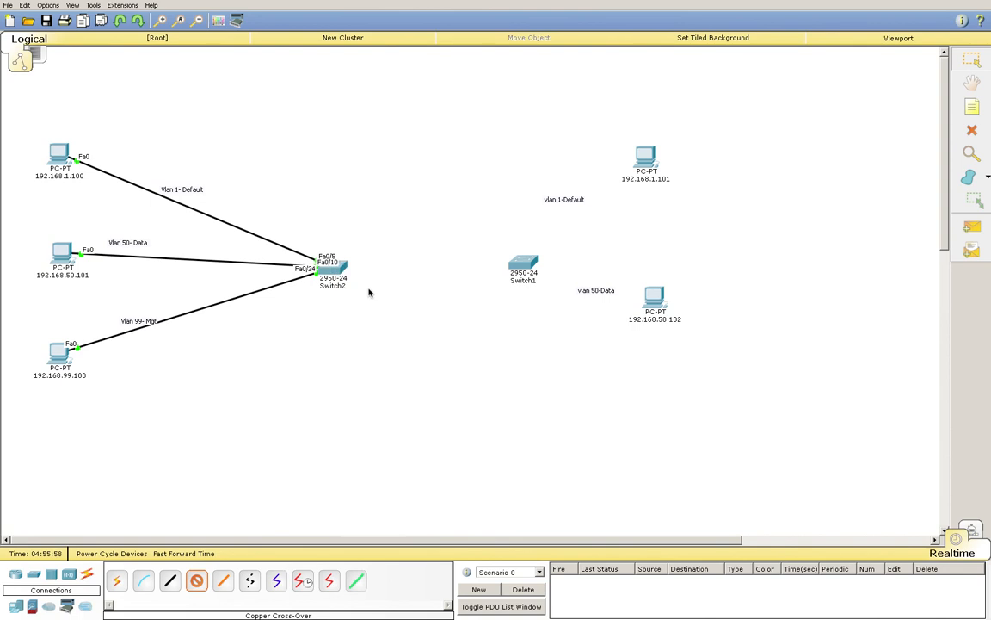
{"action": "left_click", "coordinate": [527, 266]}
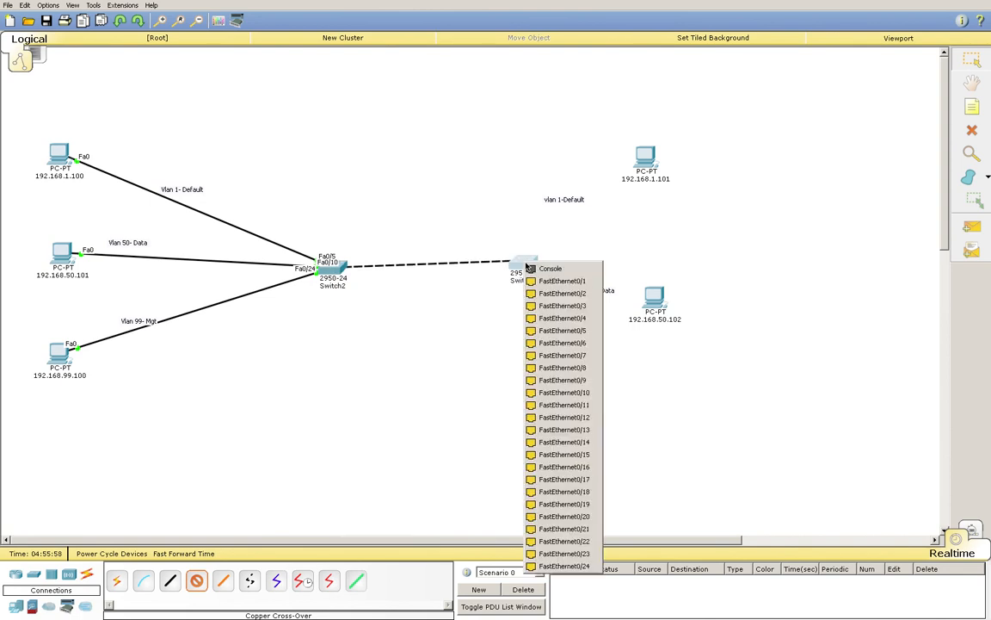
{"action": "left_click", "coordinate": [546, 280]}
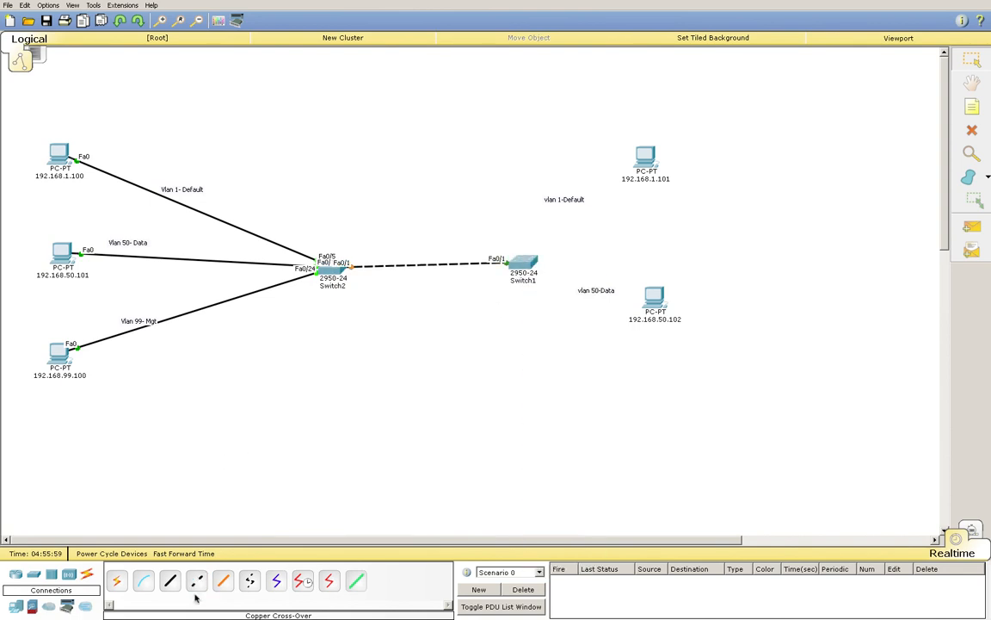
Connect Switch1's FastEthernet0/10 to PC 192.168.1.101 with a copper straight-through cable and delete that link again.
{"action": "left_click", "coordinate": [169, 581]}
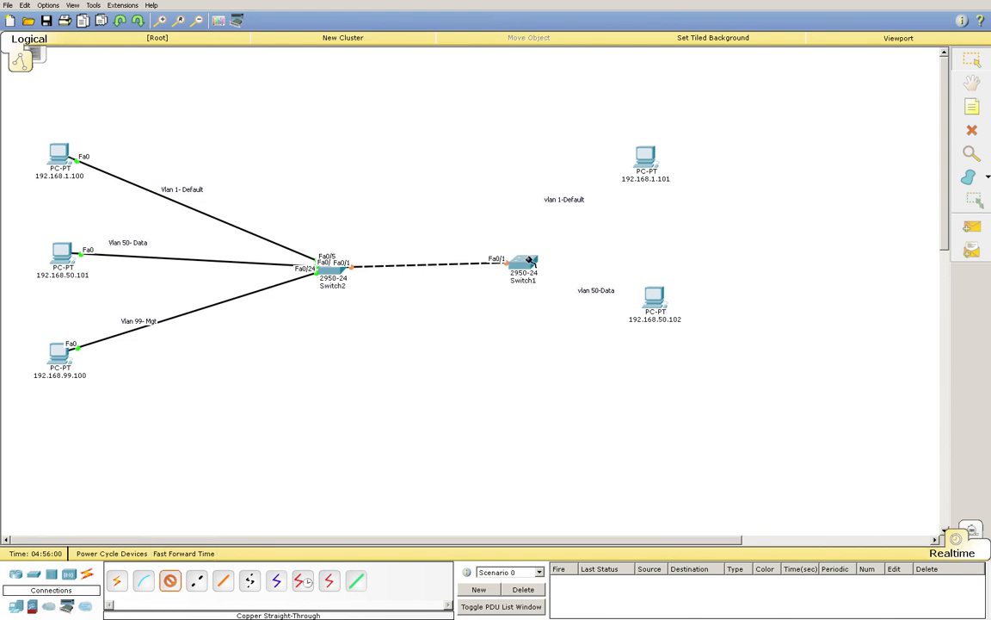
{"action": "left_click", "coordinate": [526, 261]}
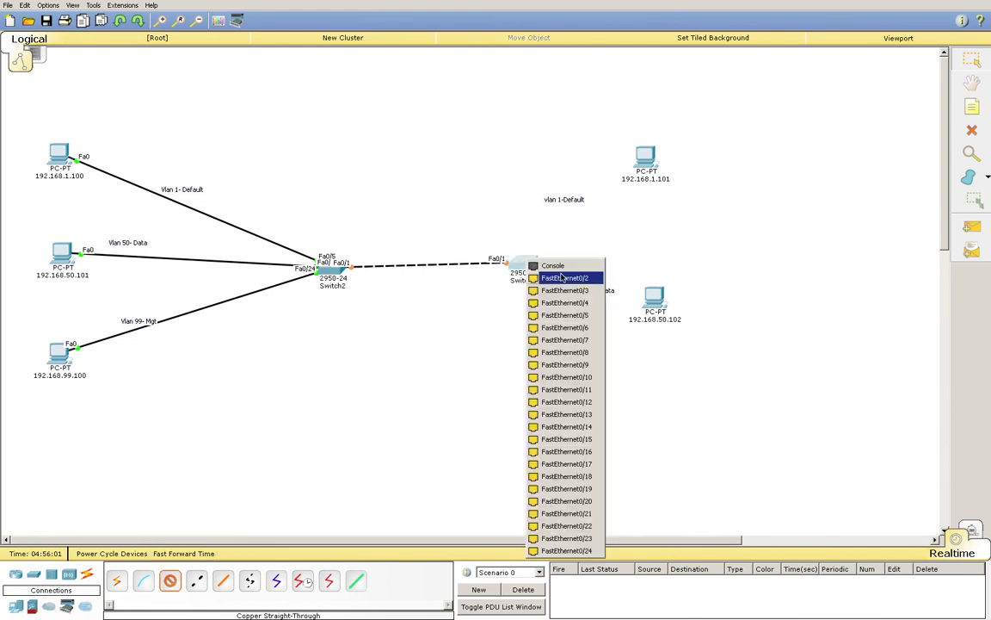
{"action": "left_click", "coordinate": [567, 376]}
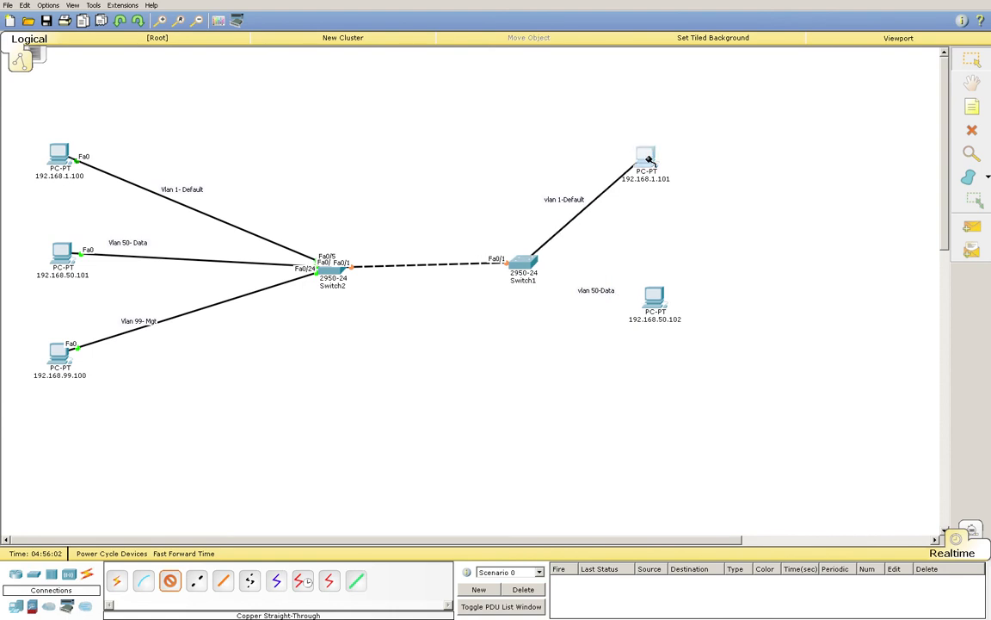
{"action": "left_click", "coordinate": [647, 159]}
{"action": "left_click", "coordinate": [665, 176]}
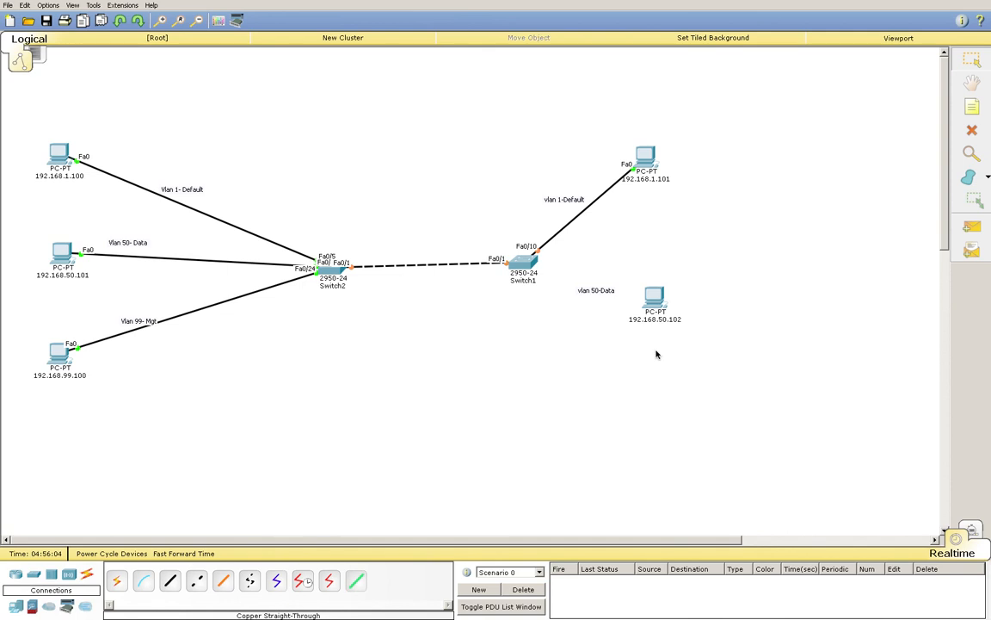
{"action": "left_click", "coordinate": [973, 130]}
{"action": "left_click", "coordinate": [598, 197]}
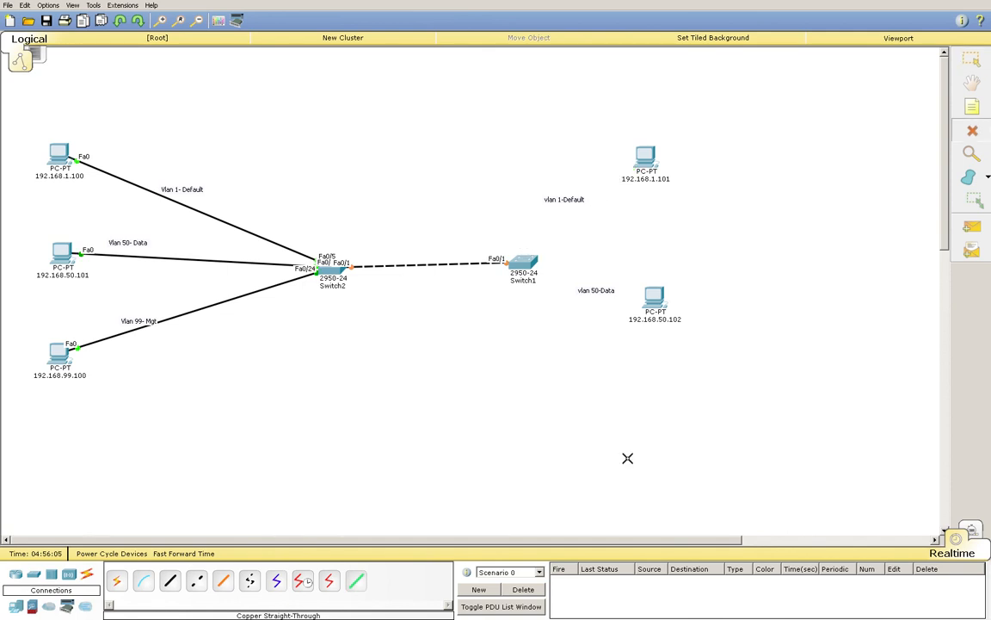
Connect Switch1's FastEthernet0/5 to FastEthernet0 of PC 192.168.1.101 with a copper straight-through cable.
{"action": "left_click", "coordinate": [170, 581]}
{"action": "left_click", "coordinate": [527, 261]}
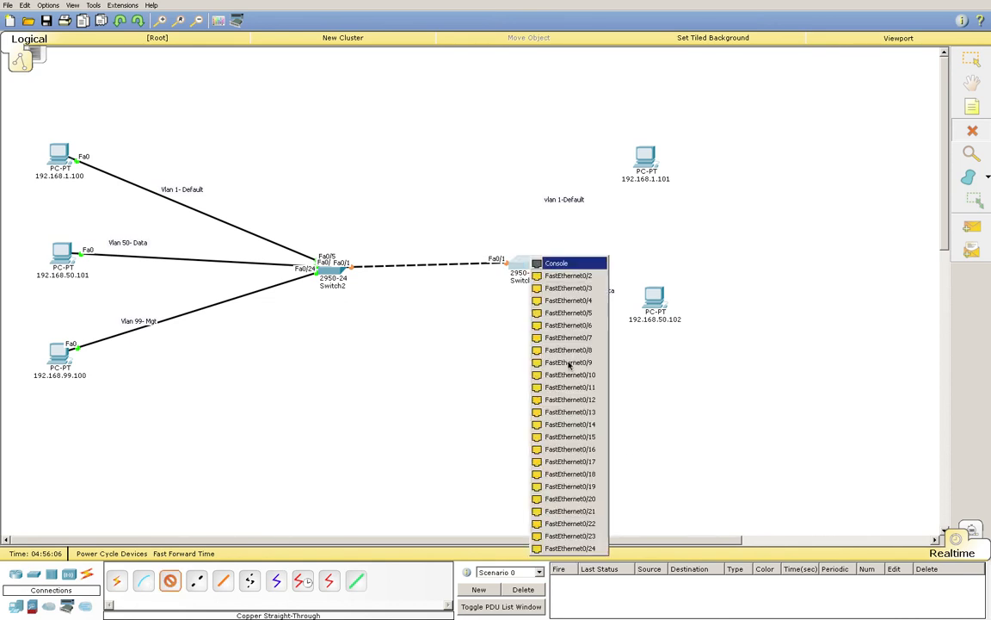
{"action": "left_click", "coordinate": [568, 313]}
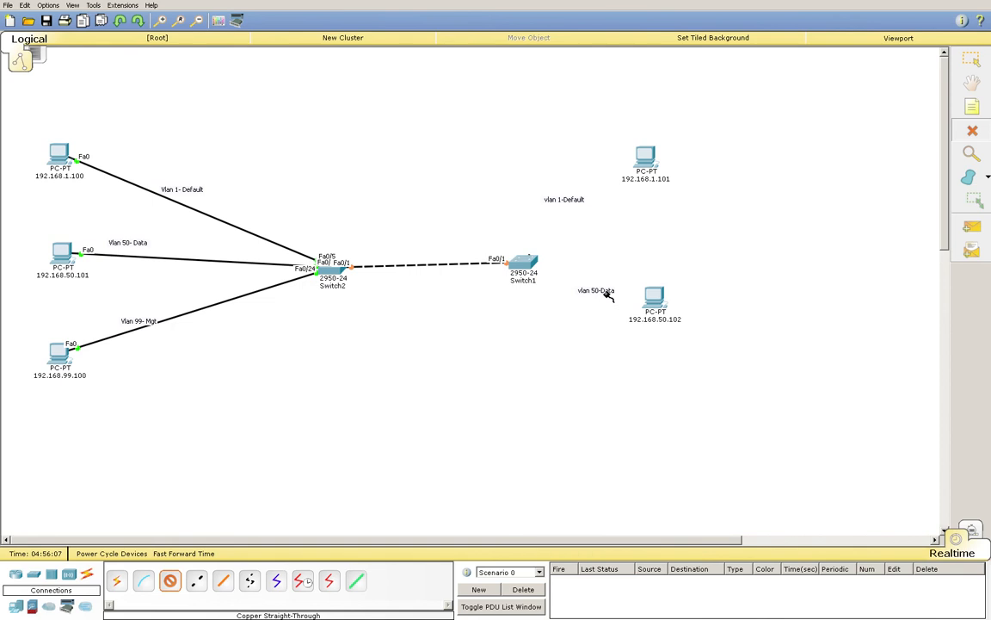
{"action": "left_click", "coordinate": [644, 158]}
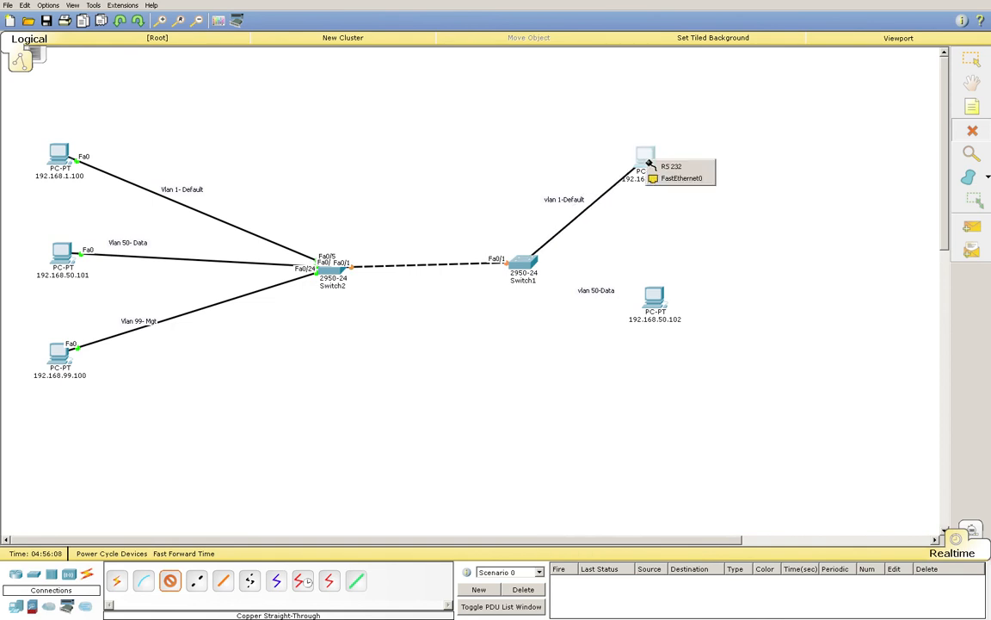
{"action": "left_click", "coordinate": [664, 179]}
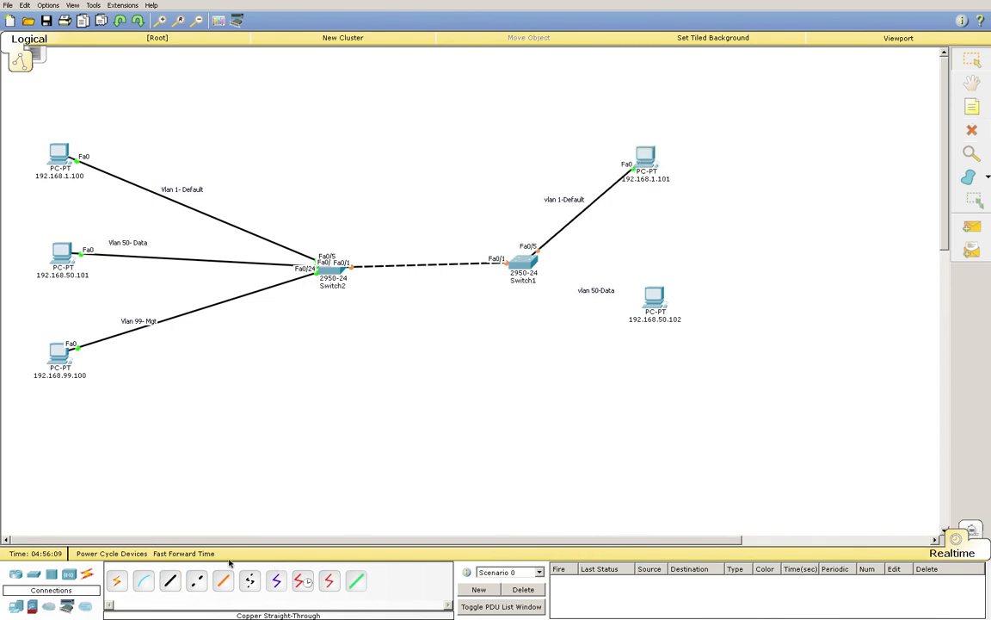
Connect Switch1's FastEthernet0/10 to FastEthernet0 of PC 192.168.50.102 with a copper straight-through cable.
{"action": "left_click", "coordinate": [166, 582]}
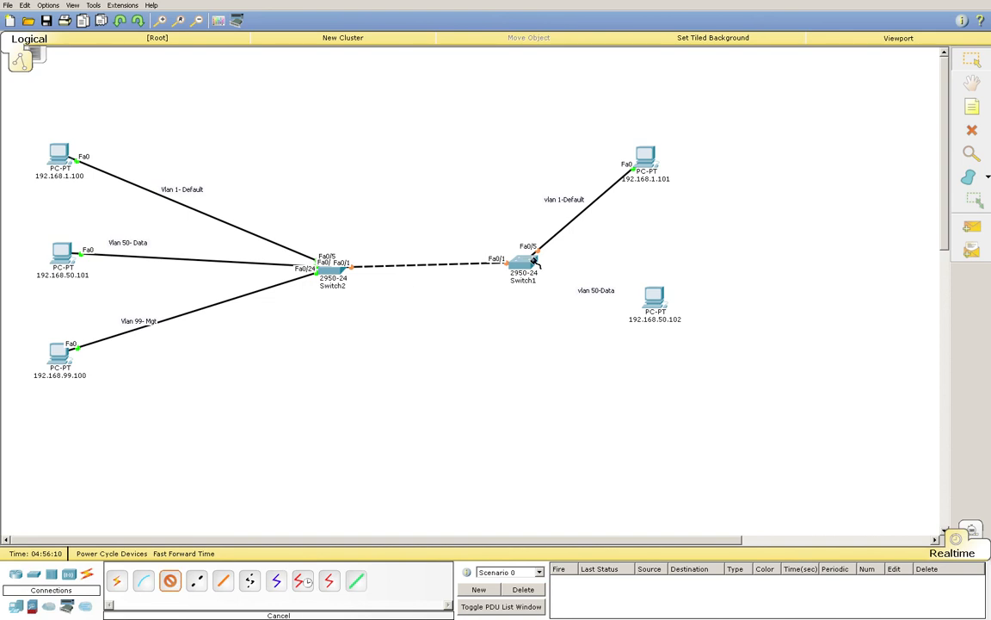
{"action": "left_click", "coordinate": [533, 262]}
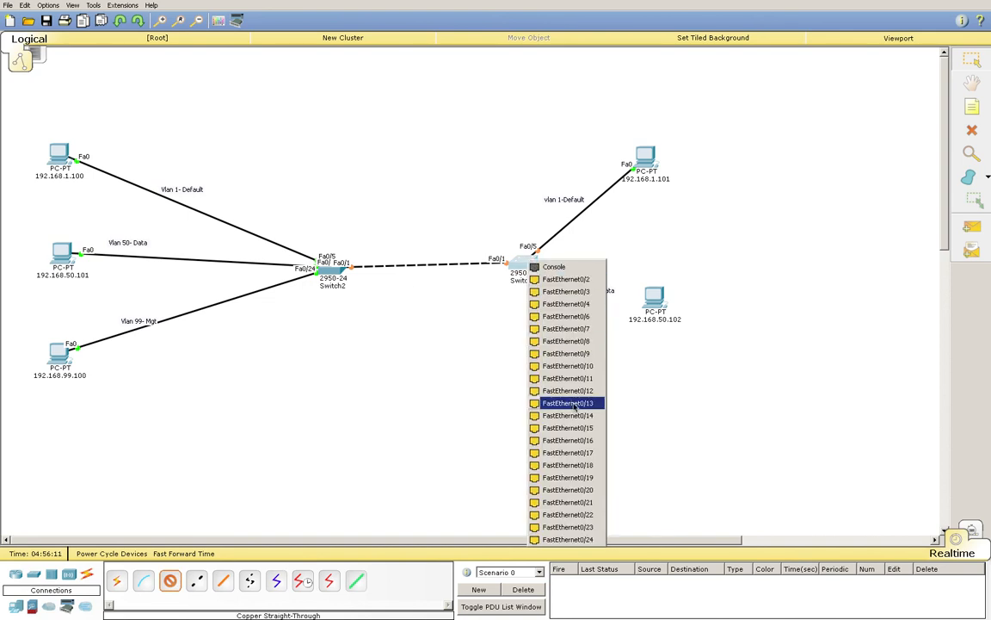
{"action": "left_click", "coordinate": [583, 368]}
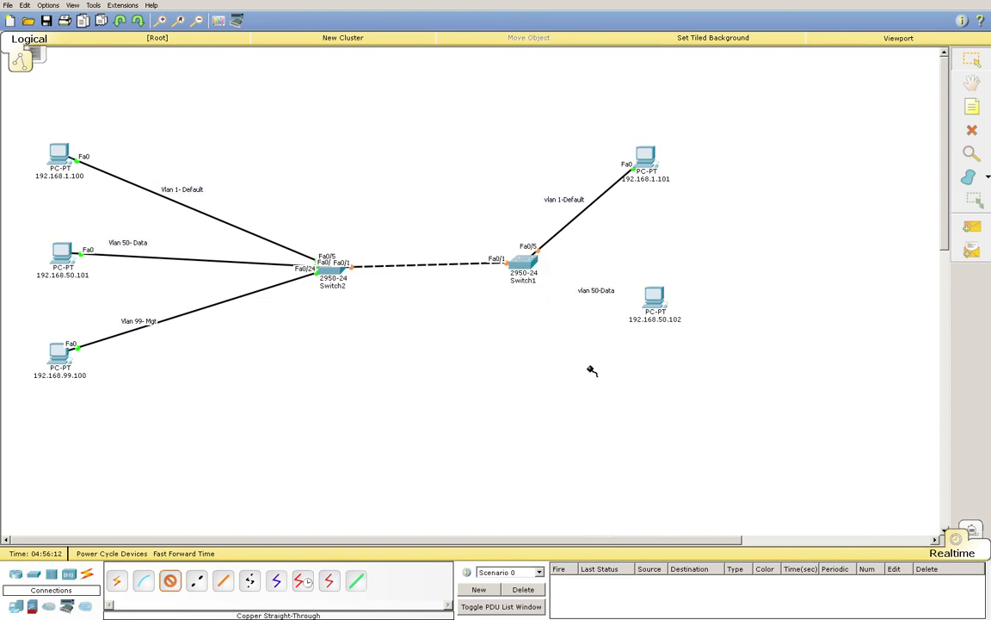
{"action": "left_click", "coordinate": [656, 297]}
{"action": "left_click", "coordinate": [661, 298]}
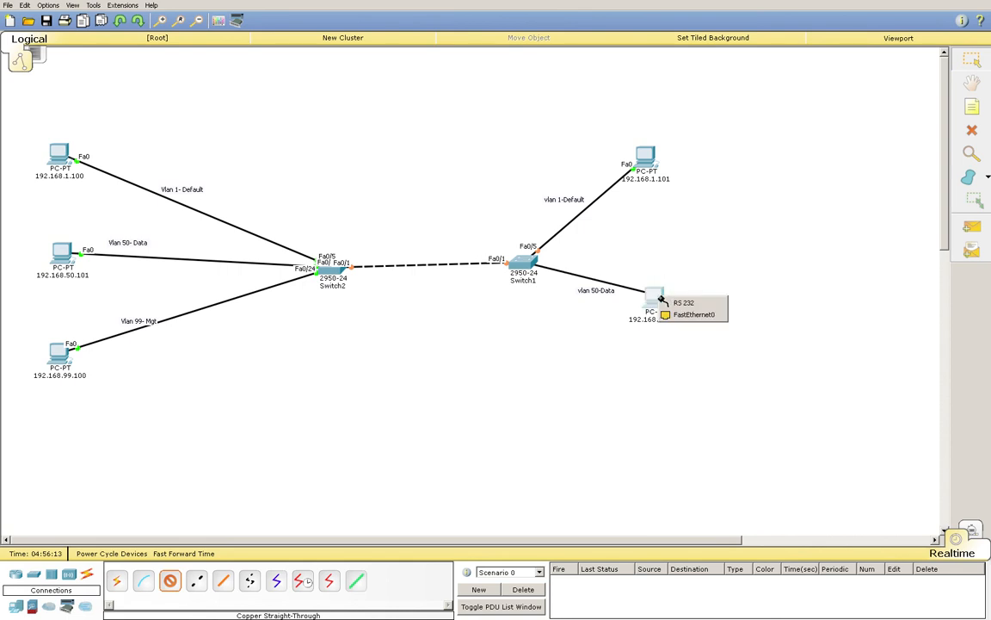
{"action": "left_click", "coordinate": [680, 314]}
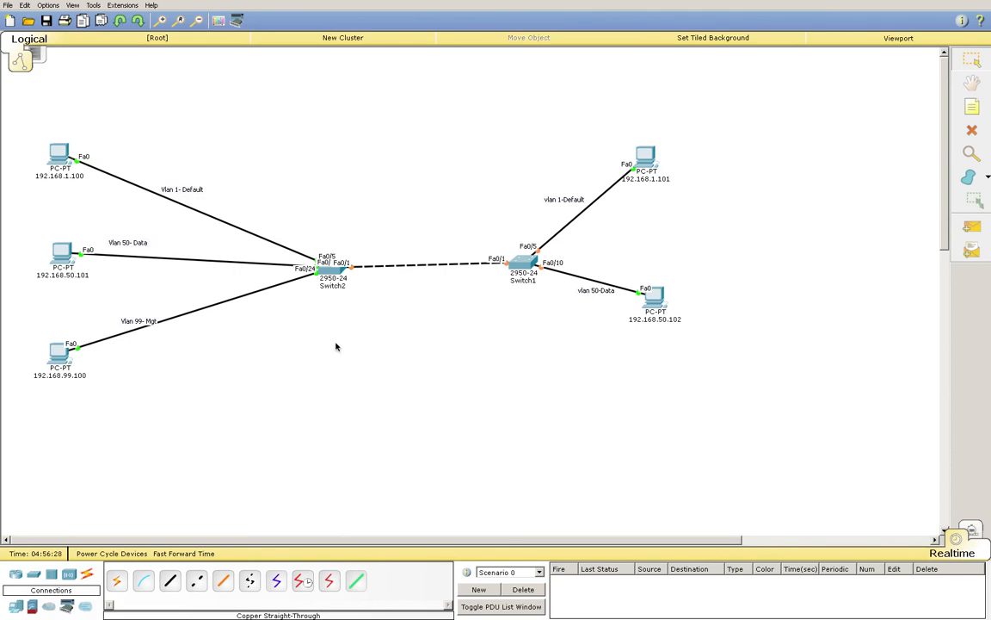
Add a second copper cross-over link between FastEthernet0/2 of Switch2 and FastEthernet0/2 of Switch1.
{"action": "left_click", "coordinate": [197, 583]}
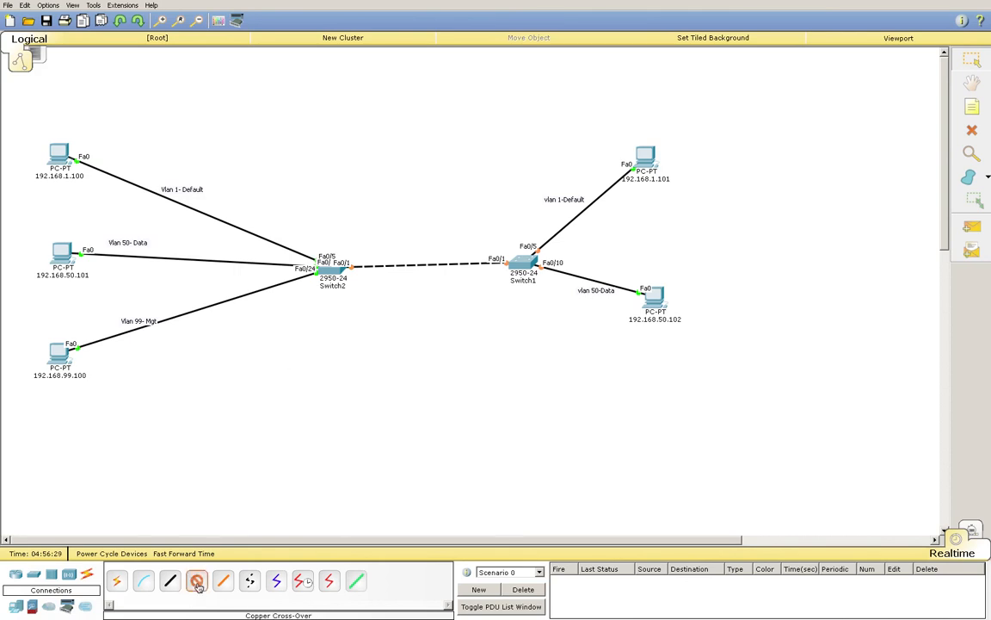
{"action": "left_click", "coordinate": [332, 272]}
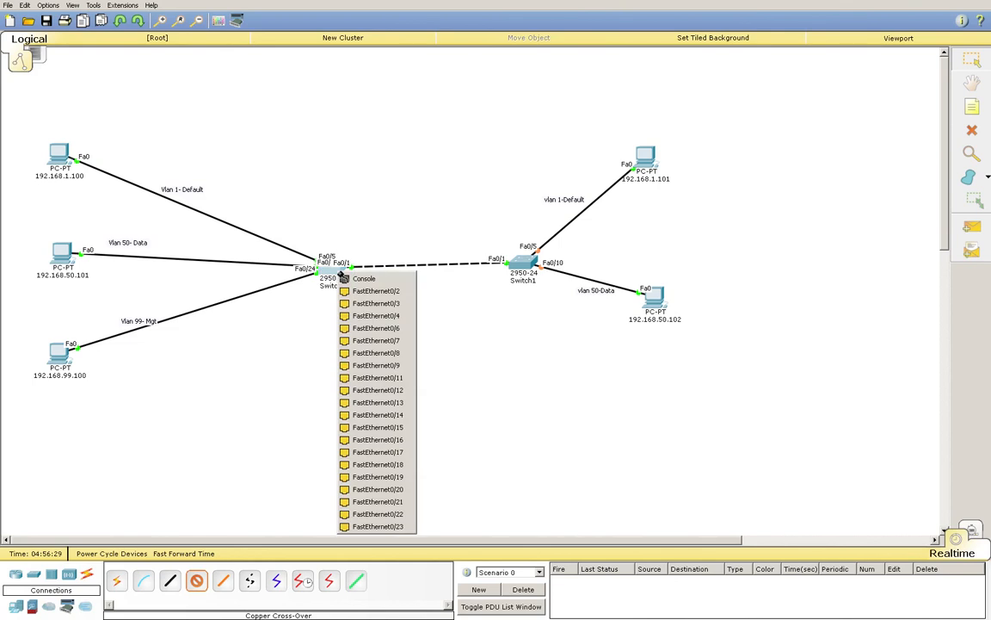
{"action": "left_click", "coordinate": [360, 292]}
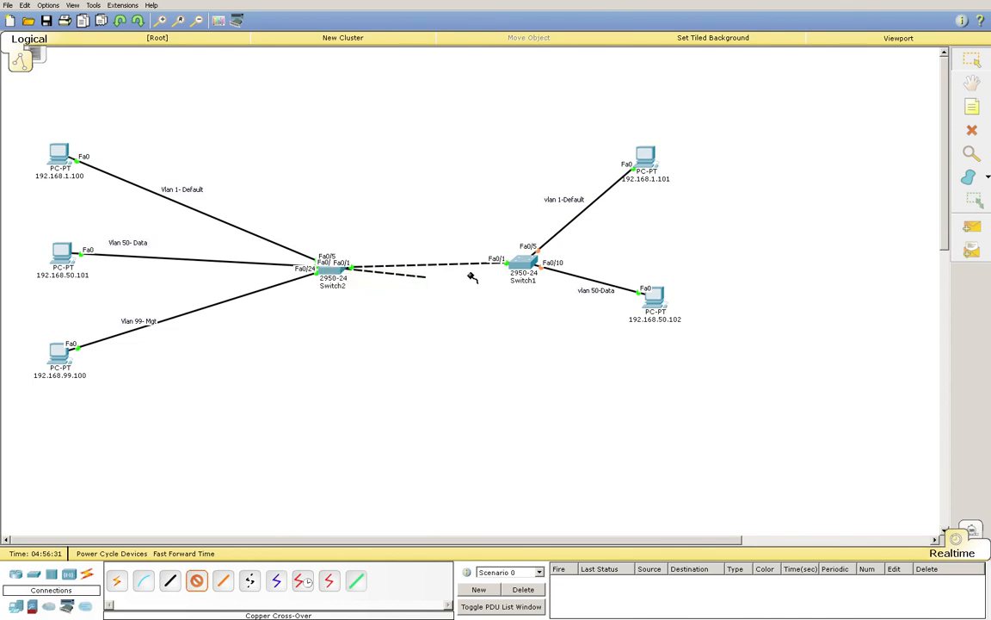
{"action": "left_click", "coordinate": [514, 265]}
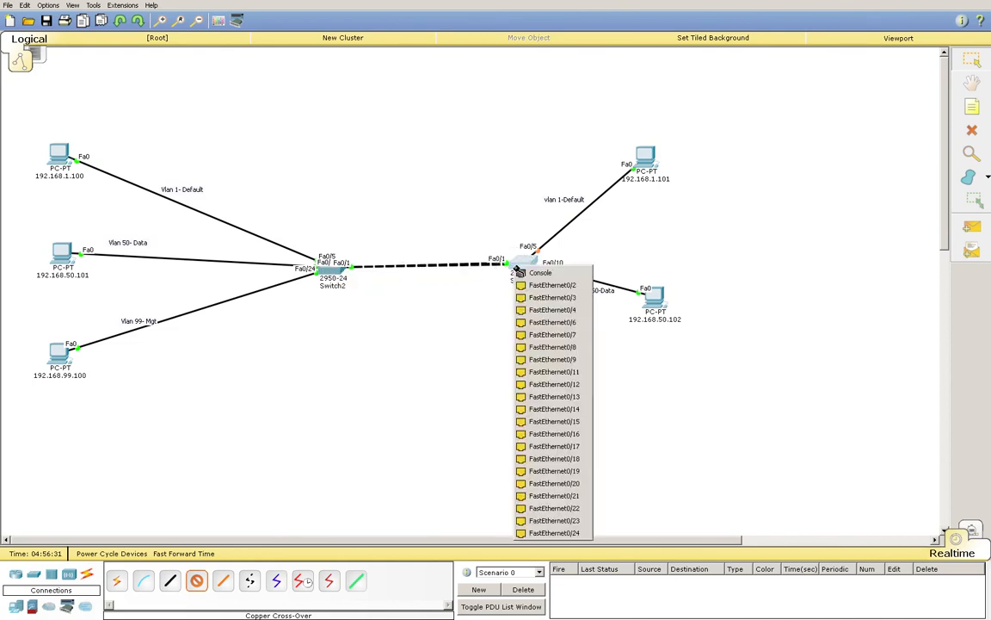
{"action": "left_click", "coordinate": [527, 287]}
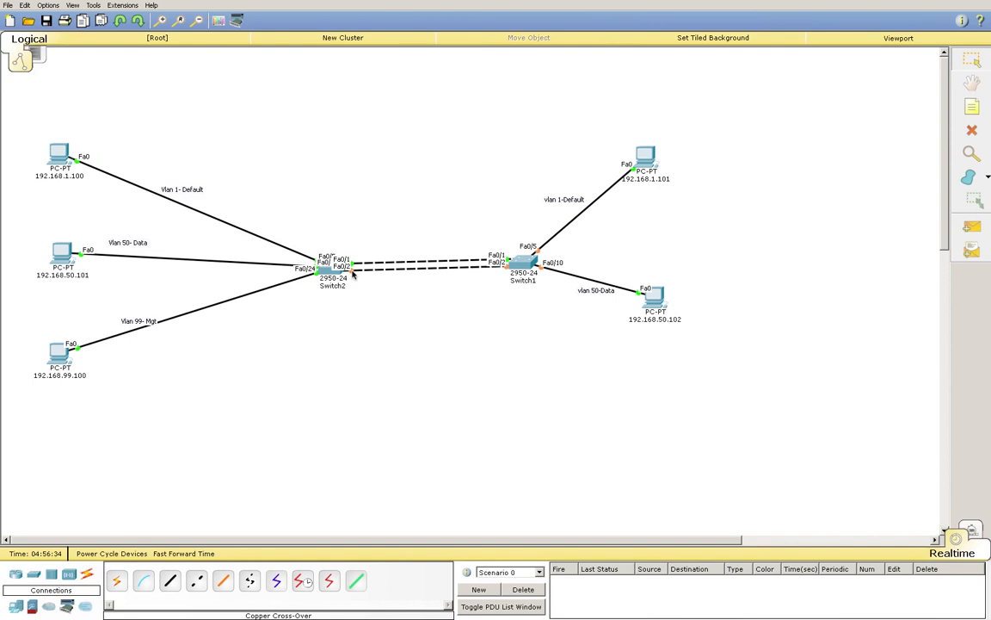
Delete the FastEthernet0/2 cross-over link between the two switches and leave delete mode.
{"action": "mouse_move", "coordinate": [321, 278]}
{"action": "left_click", "coordinate": [971, 106]}
{"action": "left_click", "coordinate": [972, 130]}
{"action": "left_click", "coordinate": [457, 267]}
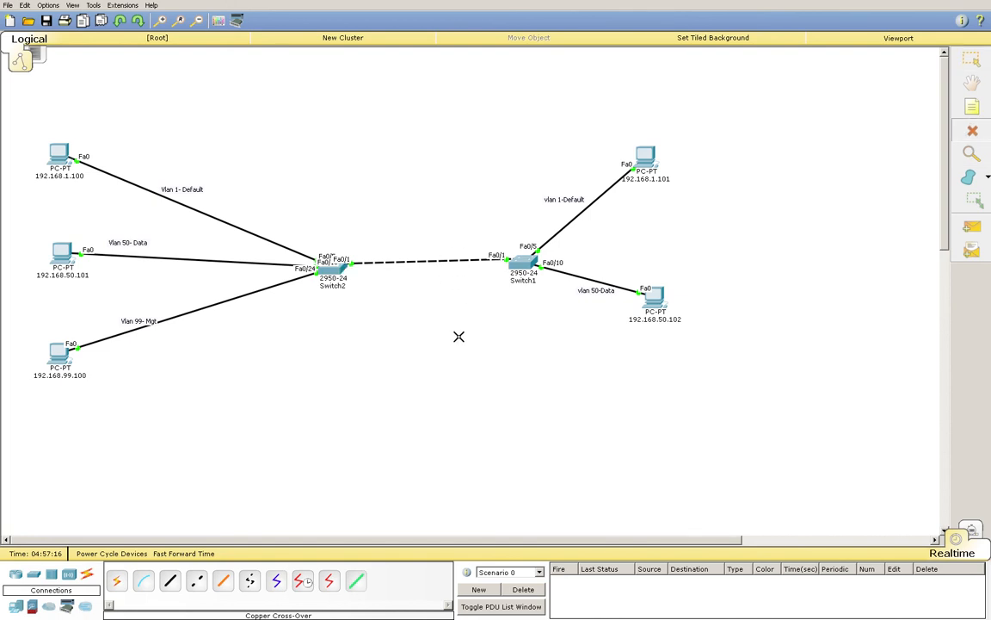
{"action": "key", "text": "Escape"}
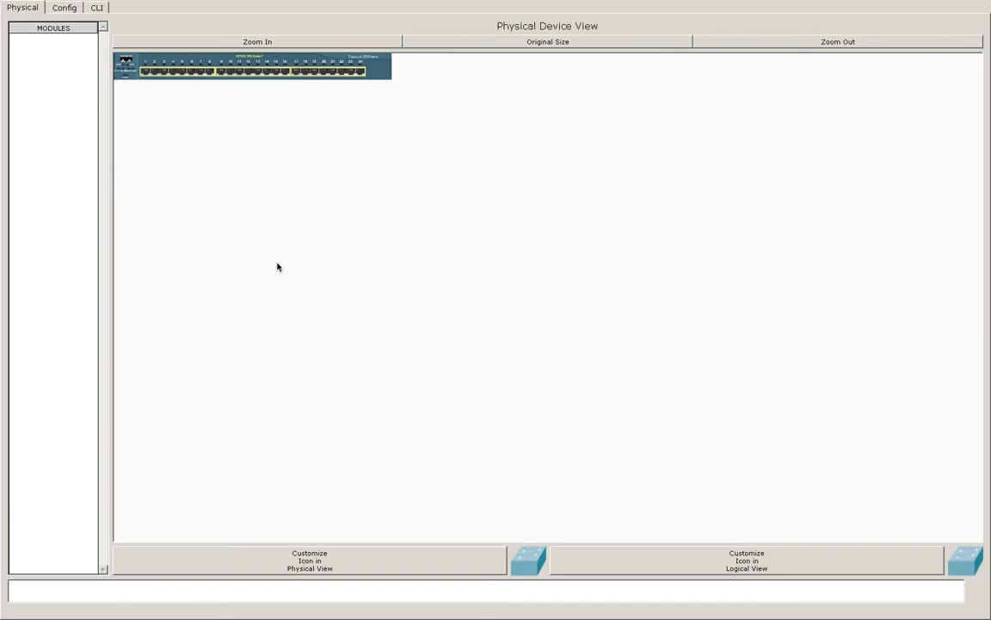
Open Switch1's command line and enter global configuration mode with "en" and "conf t".
{"action": "left_click", "coordinate": [98, 9]}
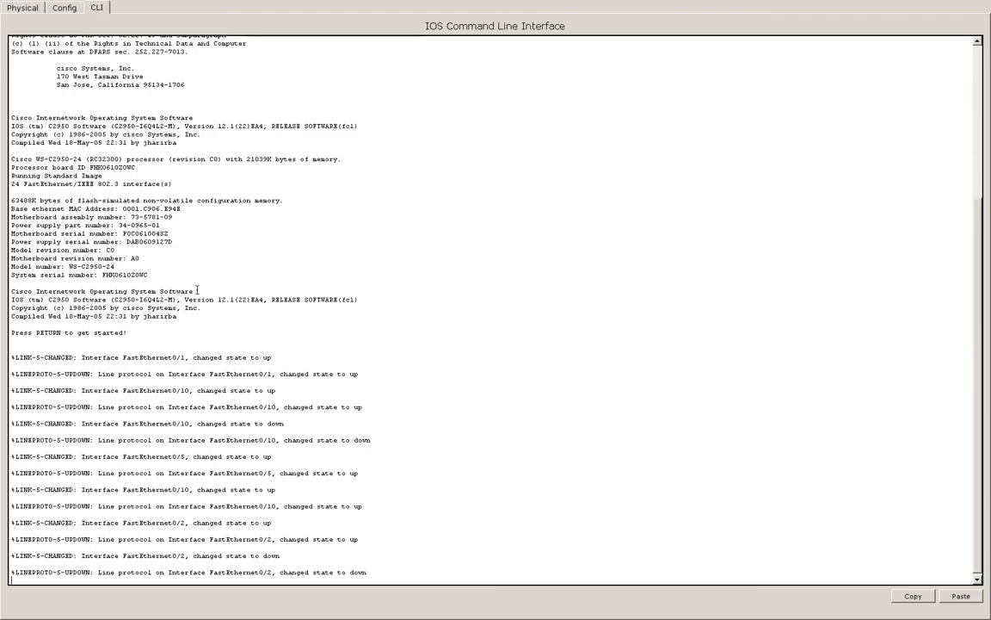
{"action": "key", "text": "Return"}
{"action": "key", "text": "Return"}
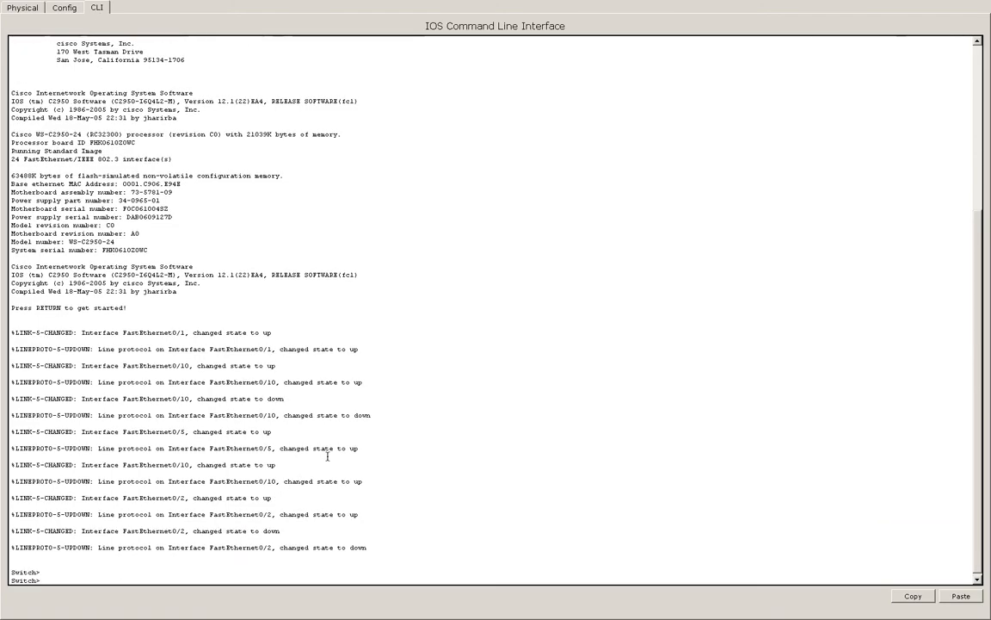
{"action": "type", "text": "en"}
{"action": "key", "text": "Return"}
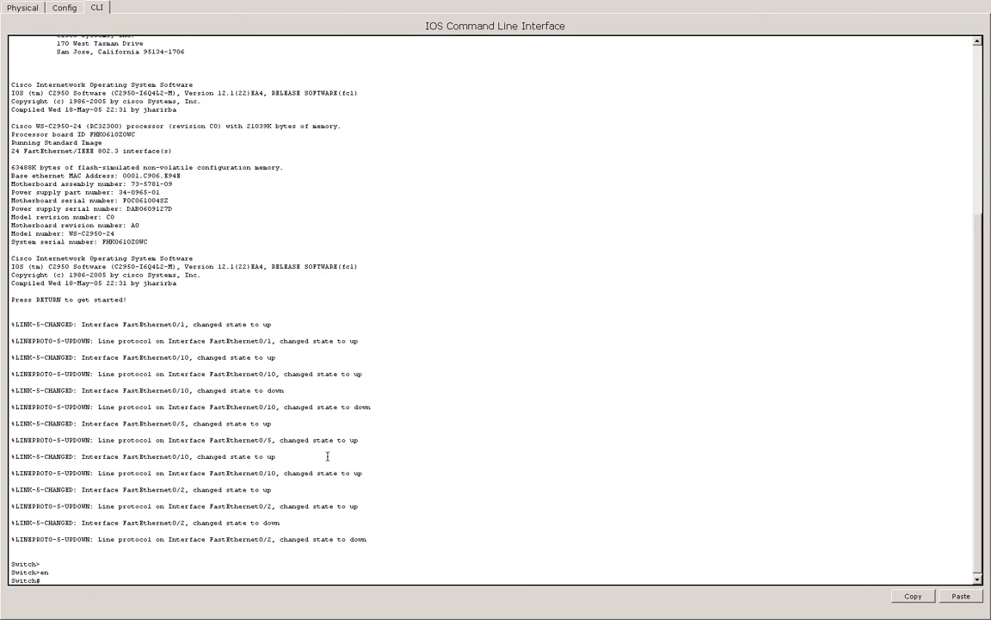
{"action": "type", "text": "conf t"}
{"action": "key", "text": "Return"}
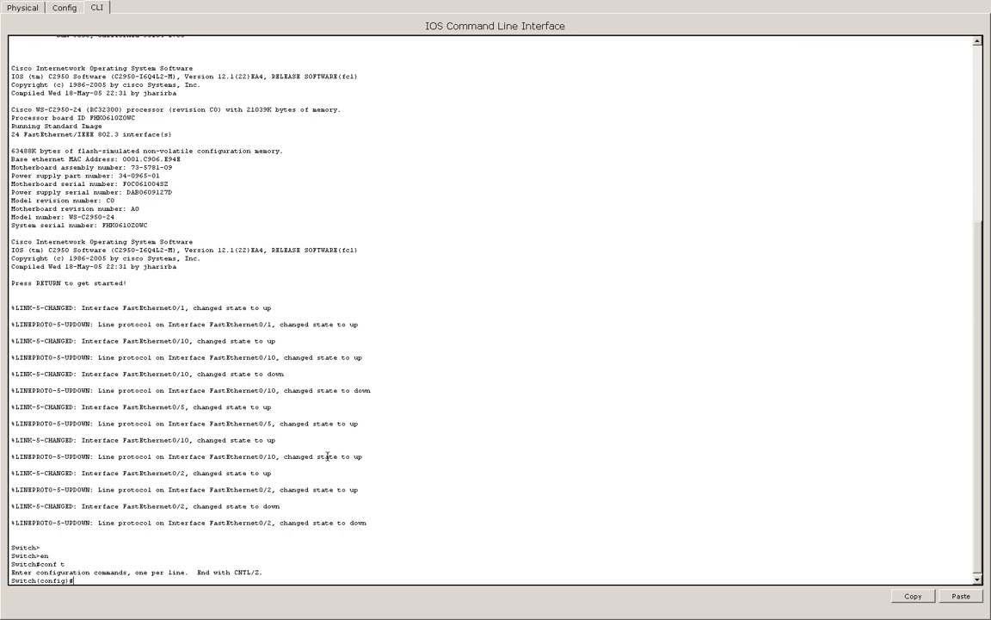
Open the configuration of interface fa0/10 and set its switchport mode to access.
{"action": "type", "text": "int fa0/10"}
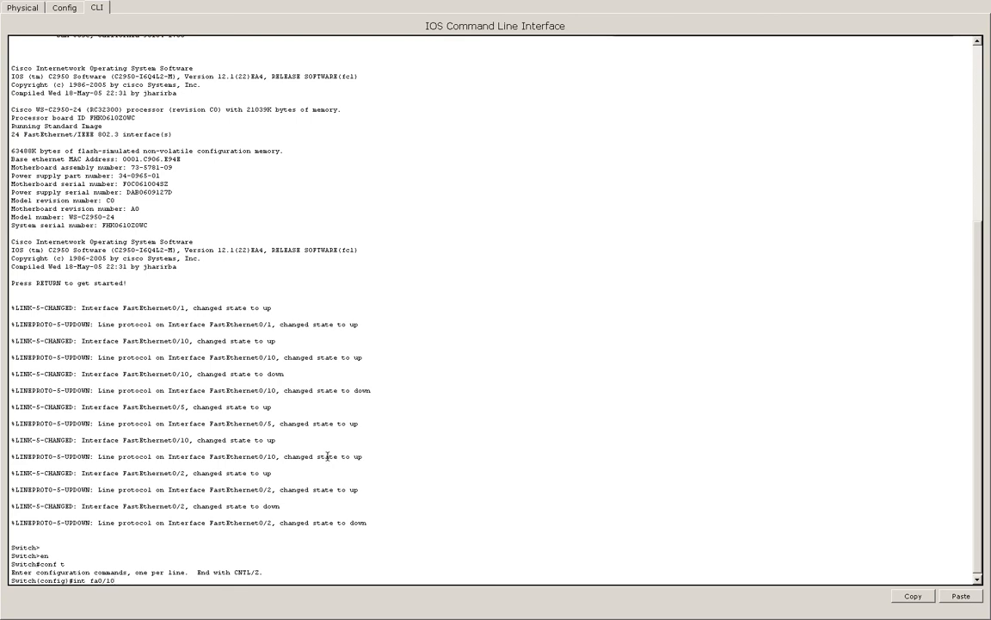
{"action": "key", "text": "Return"}
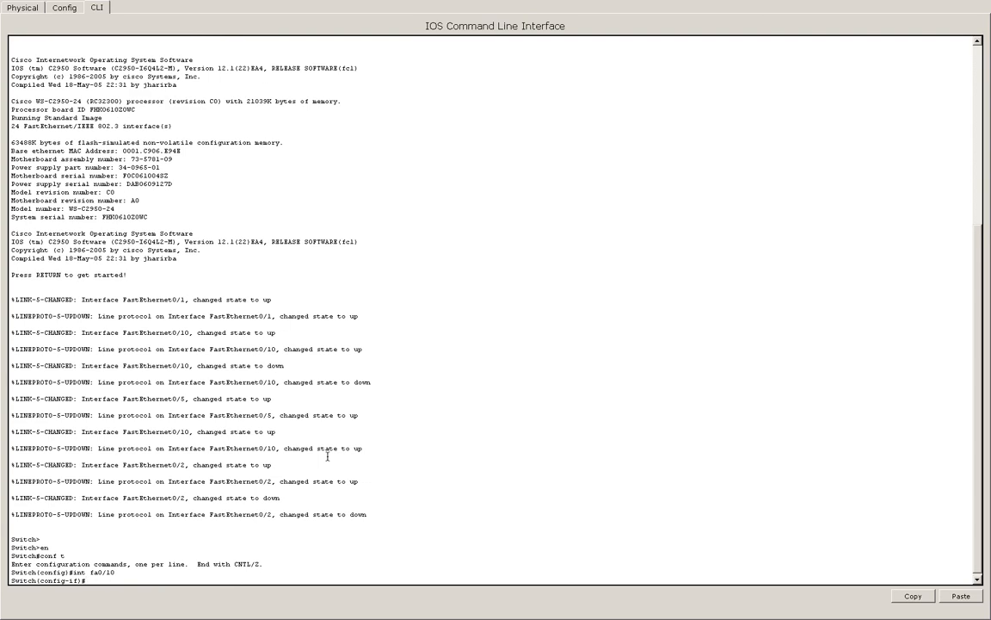
{"action": "type", "text": "swi"}
{"action": "key", "text": "Tab"}
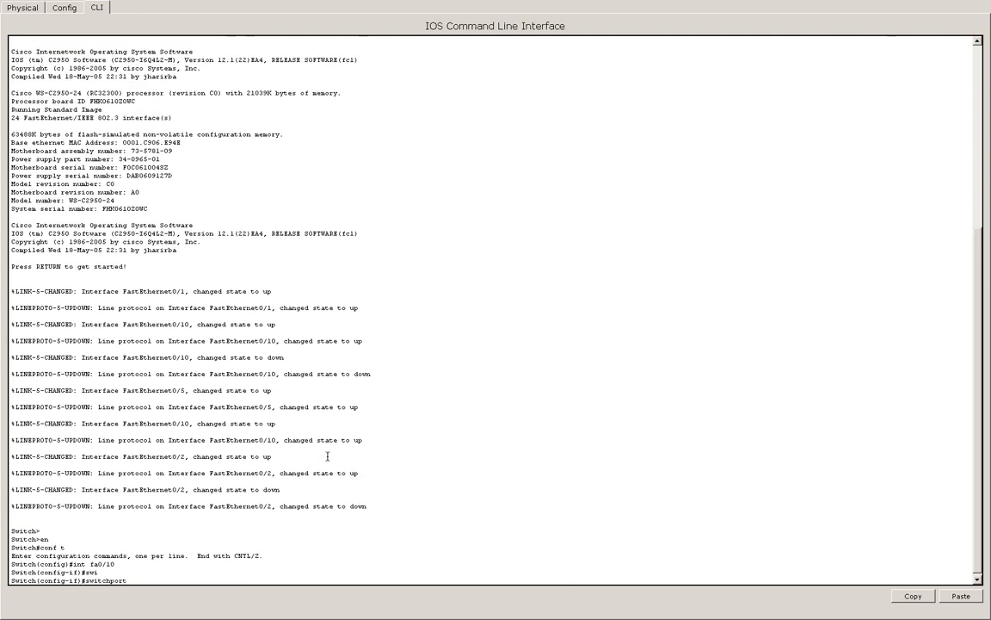
{"action": "type", "text": "mo"}
{"action": "key", "text": "Tab"}
{"action": "type", "text": "a"}
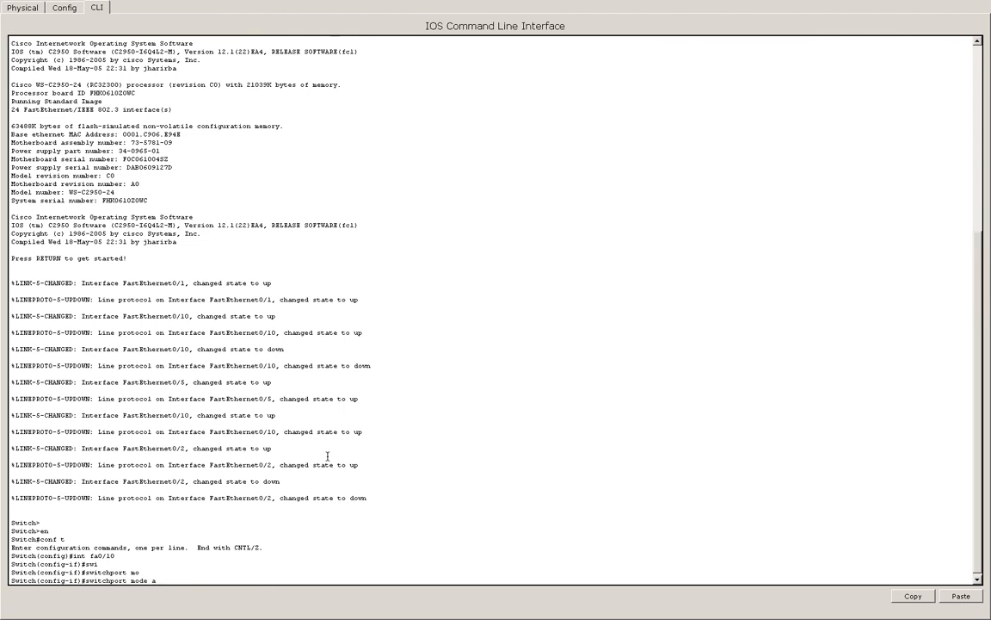
{"action": "key", "text": "Tab"}
{"action": "key", "text": "Return"}
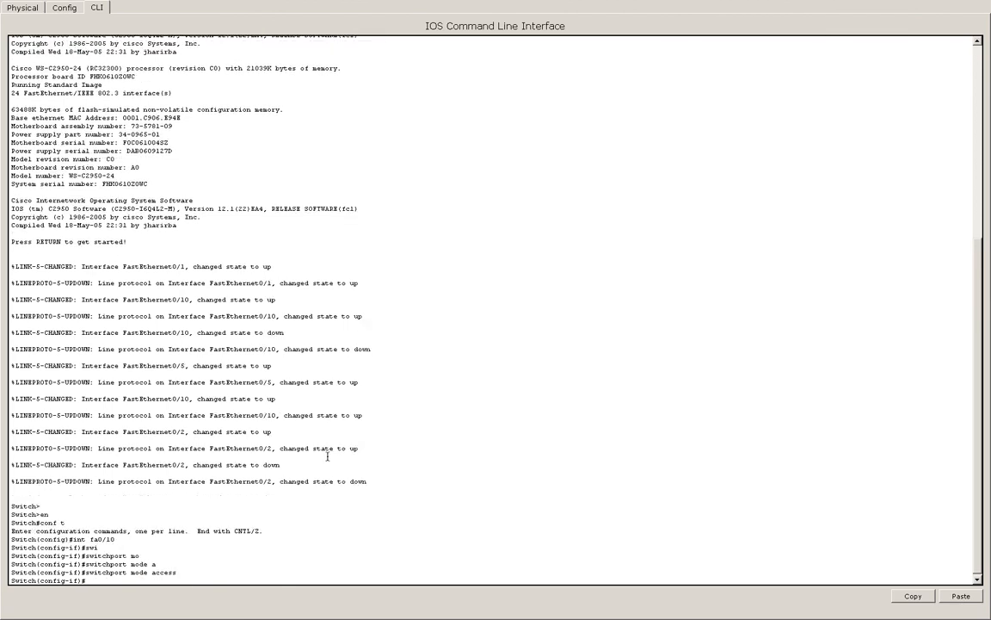
Assign Fa0/10 to access VLAN 50 and return to privileged mode with "end".
{"action": "type", "text": "sw"}
{"action": "key", "text": "Tab"}
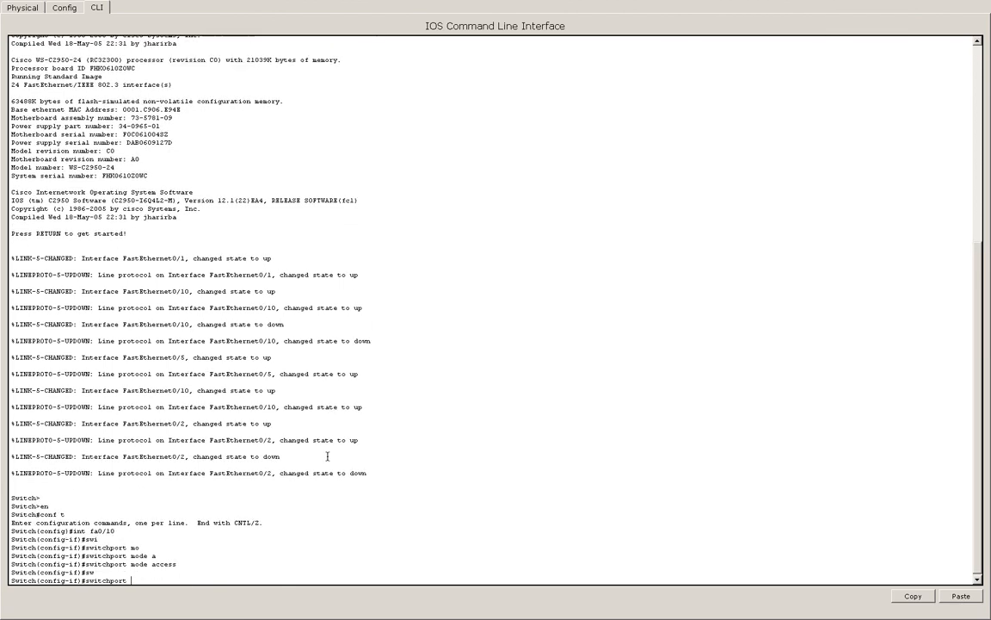
{"action": "type", "text": "acc"}
{"action": "key", "text": "Tab"}
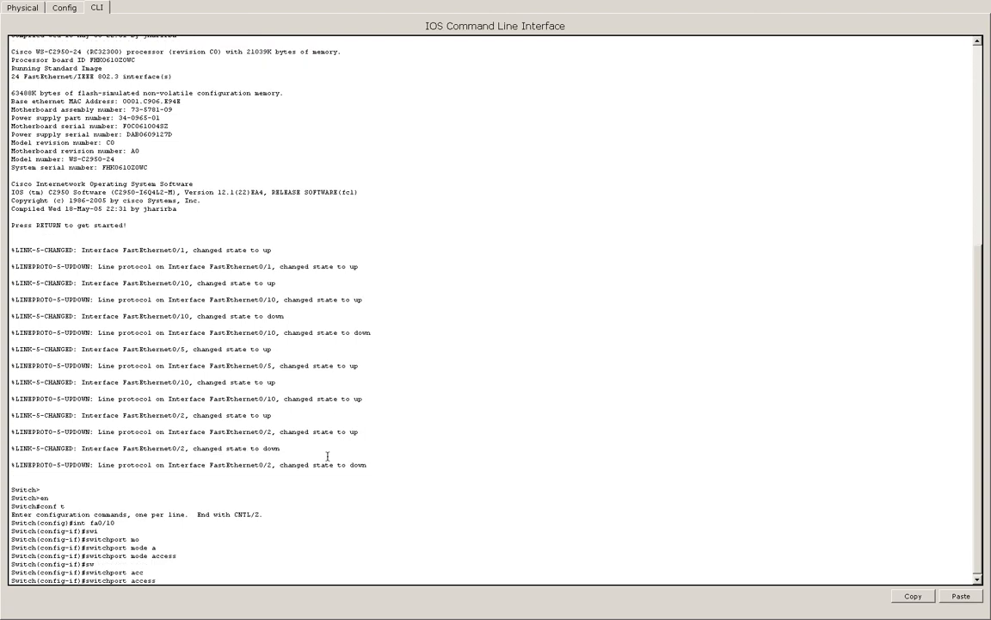
{"action": "type", "text": "vl"}
{"action": "key", "text": "Tab"}
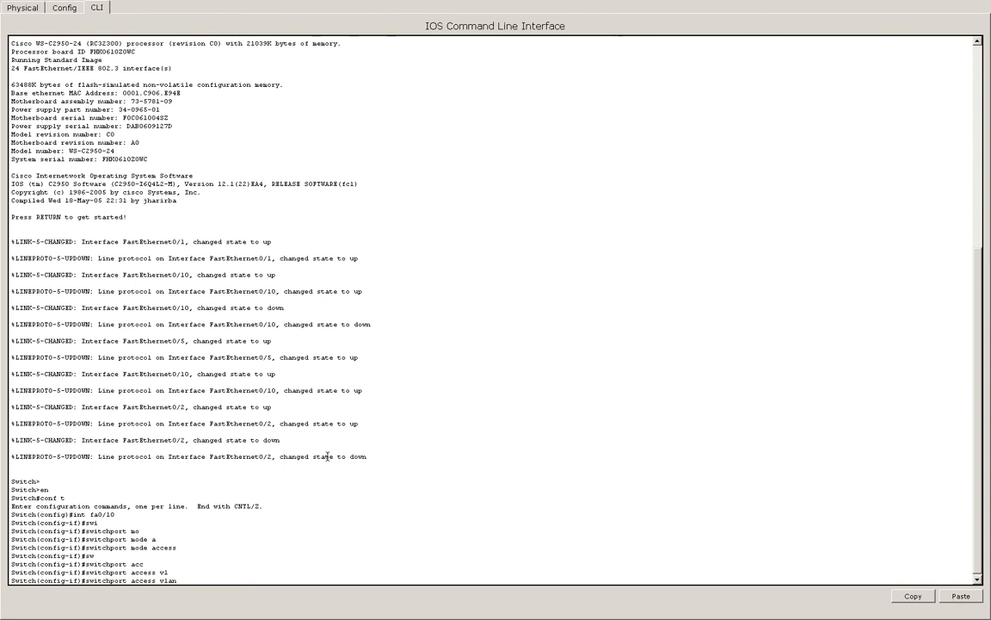
{"action": "type", "text": "50"}
{"action": "key", "text": "Return"}
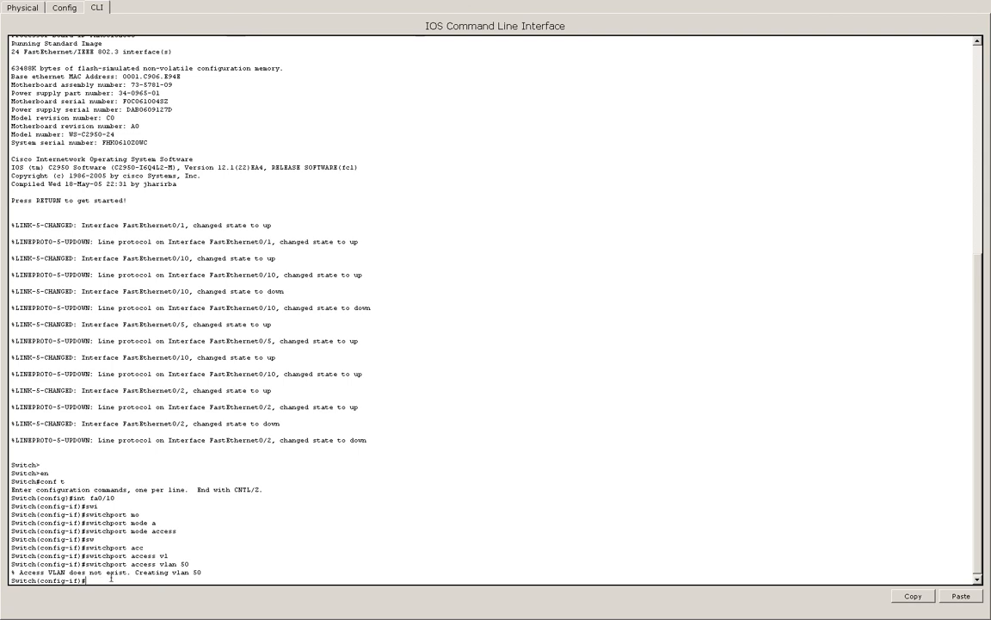
{"action": "left_click_drag", "start_coordinate": [136, 571], "coordinate": [211, 570]}
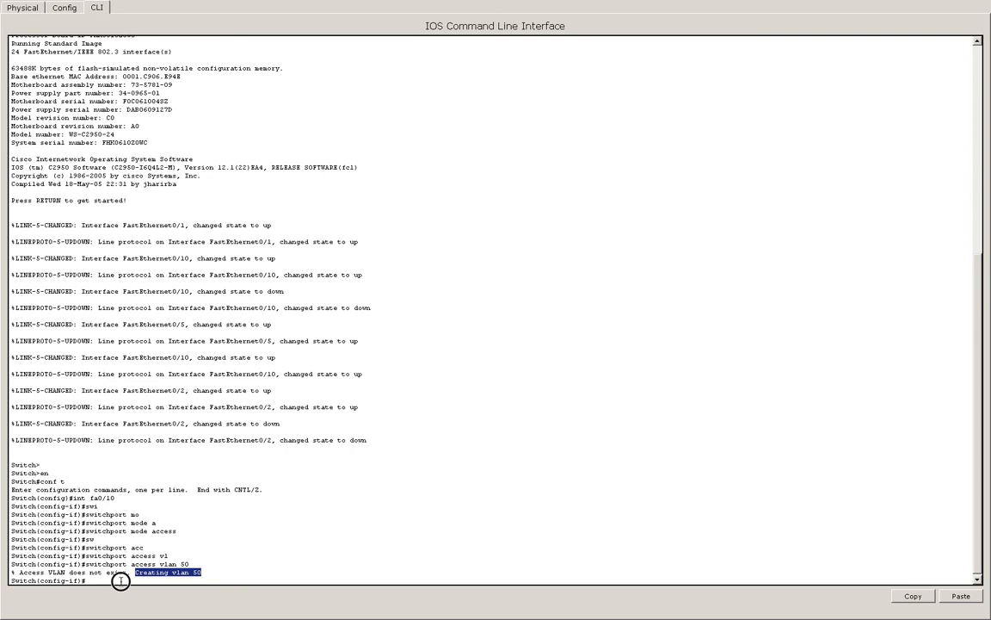
{"action": "left_click", "coordinate": [120, 580]}
{"action": "type", "text": "end"}
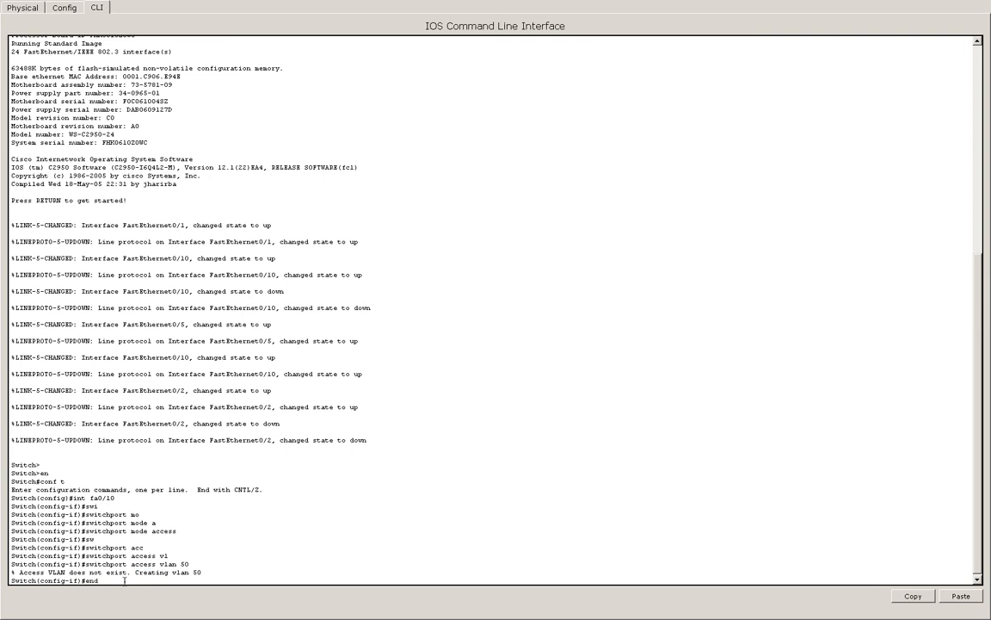
{"action": "key", "text": "Return"}
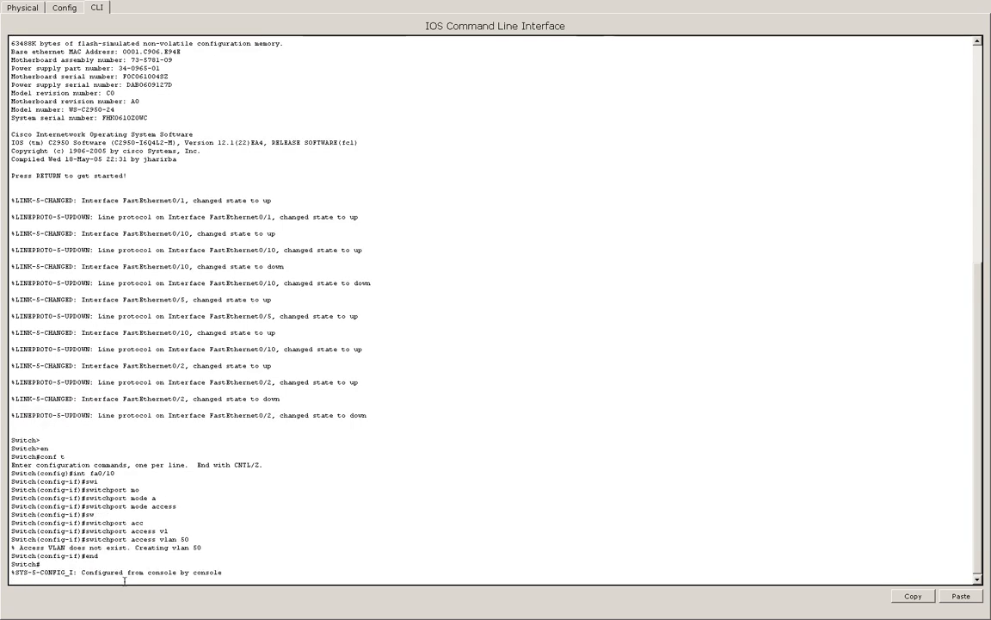
{"action": "key", "text": "Return"}
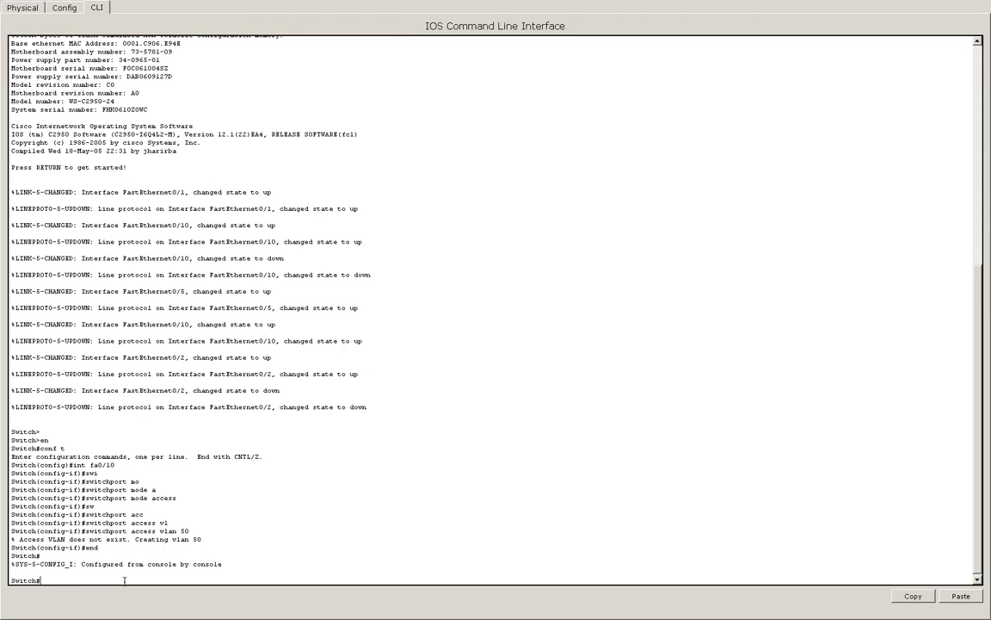
Display the VLAN table with "show vla", check the VLAN 50 entry and page through to the end of the output.
{"action": "type", "text": "show vla"}
{"action": "key", "text": "Return"}
{"action": "left_click_drag", "start_coordinate": [12, 476], "coordinate": [68, 473]}
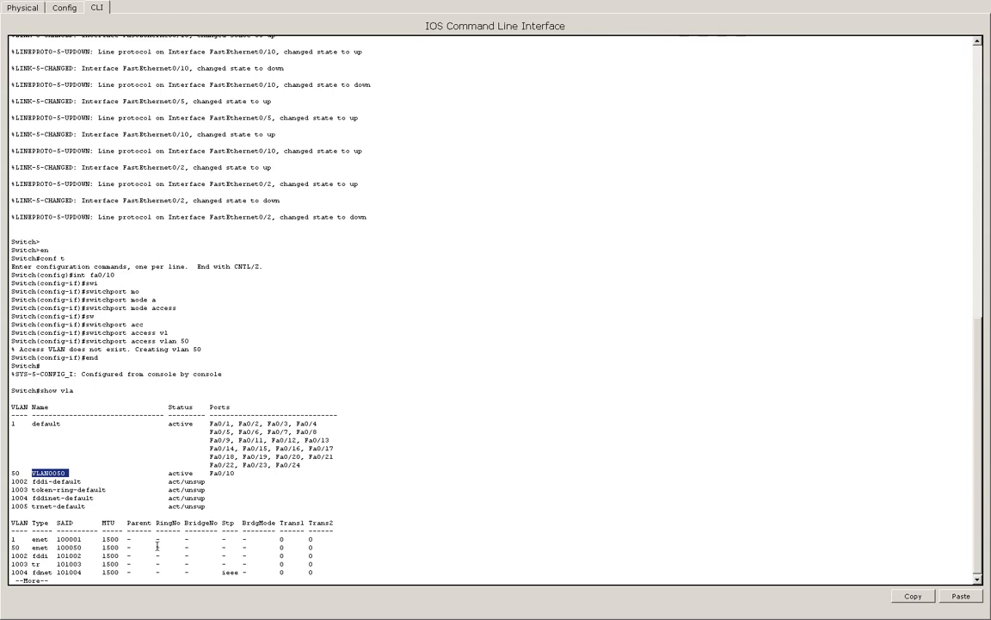
{"action": "key", "text": "Return"}
{"action": "key", "text": "Return"}
{"action": "key", "text": "Return"}
{"action": "key", "text": "Return"}
{"action": "key", "text": "Return"}
{"action": "key", "text": "Return"}
{"action": "key", "text": "Return"}
{"action": "key", "text": "Return"}
{"action": "key", "text": "Return"}
{"action": "key", "text": "Return"}
{"action": "key", "text": "Return"}
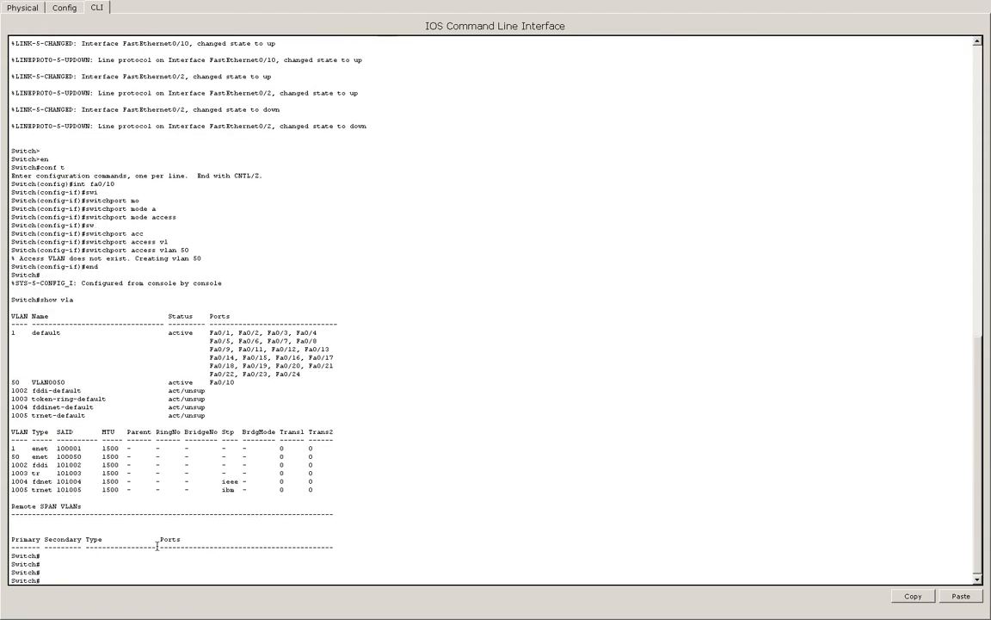
Name VLAN 50 "vlan50" from global configuration mode and exit back to privileged mode.
{"action": "type", "text": "conf t"}
{"action": "key", "text": "Return"}
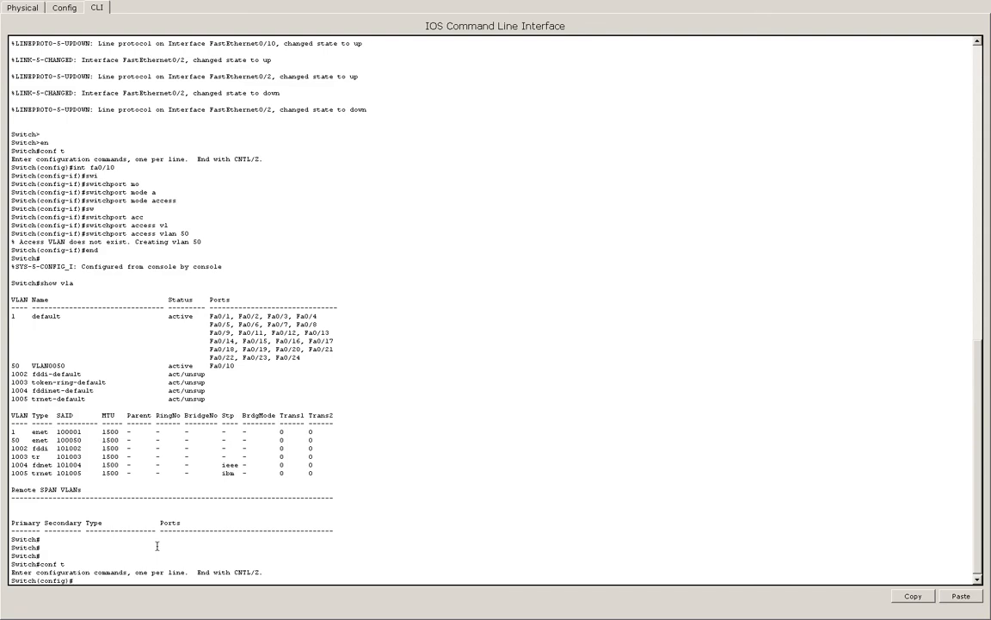
{"action": "type", "text": "vl"}
{"action": "key", "text": "Tab"}
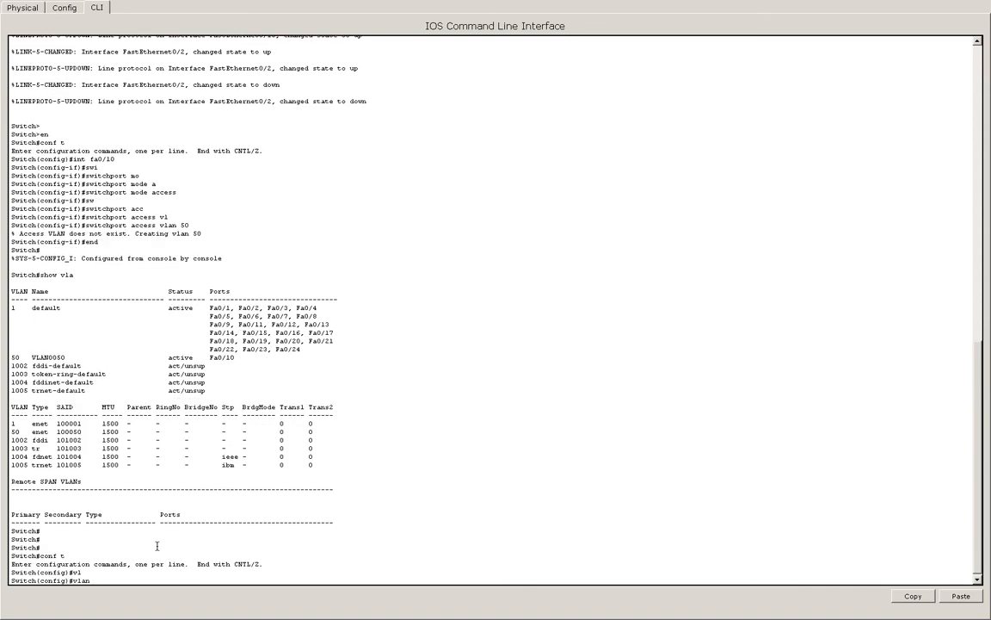
{"action": "type", "text": "50"}
{"action": "key", "text": "Return"}
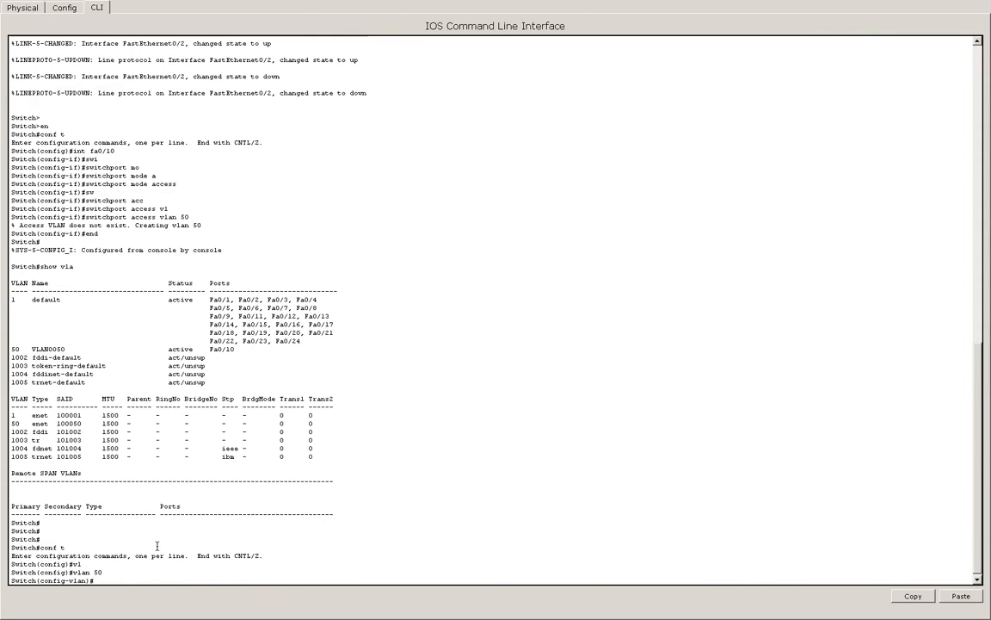
{"action": "type", "text": "na"}
{"action": "key", "text": "Tab"}
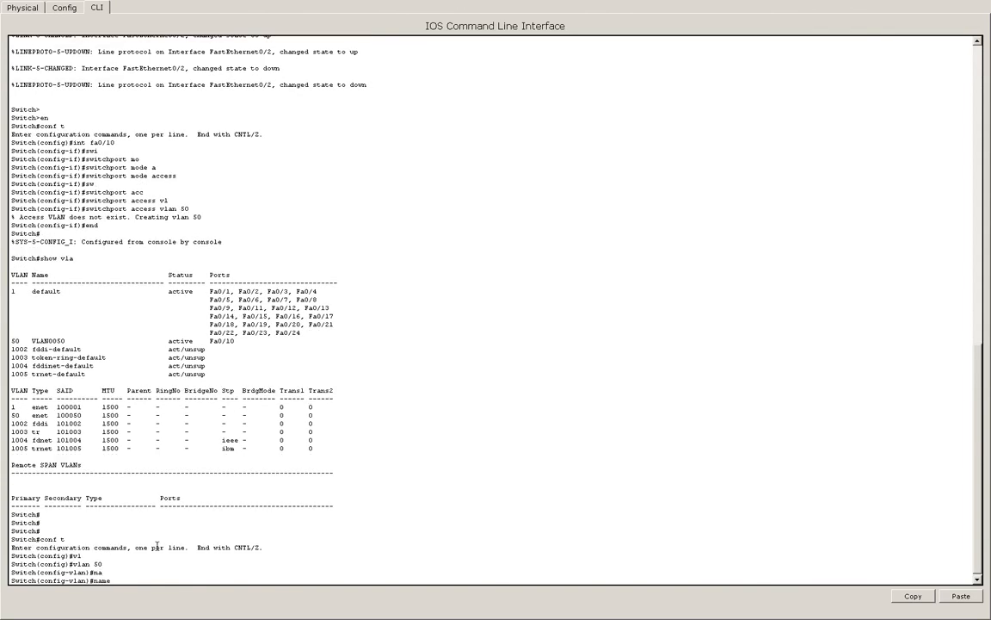
{"action": "type", "text": "vlan50"}
{"action": "key", "text": "Return"}
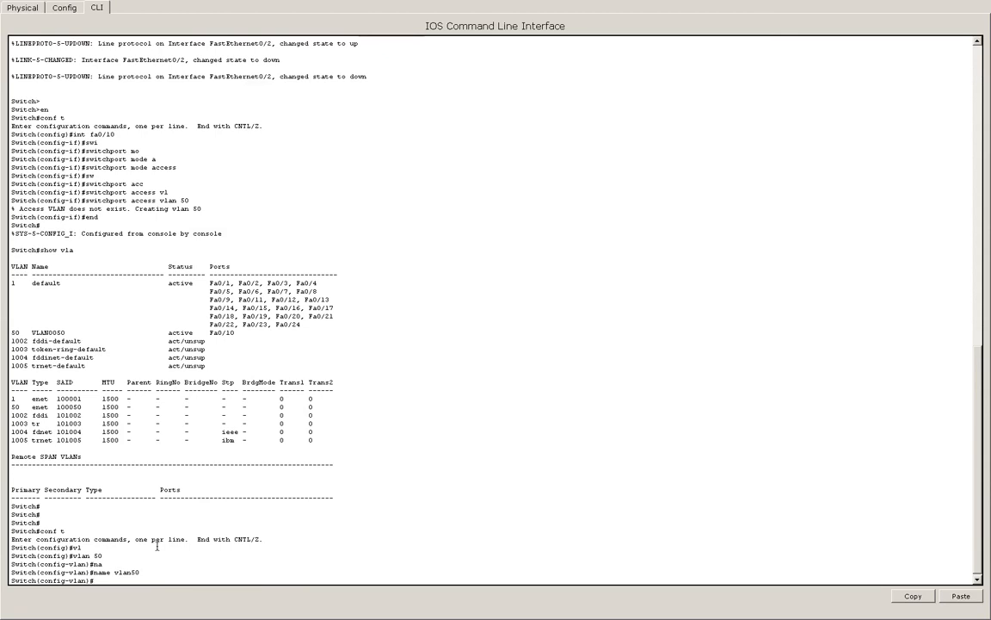
{"action": "type", "text": "exit"}
{"action": "key", "text": "Return"}
{"action": "type", "text": "e"}
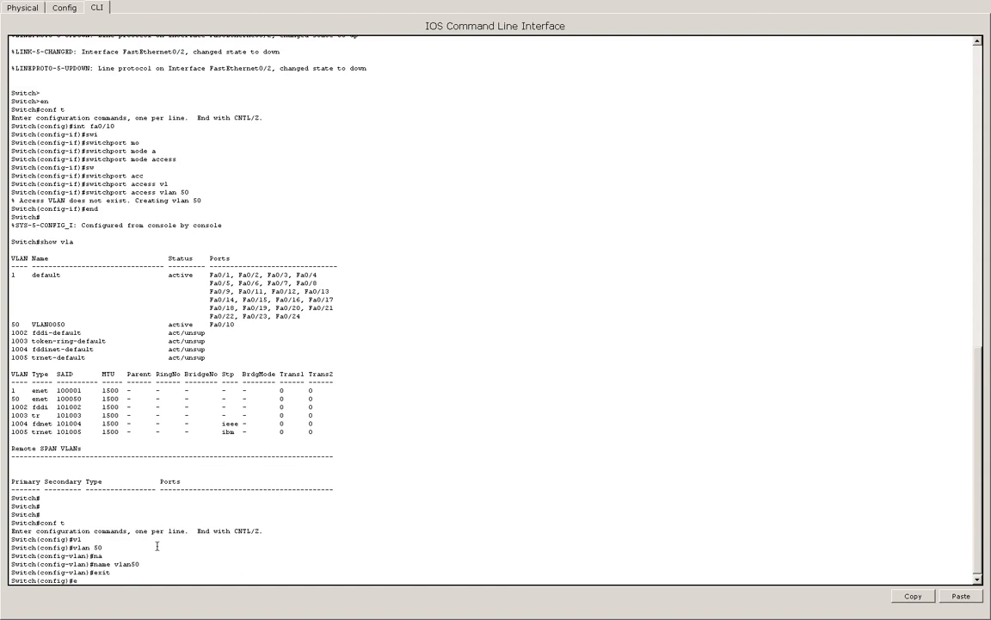
{"action": "type", "text": "xit"}
{"action": "key", "text": "Return"}
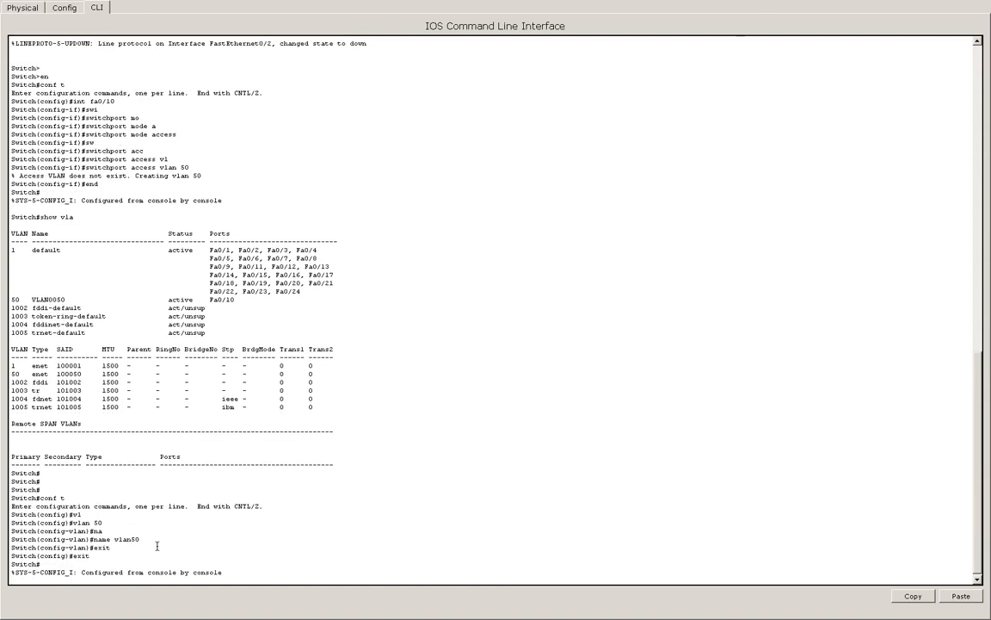
Run "show vla" again to check VLAN 50's name and assigned port, paging through to the end of the output.
{"action": "type", "text": "show vla"}
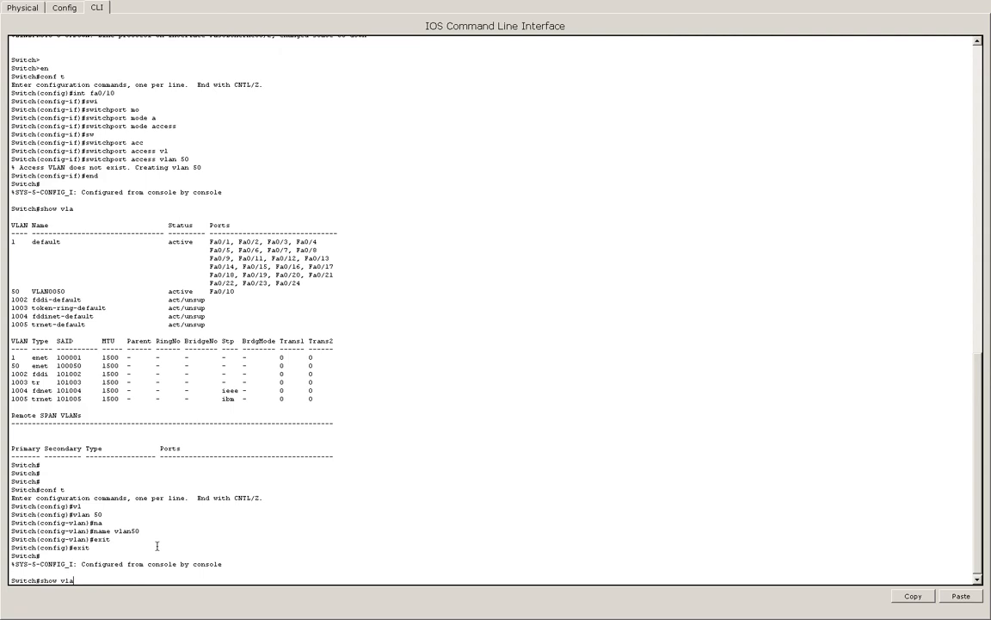
{"action": "key", "text": "Return"}
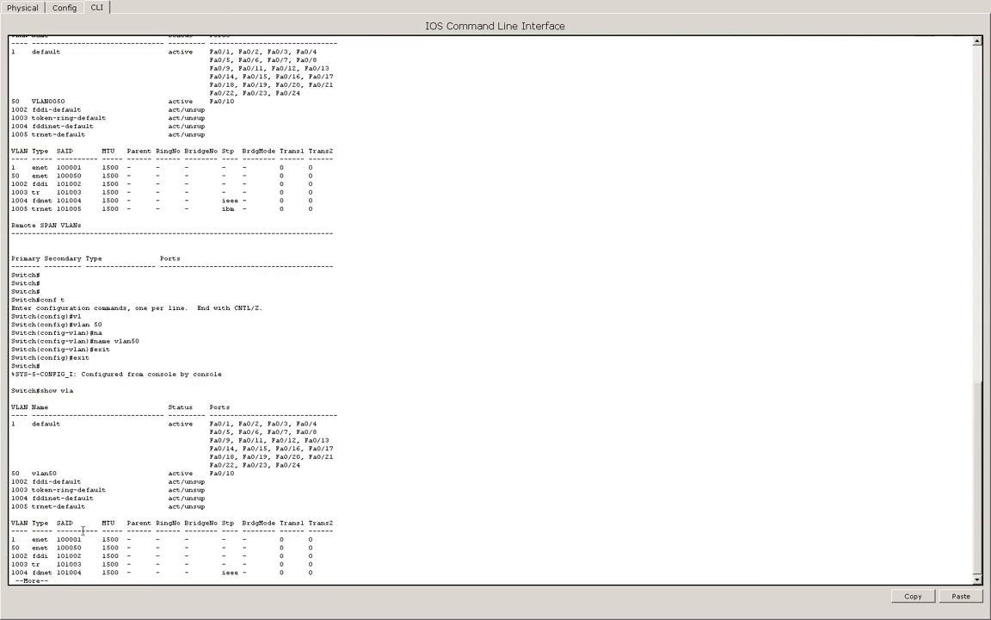
{"action": "mouse_move", "coordinate": [30, 474]}
{"action": "left_mouse_down"}
{"action": "mouse_move", "coordinate": [62, 473]}
{"action": "mouse_move", "coordinate": [33, 472]}
{"action": "left_mouse_up"}
{"action": "left_click_drag", "start_coordinate": [210, 473], "coordinate": [245, 474]}
{"action": "mouse_move", "coordinate": [10, 5]}
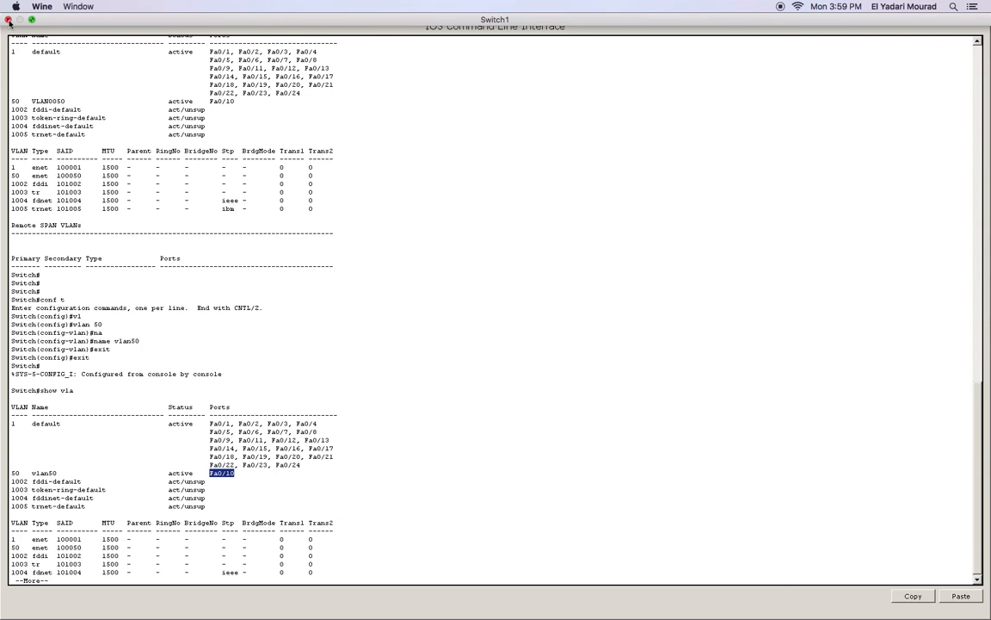
{"action": "key", "text": "space"}
{"action": "key", "text": "Return"}
{"action": "key", "text": "Return"}
{"action": "key", "text": "Return"}
{"action": "key", "text": "Return"}
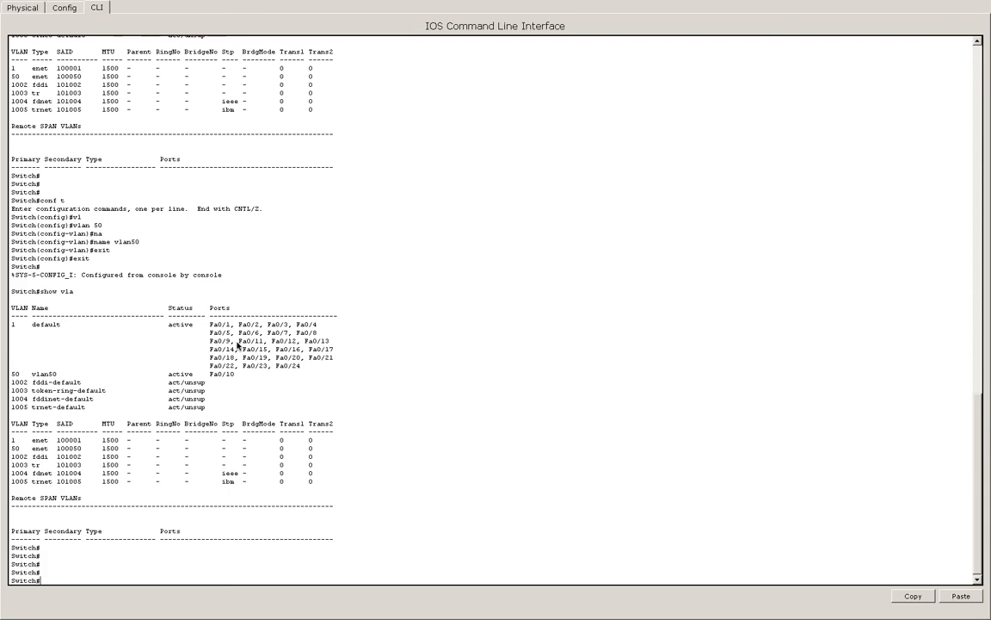
Enter interface configuration for fa0/1 from global configuration mode and list the available options of "switchport mode".
{"action": "type", "text": "conf t"}
{"action": "key", "text": "Return"}
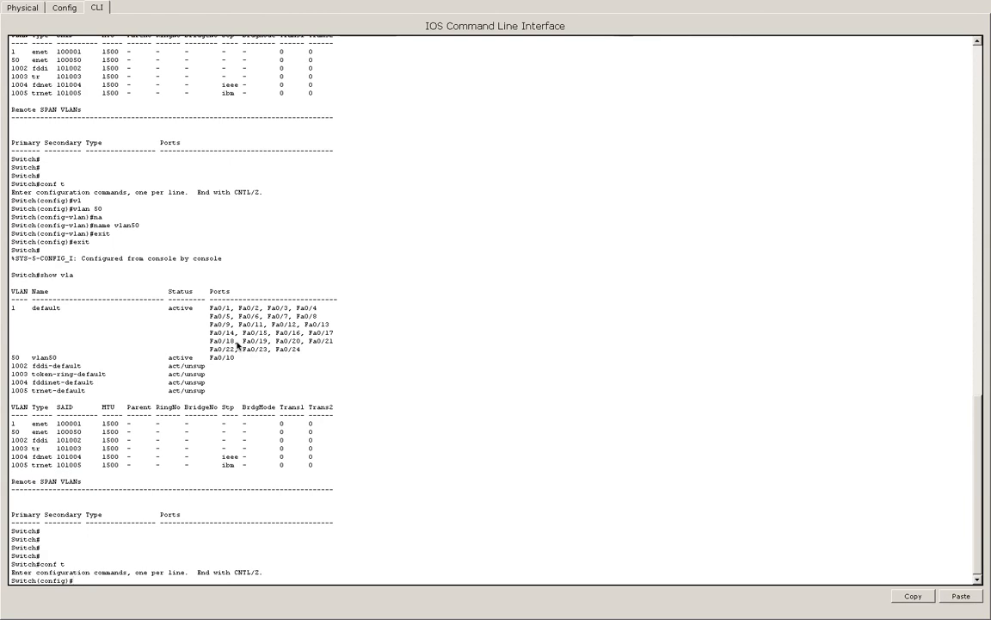
{"action": "type", "text": "int fa0/1"}
{"action": "key", "text": "Return"}
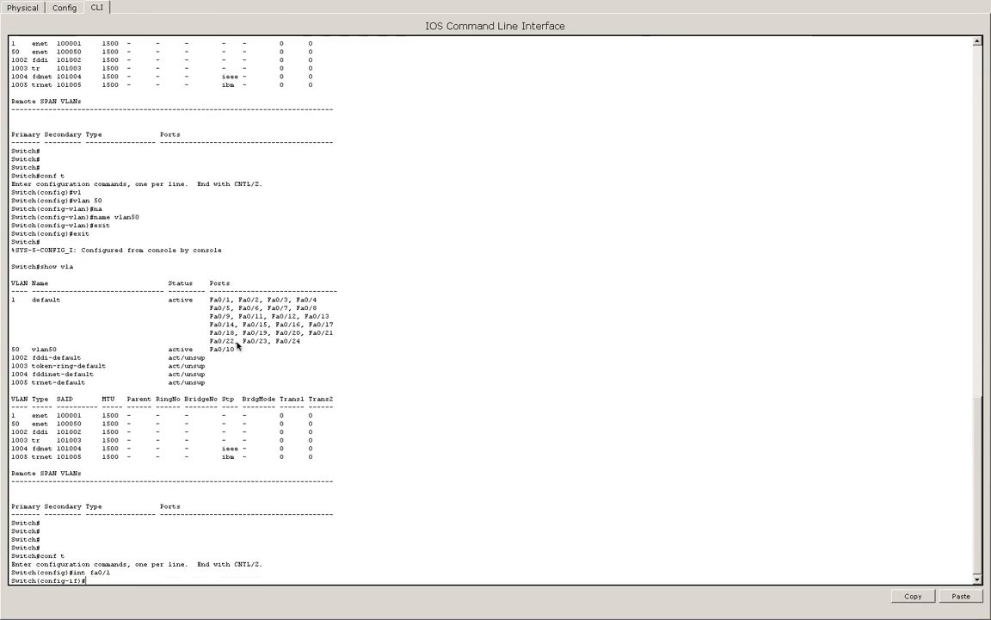
{"action": "type", "text": "swi"}
{"action": "key", "text": "Tab"}
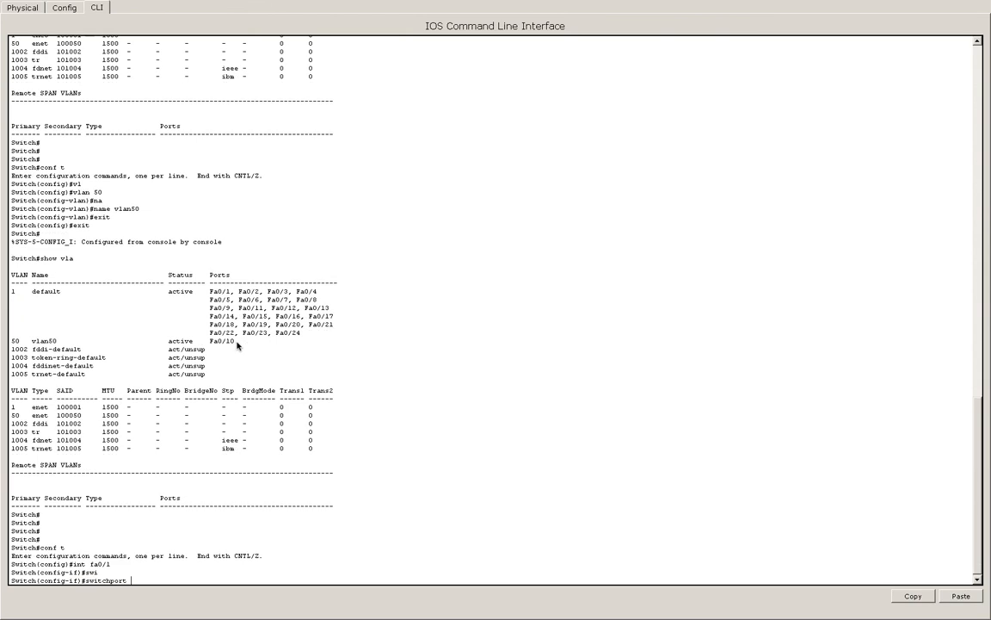
{"action": "type", "text": "mode t"}
{"action": "type", "text": "r"}
{"action": "key", "text": "Tab"}
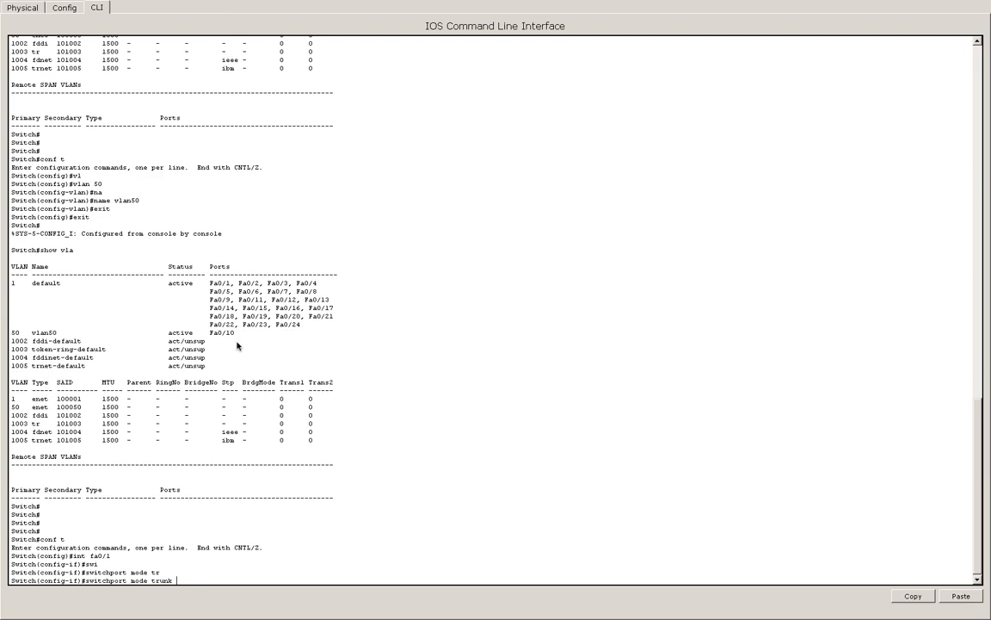
{"action": "type", "text": "u"}
{"action": "key", "text": "BackSpace"}
{"action": "key", "text": "BackSpace"}
{"action": "type", "text": "?"}
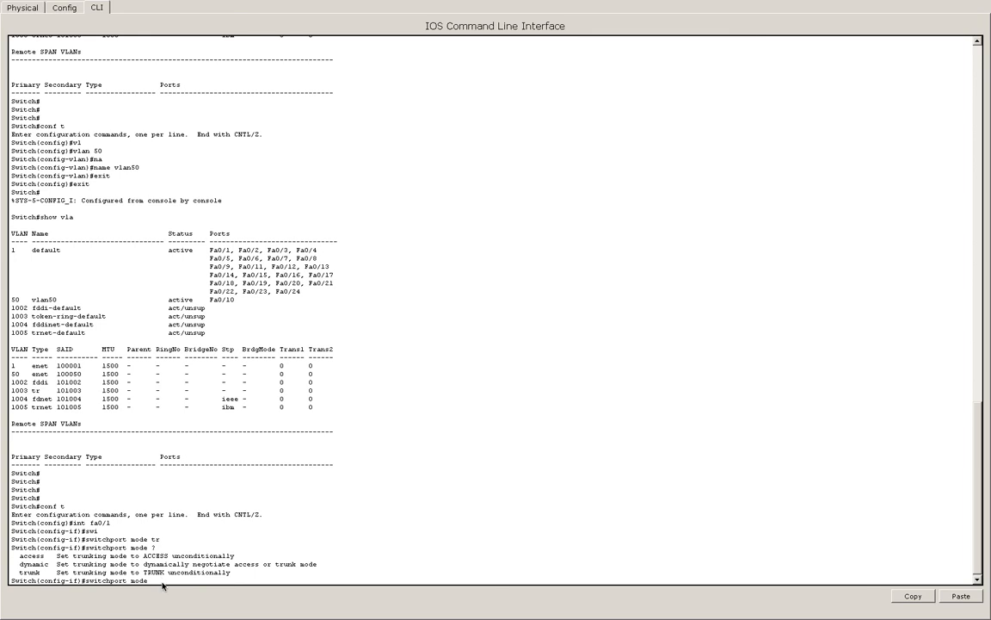
Set interface Fa0/1 to trunk mode with "switchport mode trunk".
{"action": "type", "text": "trunk"}
{"action": "key", "text": "Return"}
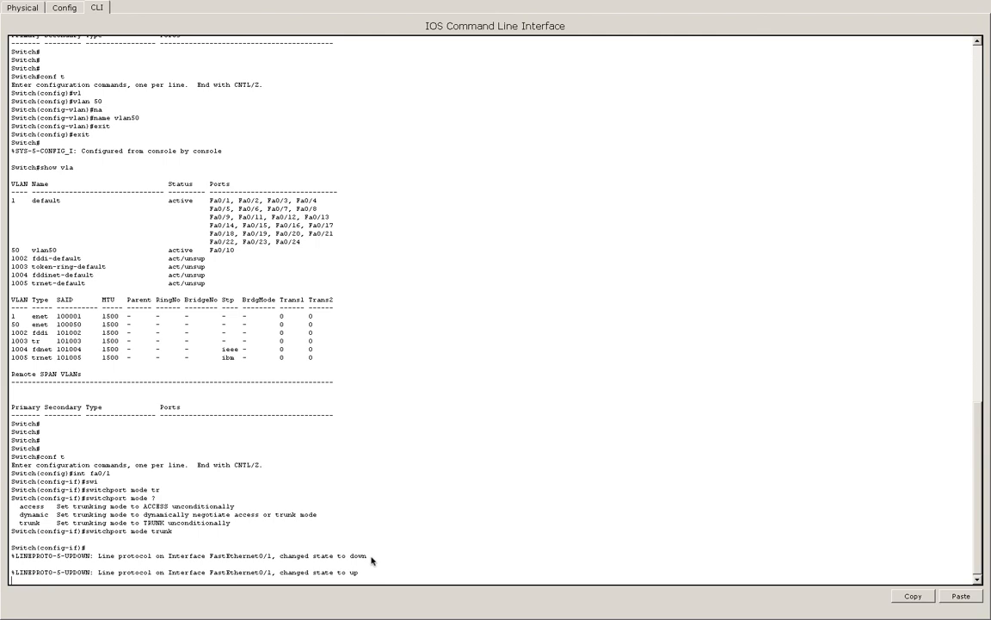
{"action": "key", "text": "Return"}
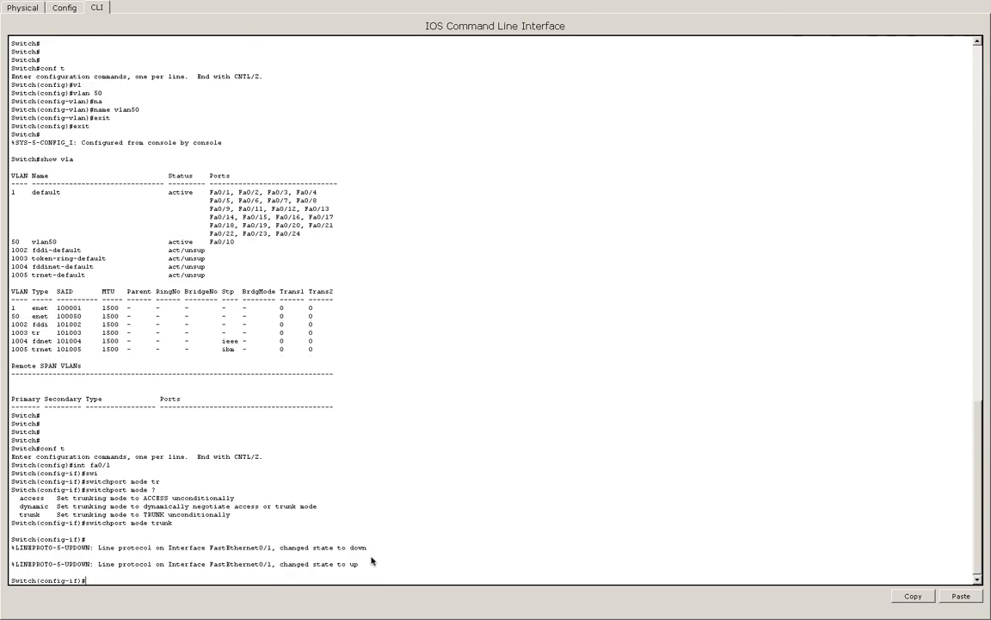
Allow VLANs 1 to 99 on the Fa0/1 trunk with "switchport trunk allowed vlan 1-99".
{"action": "key", "text": "Up"}
{"action": "key", "text": "Up"}
{"action": "key", "text": "Down"}
{"action": "key", "text": "BackSpace"}
{"action": "key", "text": "BackSpace"}
{"action": "key", "text": "BackSpace"}
{"action": "key", "text": "BackSpace"}
{"action": "key", "text": "BackSpace"}
{"action": "key", "text": "BackSpace"}
{"action": "key", "text": "BackSpace"}
{"action": "key", "text": "BackSpace"}
{"action": "key", "text": "BackSpace"}
{"action": "key", "text": "BackSpace"}
{"action": "type", "text": "tr"}
{"action": "key", "text": "Tab"}
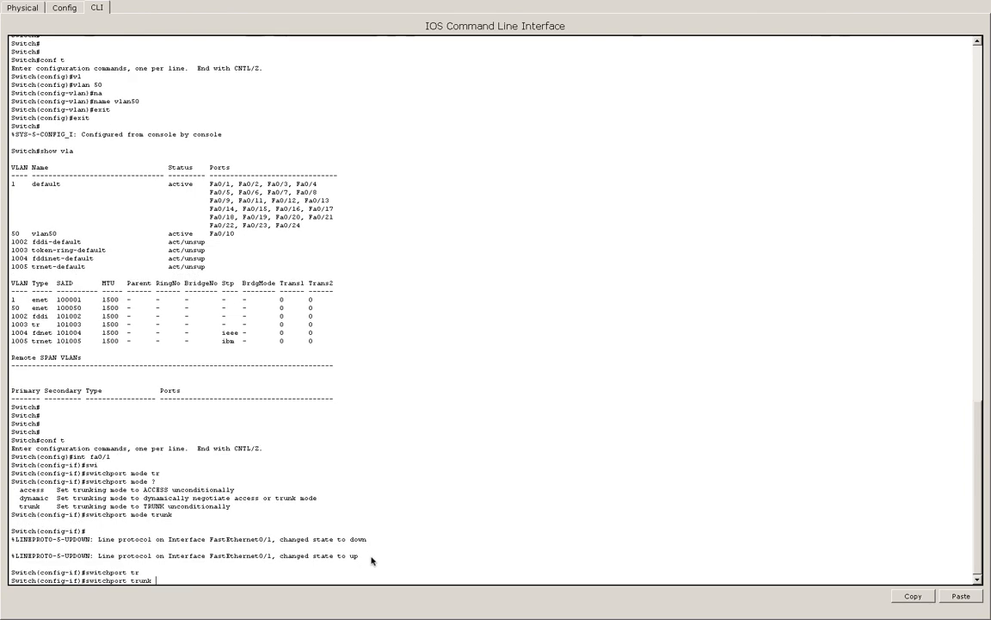
{"action": "type", "text": "a"}
{"action": "key", "text": "Tab"}
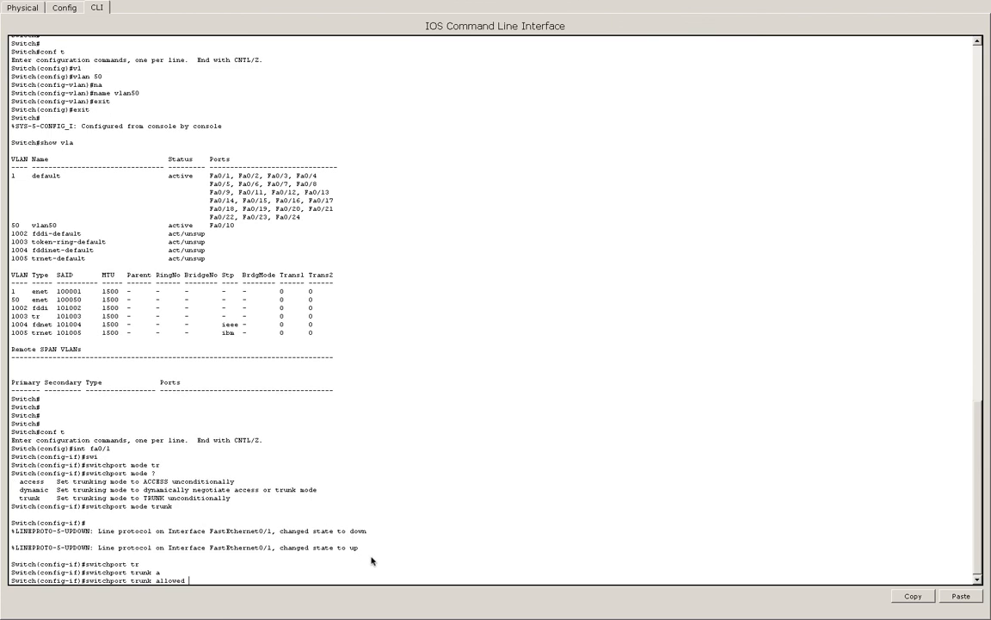
{"action": "type", "text": "vlan 1-"}
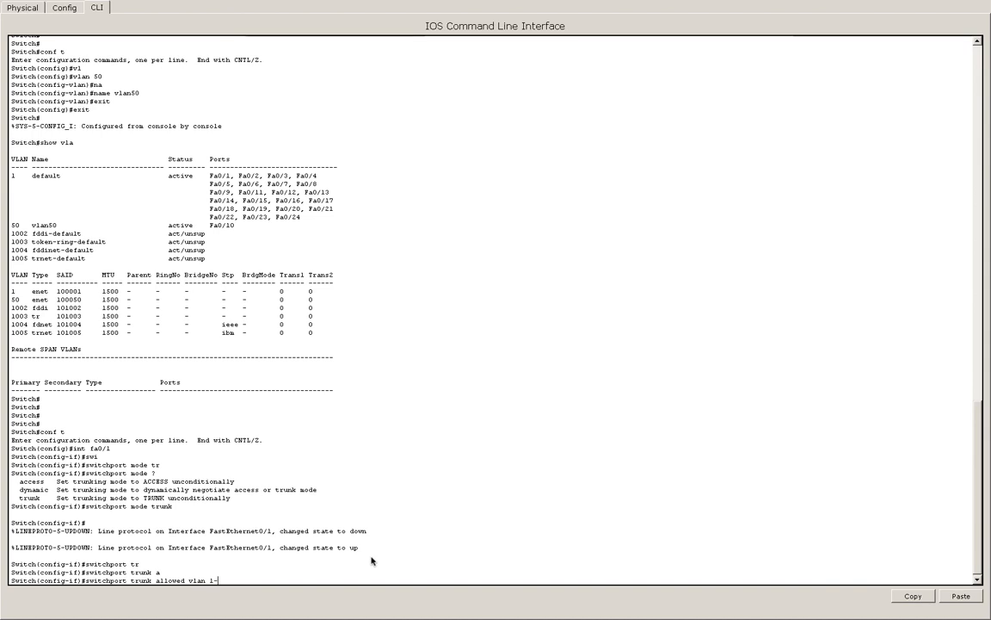
{"action": "type", "text": "99"}
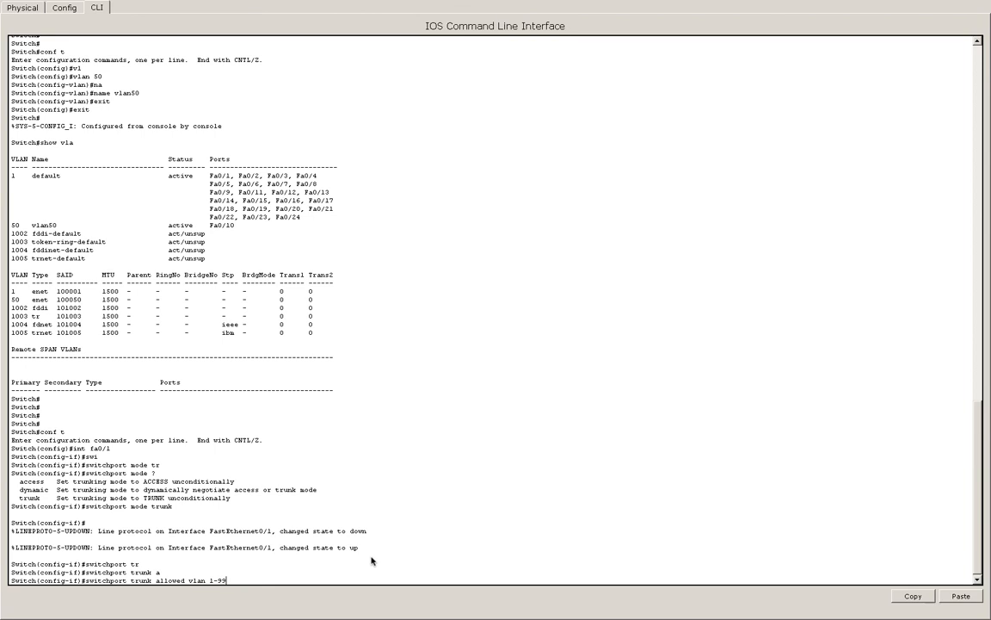
{"action": "key", "text": "Return"}
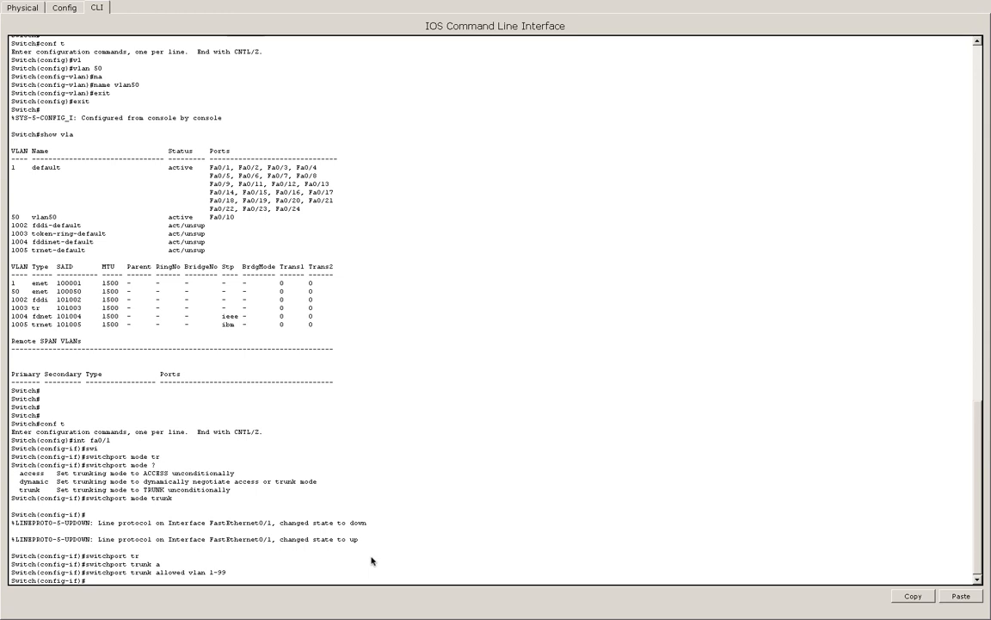
Close Switch1's window and open Switch2's command line at its user-mode prompt.
{"action": "mouse_move", "coordinate": [55, 3]}
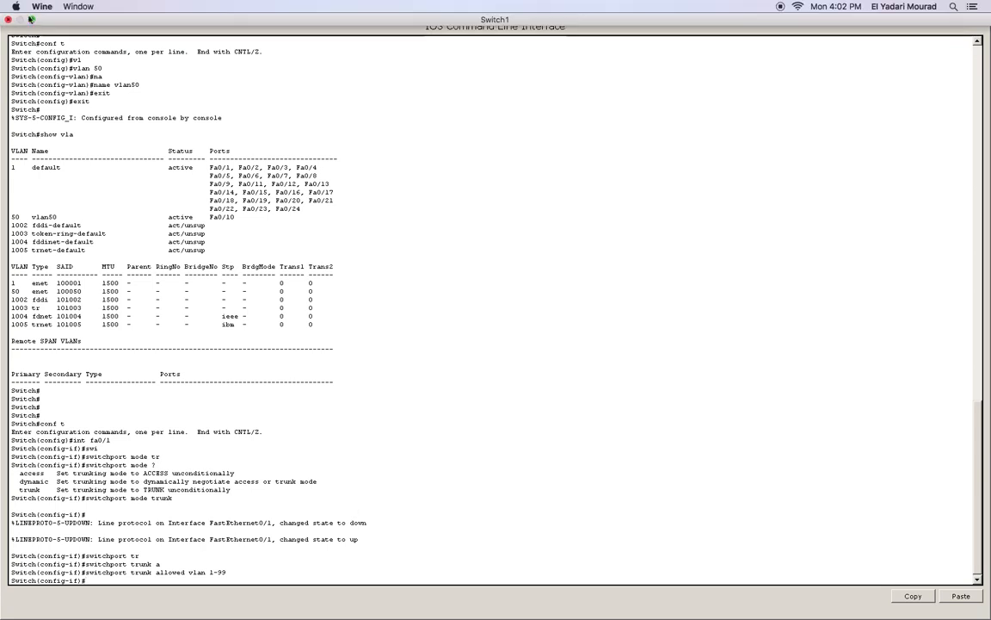
{"action": "left_click", "coordinate": [8, 20]}
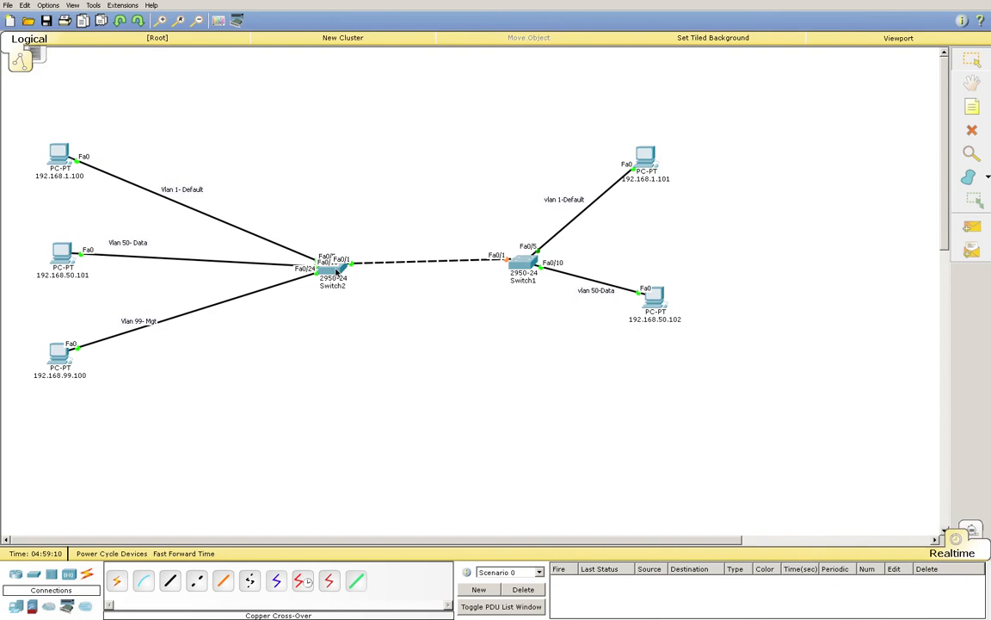
{"action": "left_click", "coordinate": [338, 269]}
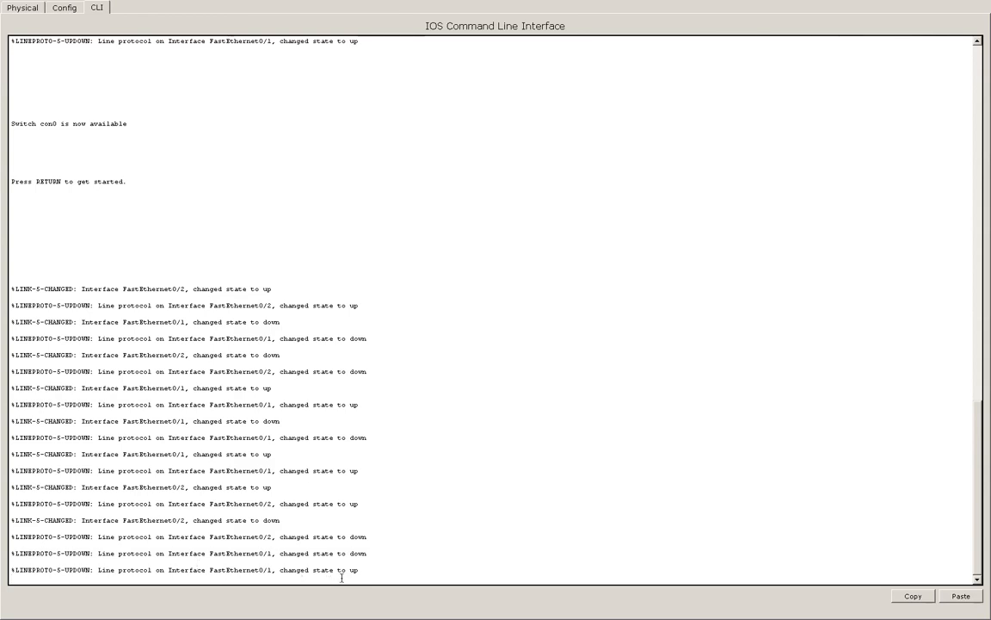
{"action": "key", "text": "Return"}
{"action": "key", "text": "Return"}
{"action": "key", "text": "Return"}
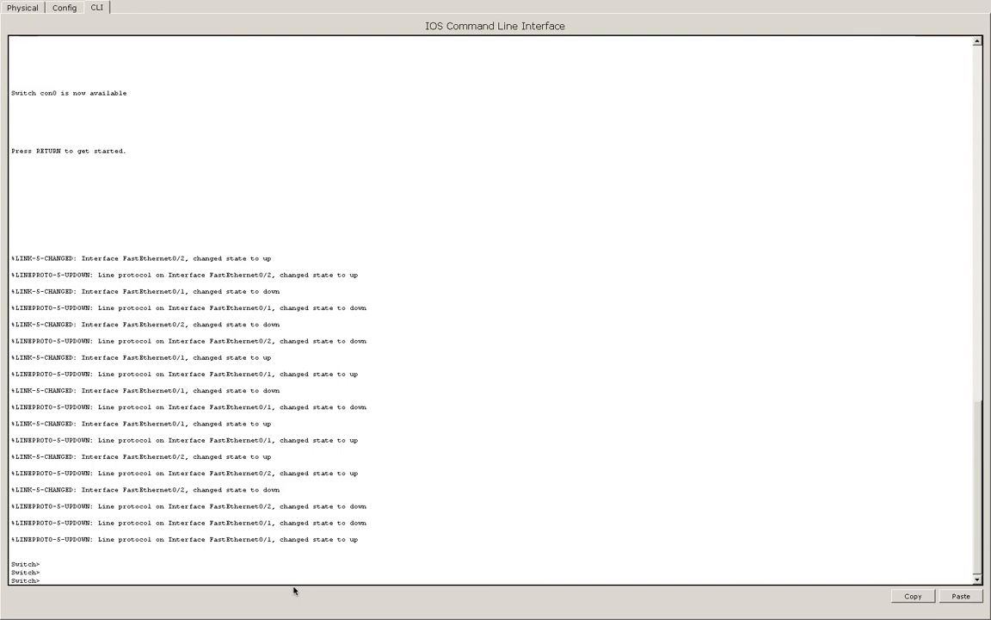
Enter privileged mode, go to global configuration mode and enter interface configuration for fa 0/1 on Switch2.
{"action": "type", "text": "en"}
{"action": "key", "text": "Return"}
{"action": "type", "text": "conf"}
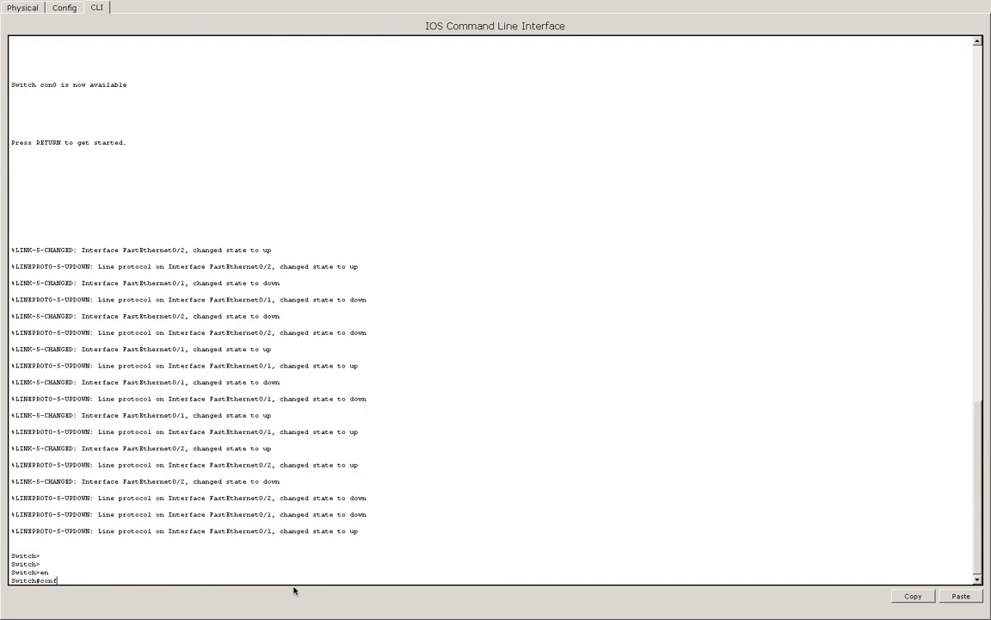
{"action": "type", "text": " t"}
{"action": "key", "text": "Return"}
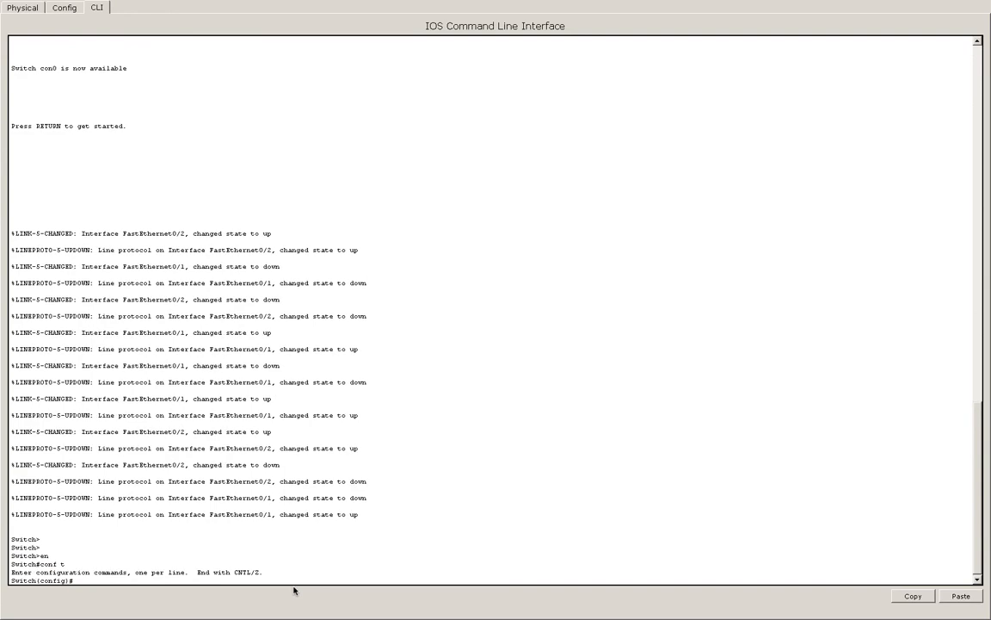
{"action": "type", "text": "in"}
{"action": "key", "text": "Tab"}
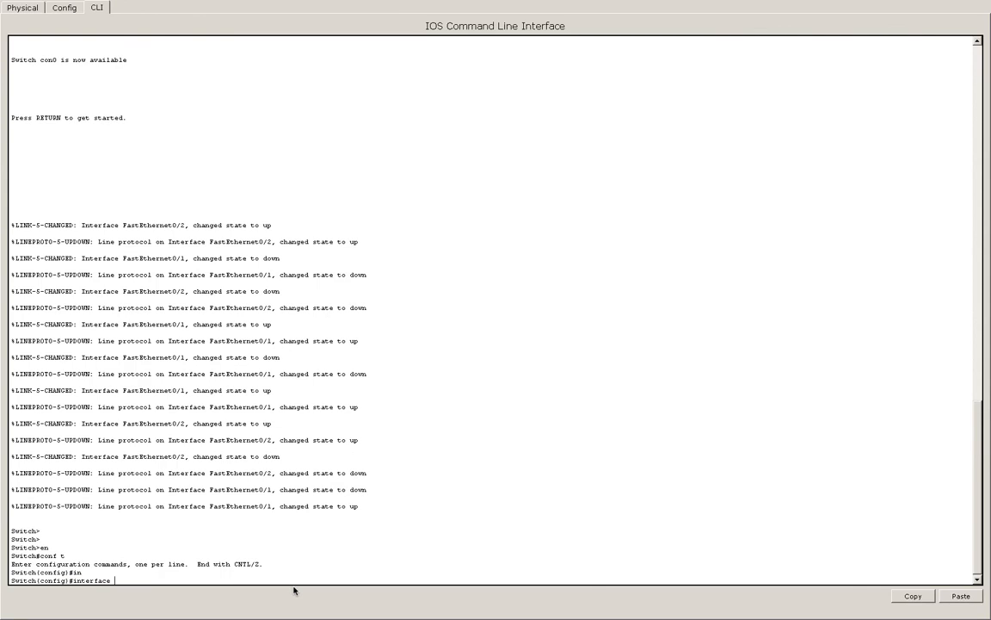
{"action": "type", "text": "fa 0/1"}
{"action": "key", "text": "Return"}
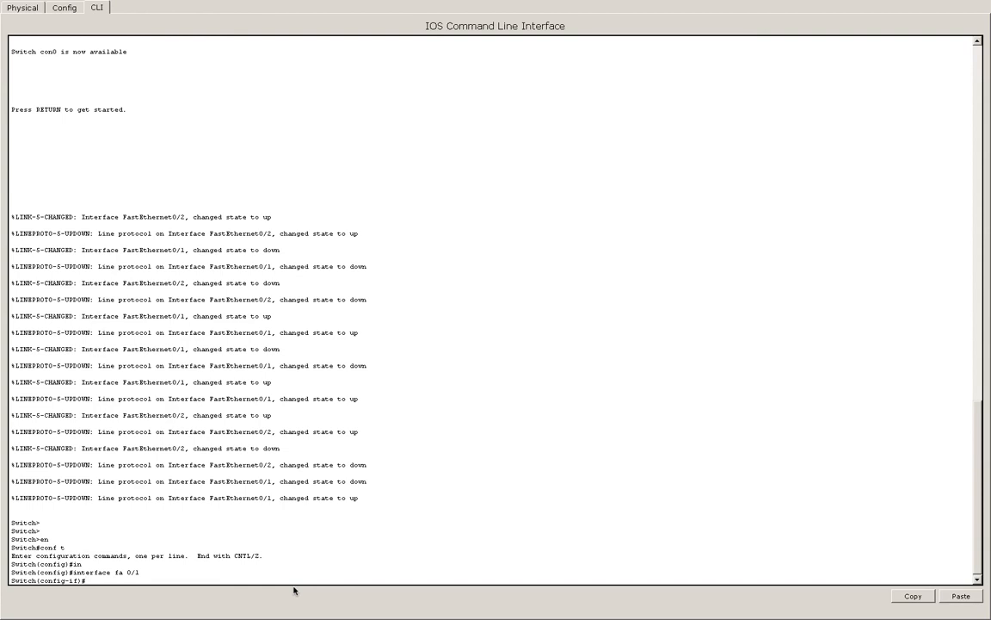
Set Switch2's interface Fa0/1 to trunk mode with "switchport mode trunk".
{"action": "type", "text": "sw"}
{"action": "key", "text": "Tab"}
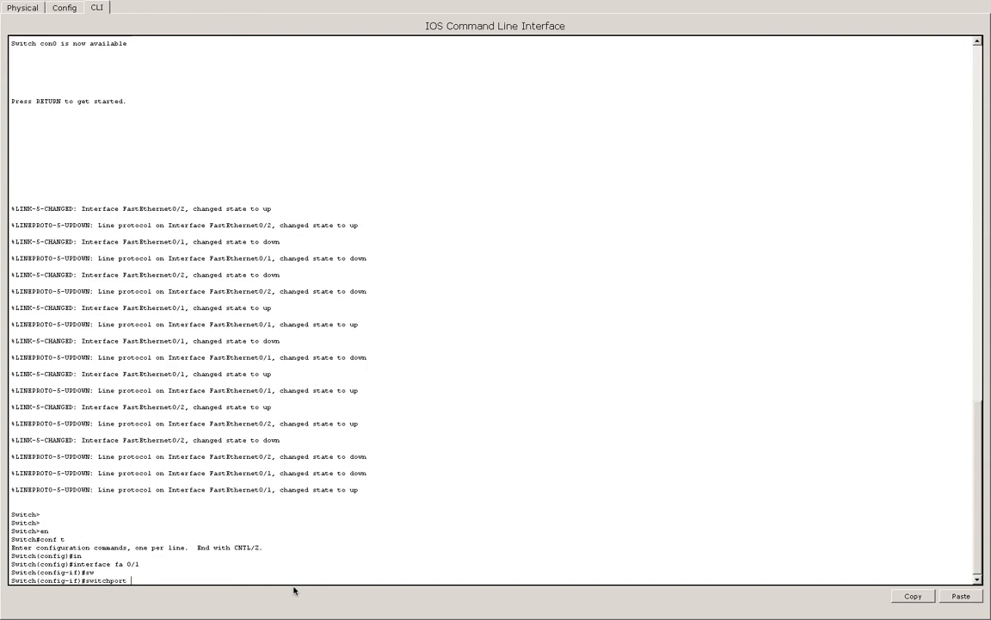
{"action": "type", "text": "mo"}
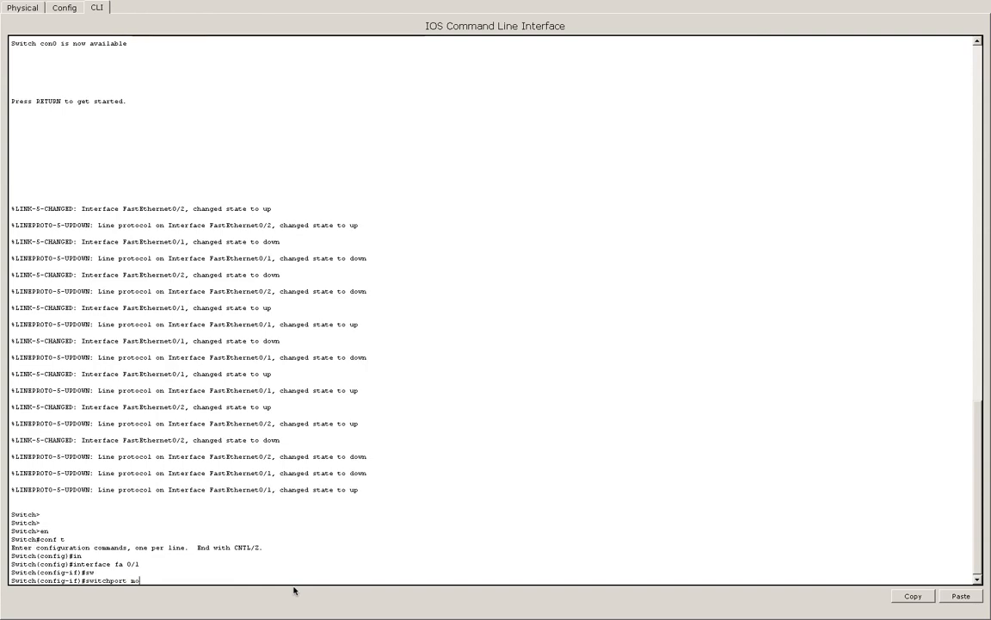
{"action": "key", "text": "Tab"}
{"action": "type", "text": "tr"}
{"action": "key", "text": "Tab"}
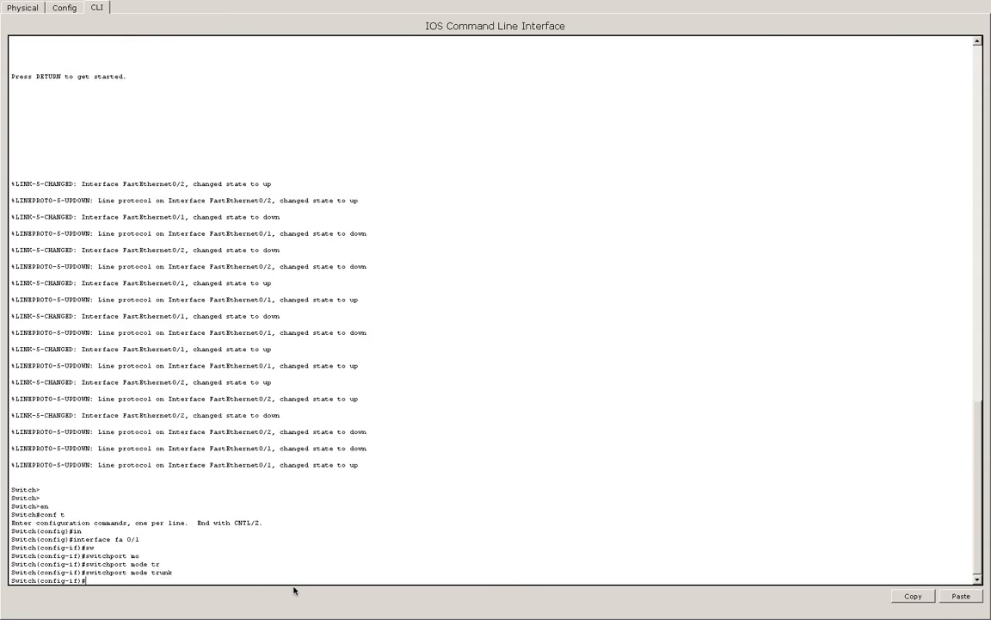
Allow VLANs 1 to 99 on Switch2's trunk with "switchport trunk allowed vlan 1-99" and return to privileged mode with "end".
{"action": "key", "text": "Up"}
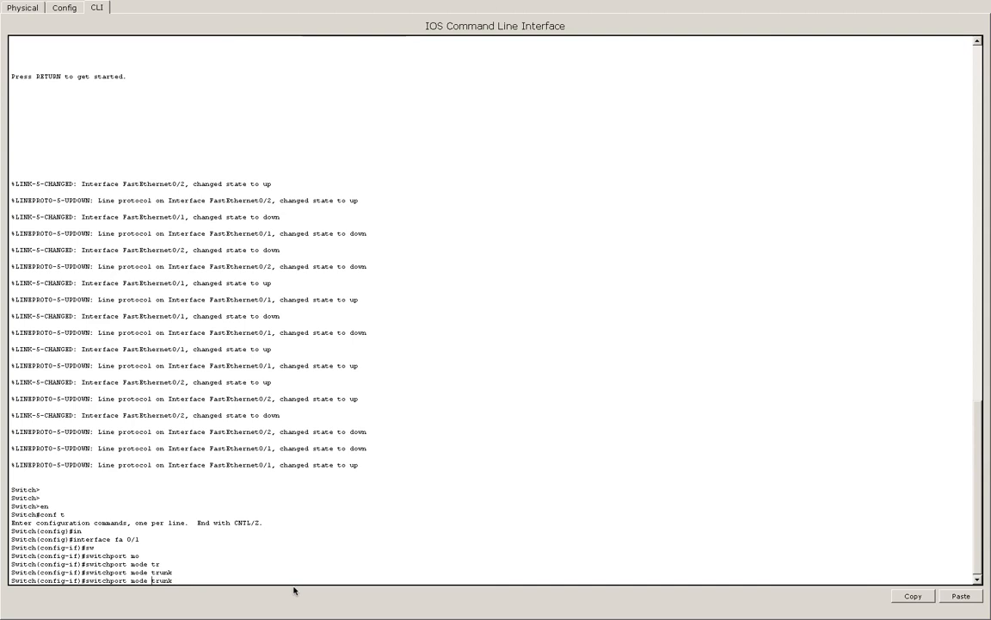
{"action": "key", "text": "BackSpace"}
{"action": "key", "text": "BackSpace"}
{"action": "key", "text": "BackSpace"}
{"action": "key", "text": "BackSpace"}
{"action": "key", "text": "BackSpace"}
{"action": "key", "text": "BackSpace"}
{"action": "key", "text": "End"}
{"action": "type", "text": "al"}
{"action": "key", "text": "Tab"}
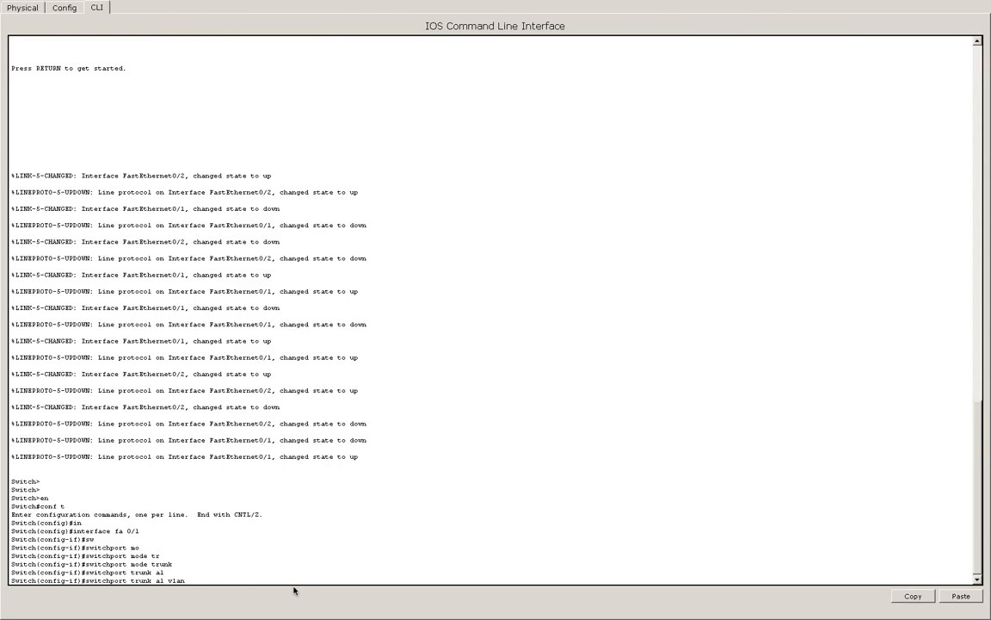
{"action": "key", "text": "BackSpace"}
{"action": "key", "text": "BackSpace"}
{"action": "key", "text": "BackSpace"}
{"action": "key", "text": "BackSpace"}
{"action": "key", "text": "BackSpace"}
{"action": "key", "text": "BackSpace"}
{"action": "key", "text": "BackSpace"}
{"action": "type", "text": "l"}
{"action": "key", "text": "Tab"}
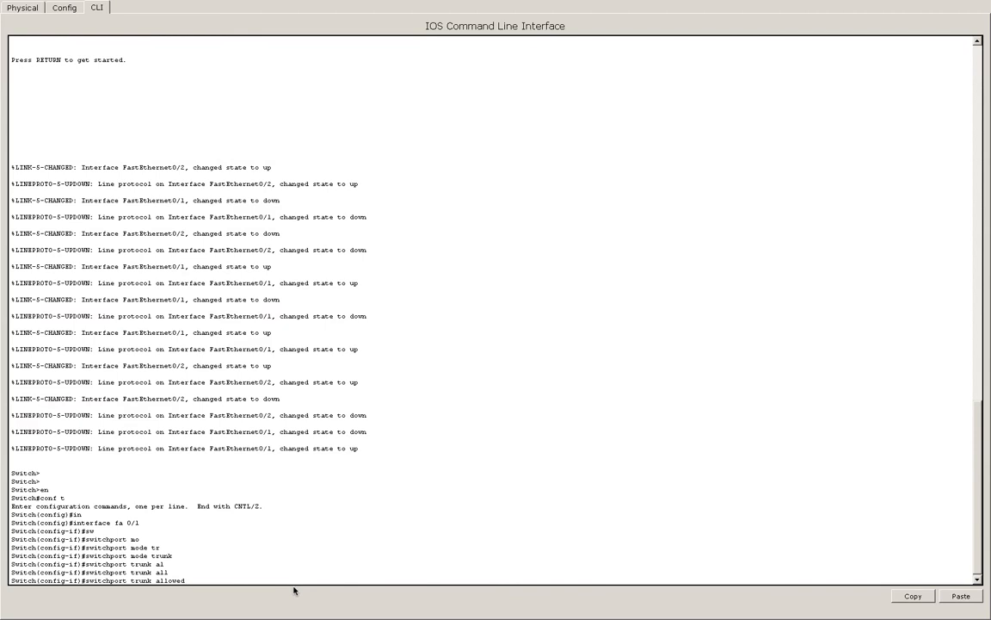
{"action": "type", "text": "vl"}
{"action": "key", "text": "Tab"}
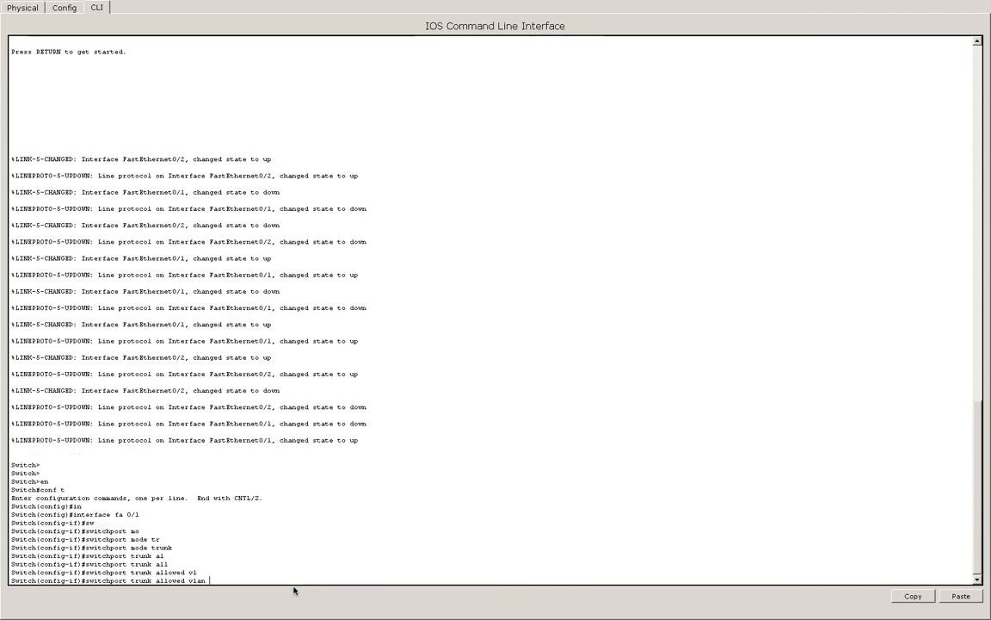
{"action": "type", "text": "1"}
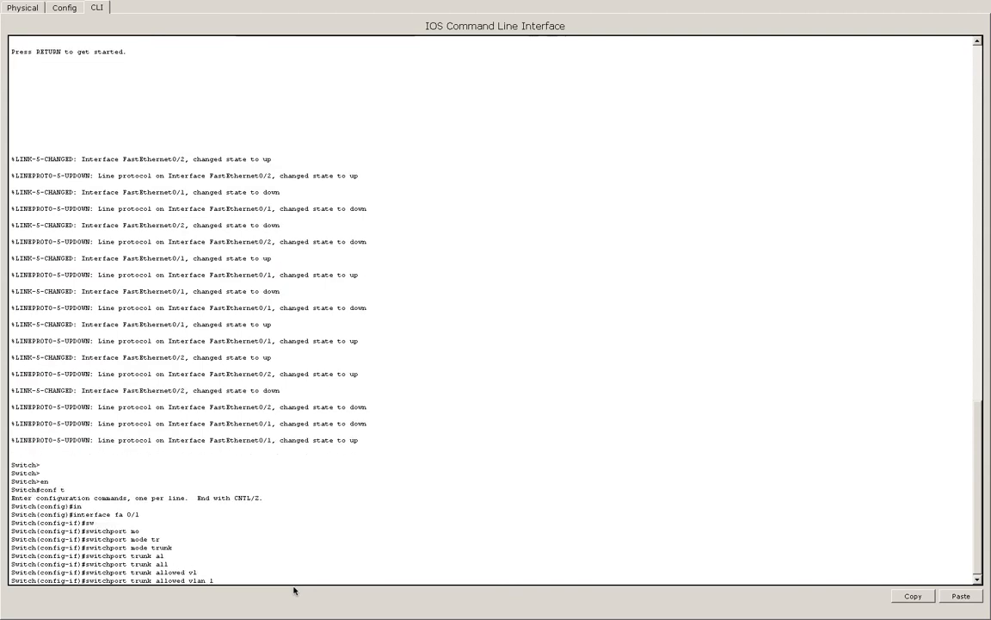
{"action": "type", "text": "-99"}
{"action": "key", "text": "Return"}
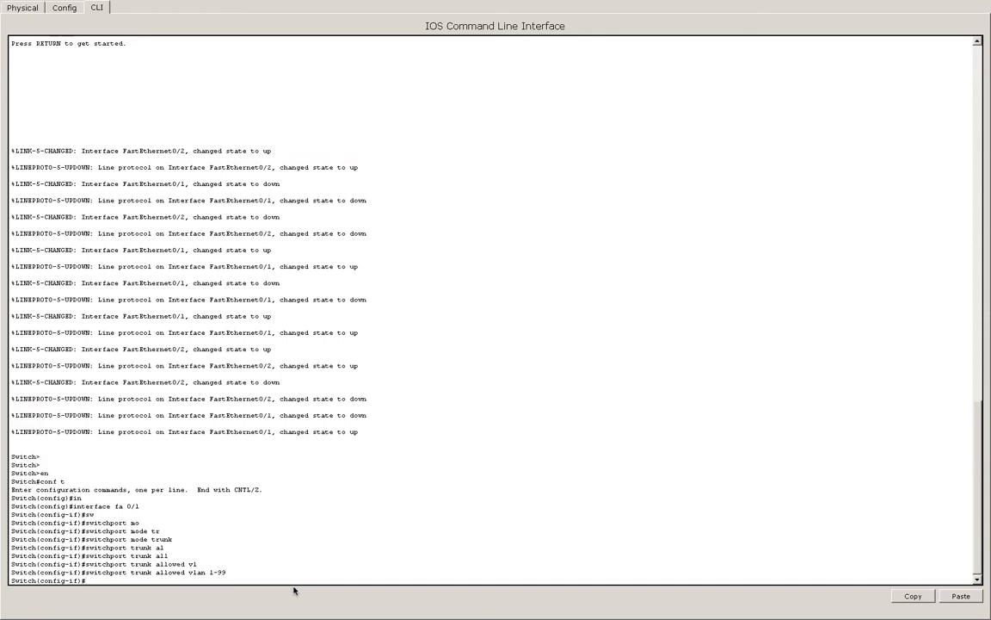
{"action": "type", "text": "end"}
{"action": "key", "text": "Return"}
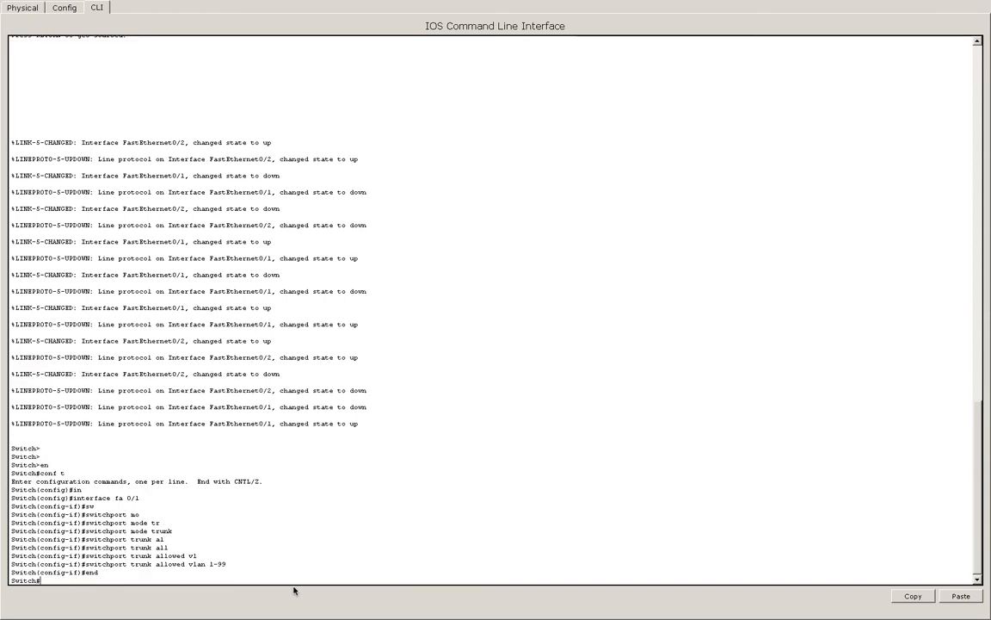
Run "show vlan" on Switch2 to check the VLANs and their assigned ports, paging through to the end of the output.
{"action": "type", "text": "show"}
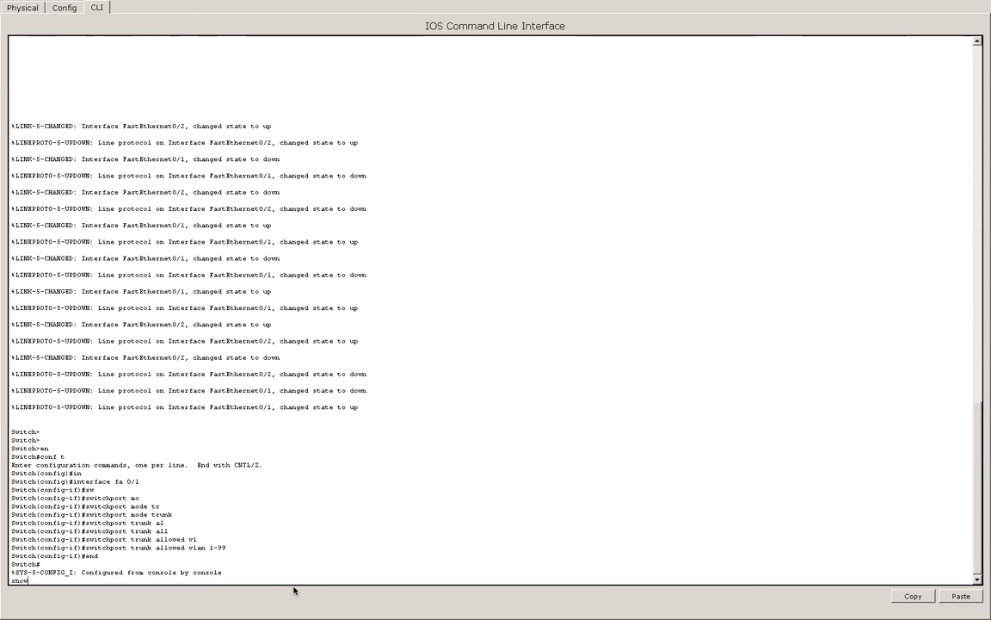
{"action": "key", "text": "Return"}
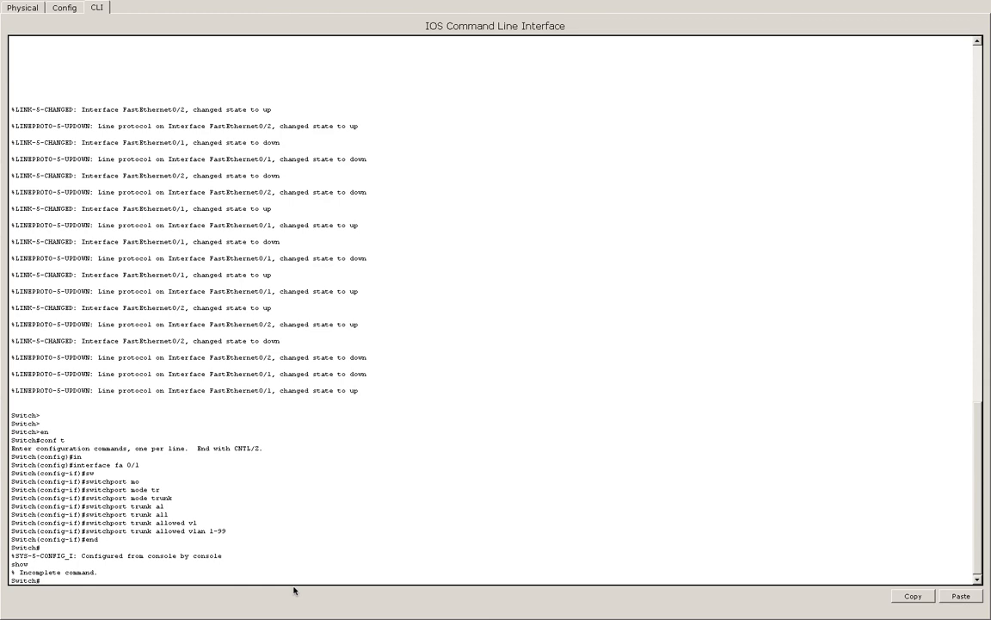
{"action": "type", "text": "sho"}
{"action": "type", "text": "w"}
{"action": "key", "text": "Tab"}
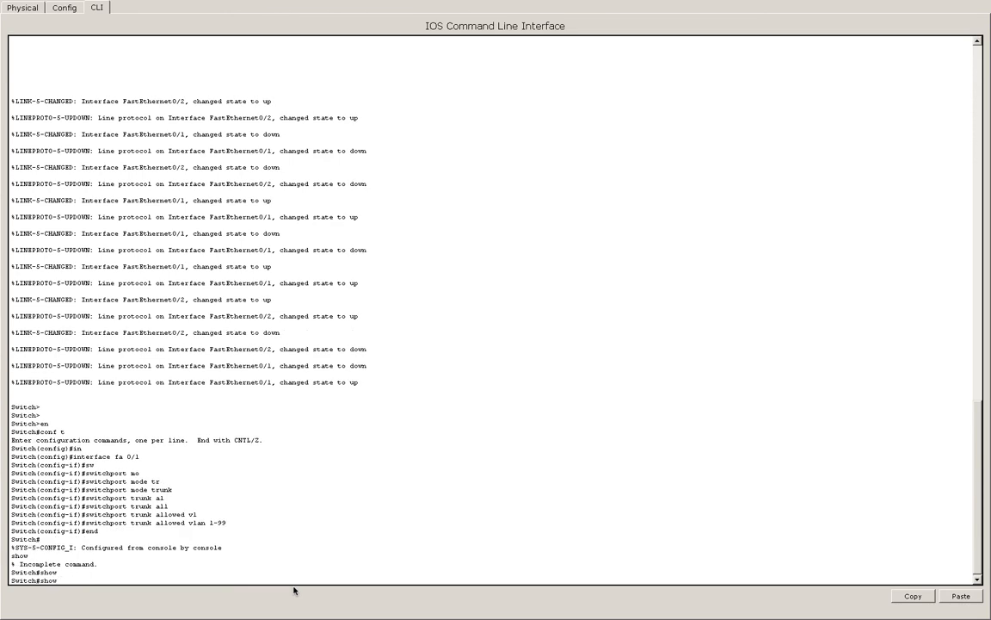
{"action": "type", "text": "v"}
{"action": "key", "text": "Tab"}
{"action": "type", "text": "l"}
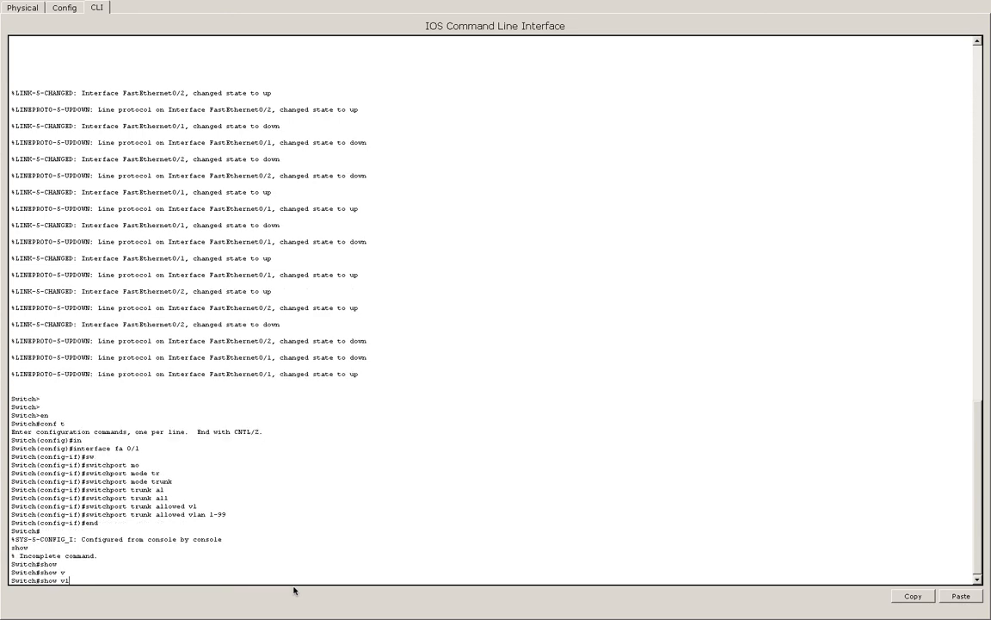
{"action": "key", "text": "Tab"}
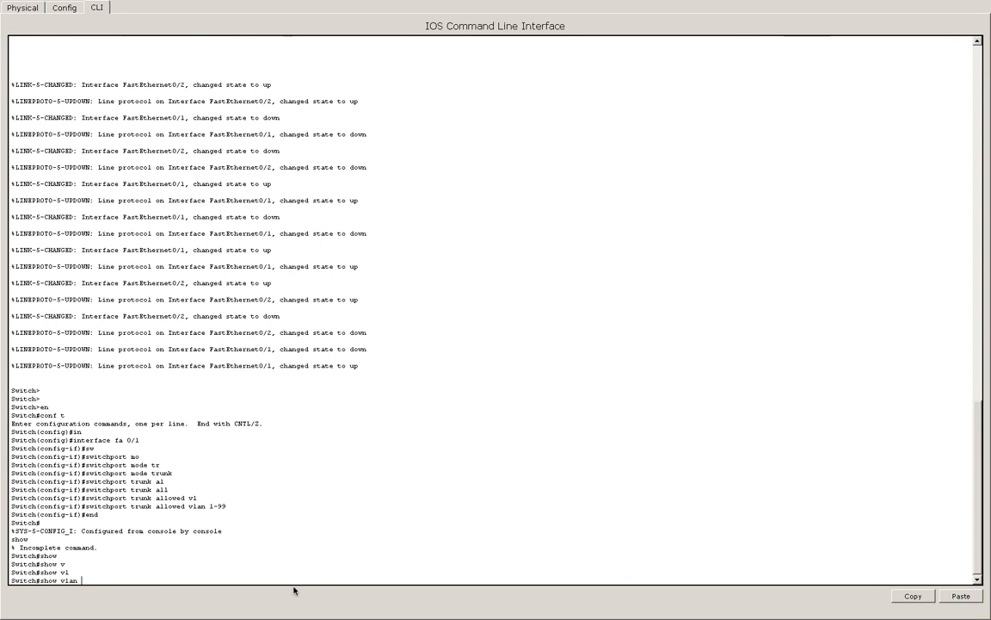
{"action": "key", "text": "Return"}
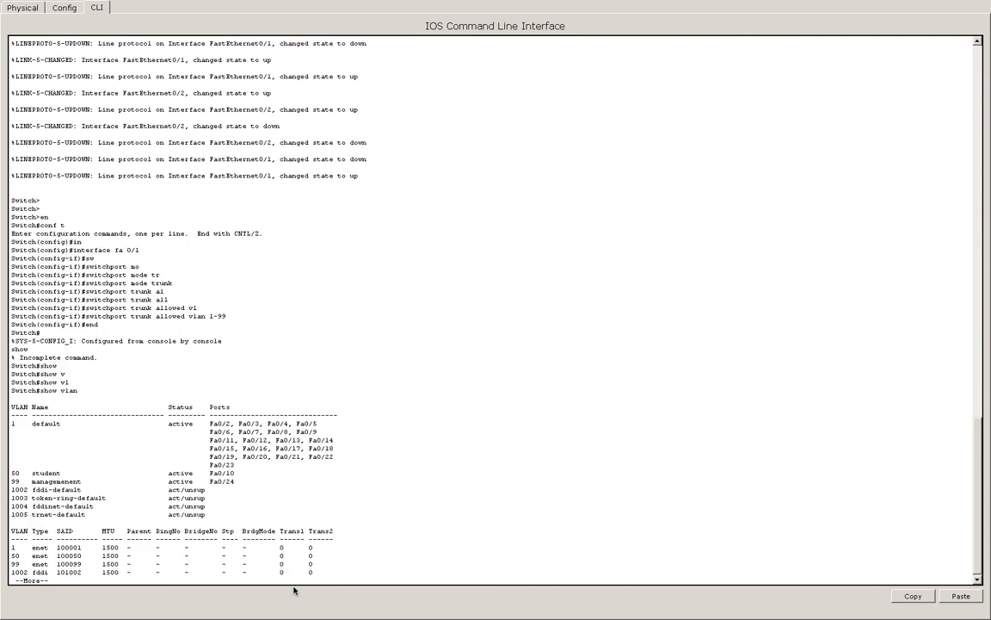
{"action": "left_click", "coordinate": [205, 422]}
{"action": "scroll", "coordinate": [152, 490], "scroll_direction": "down", "scroll_amount": 1}
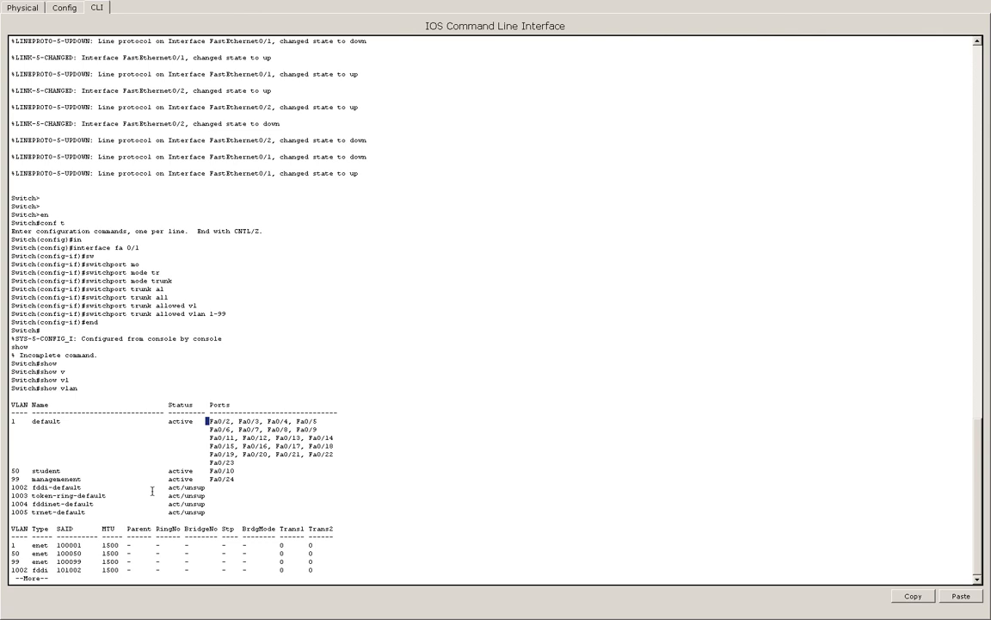
{"action": "key", "text": "Return"}
{"action": "key", "text": "Return"}
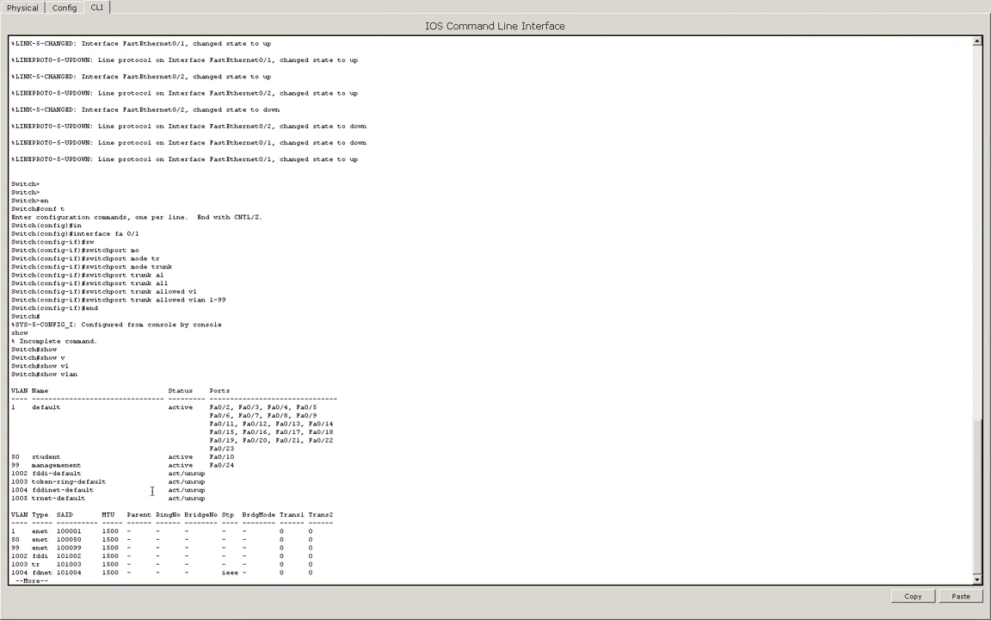
{"action": "key", "text": "space"}
{"action": "key", "text": "Return"}
{"action": "key", "text": "Return"}
{"action": "key", "text": "Return"}
{"action": "key", "text": "Return"}
{"action": "key", "text": "Return"}
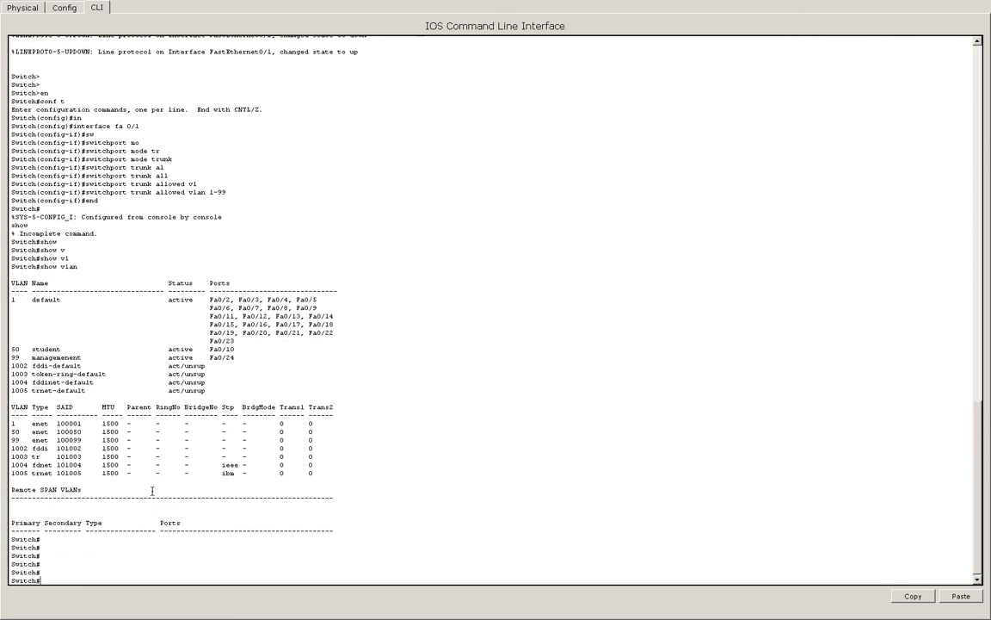
List the available options of "show interfaces".
{"action": "type", "text": "show int"}
{"action": "key", "text": "Tab"}
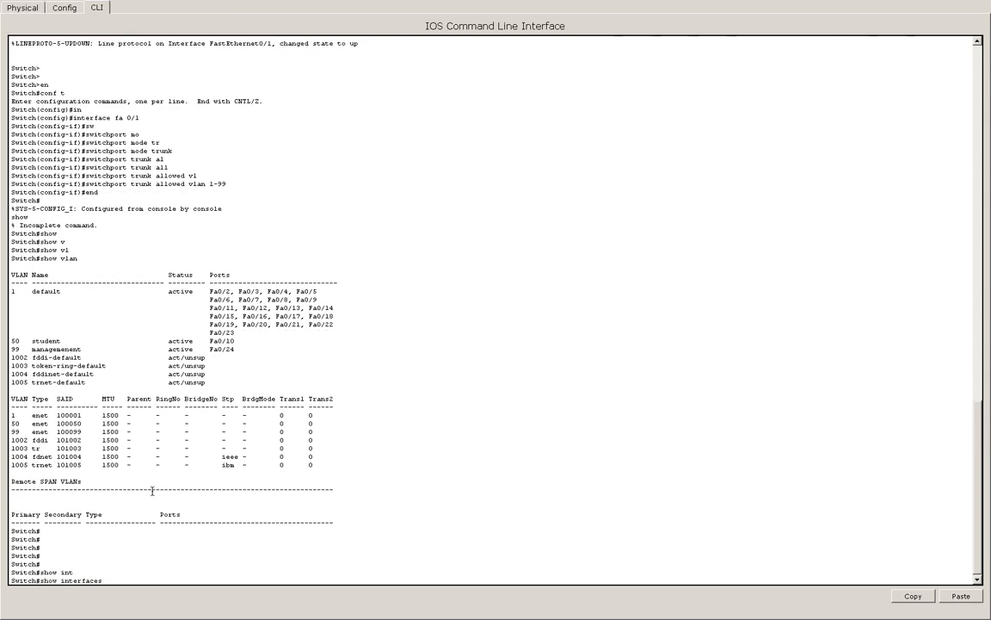
{"action": "type", "text": "?"}
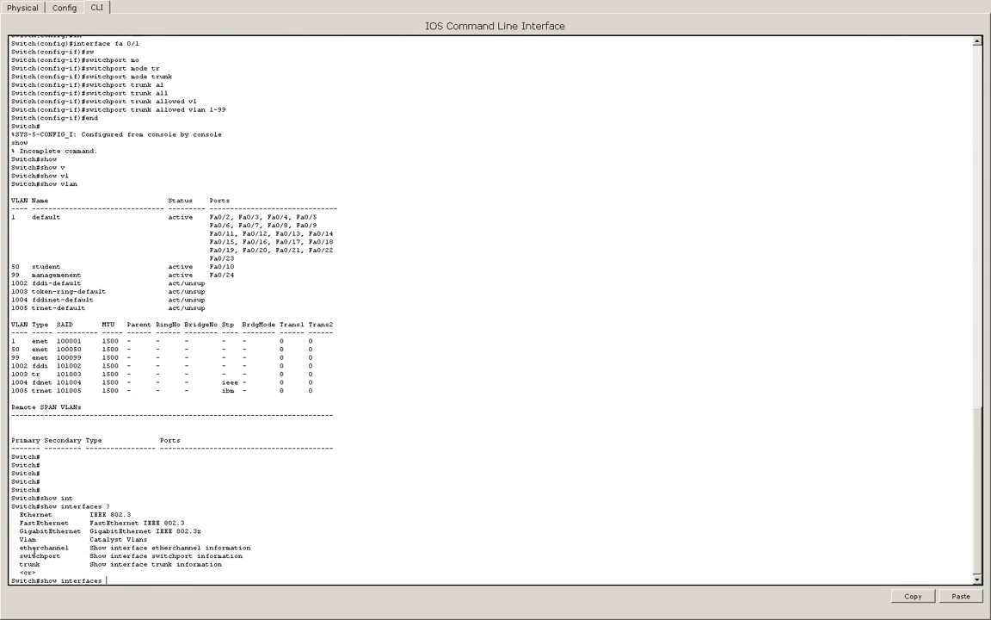
Display Switch2's trunk information with "show interfaces trunk".
{"action": "double_click", "coordinate": [33, 555]}
{"action": "double_click", "coordinate": [26, 564]}
{"action": "left_click", "coordinate": [130, 579]}
{"action": "type", "text": "t"}
{"action": "key", "text": "Tab"}
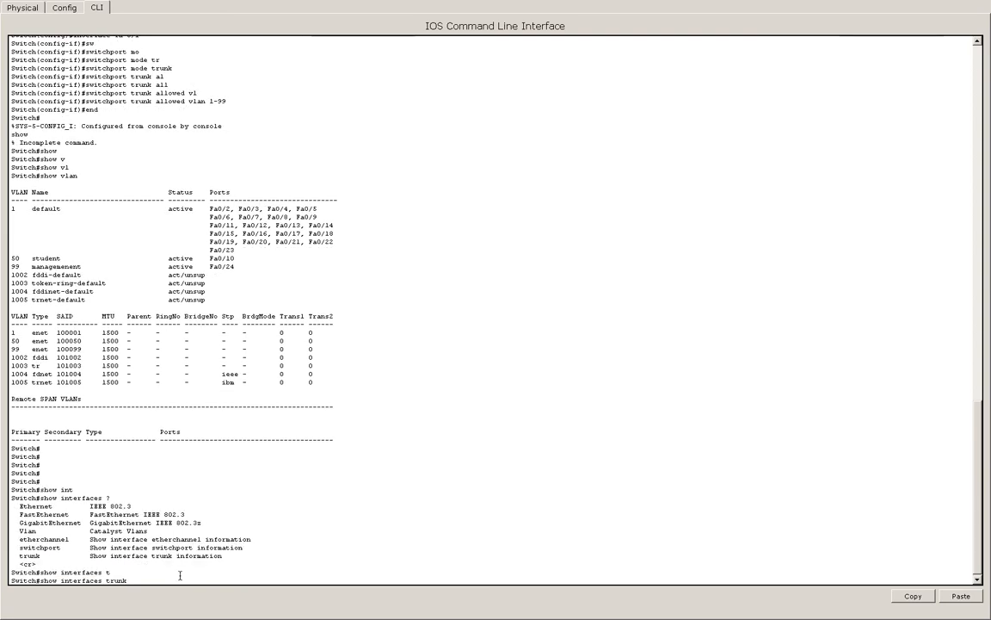
{"action": "key", "text": "Return"}
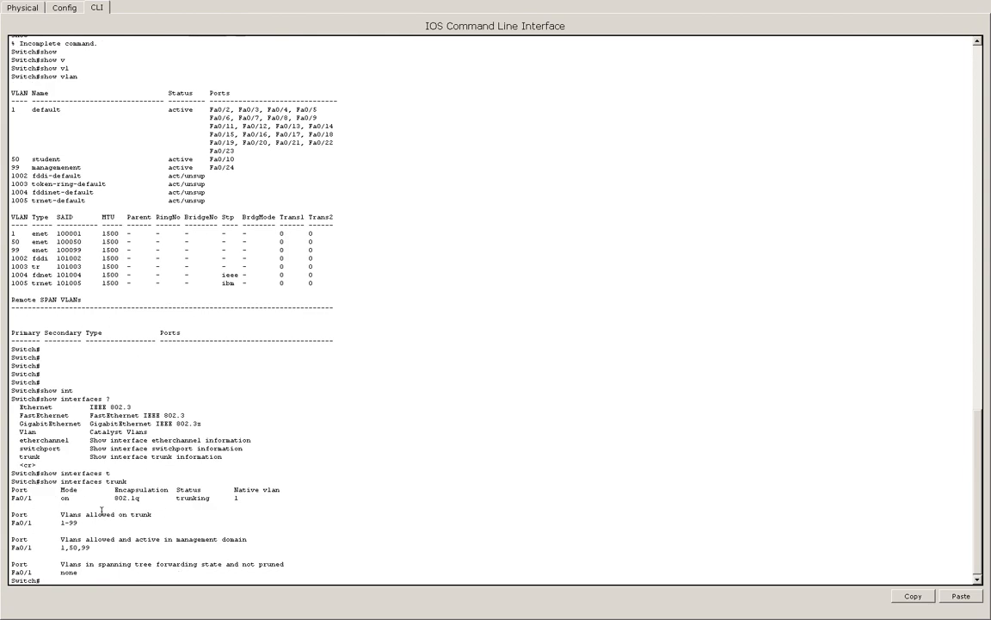
Examine the trunk output for Fa0/1, including its mode, encapsulation, status, allowed VLANs and active VLANs.
{"action": "left_click_drag", "start_coordinate": [12, 498], "coordinate": [32, 498]}
{"action": "double_click", "coordinate": [62, 498]}
{"action": "double_click", "coordinate": [126, 498]}
{"action": "left_click", "coordinate": [174, 499]}
{"action": "left_click_drag", "start_coordinate": [175, 499], "coordinate": [249, 499]}
{"action": "left_click_drag", "start_coordinate": [119, 515], "coordinate": [164, 515]}
{"action": "left_click_drag", "start_coordinate": [60, 522], "coordinate": [84, 515]}
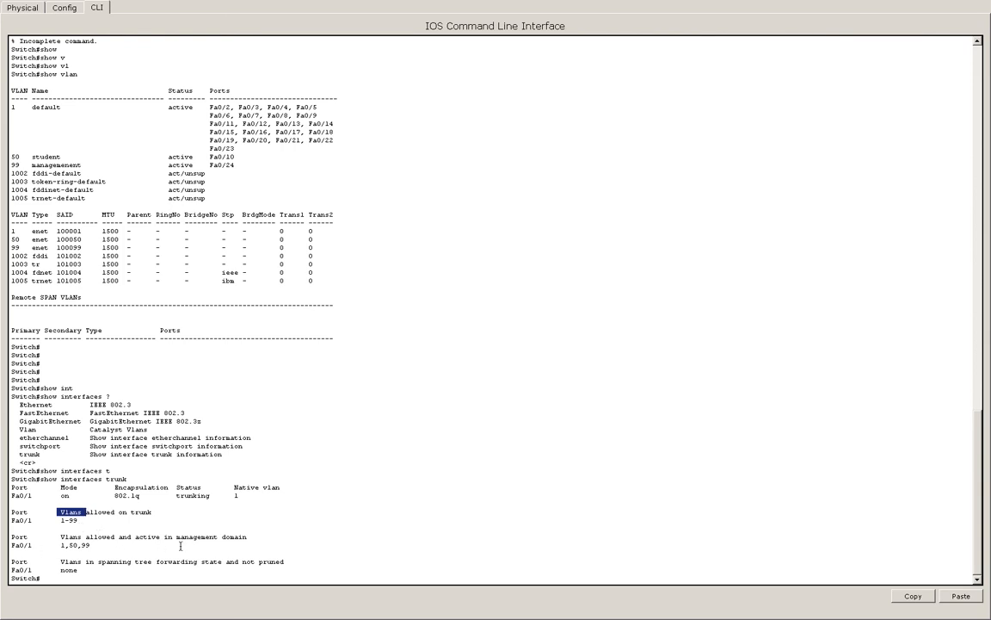
{"action": "left_click_drag", "start_coordinate": [60, 545], "coordinate": [69, 545]}
Switch to the VLAN course document in Microsoft Word and read the question about frame VLAN membership and the trunk definition.
{"action": "mouse_move", "coordinate": [376, 616]}
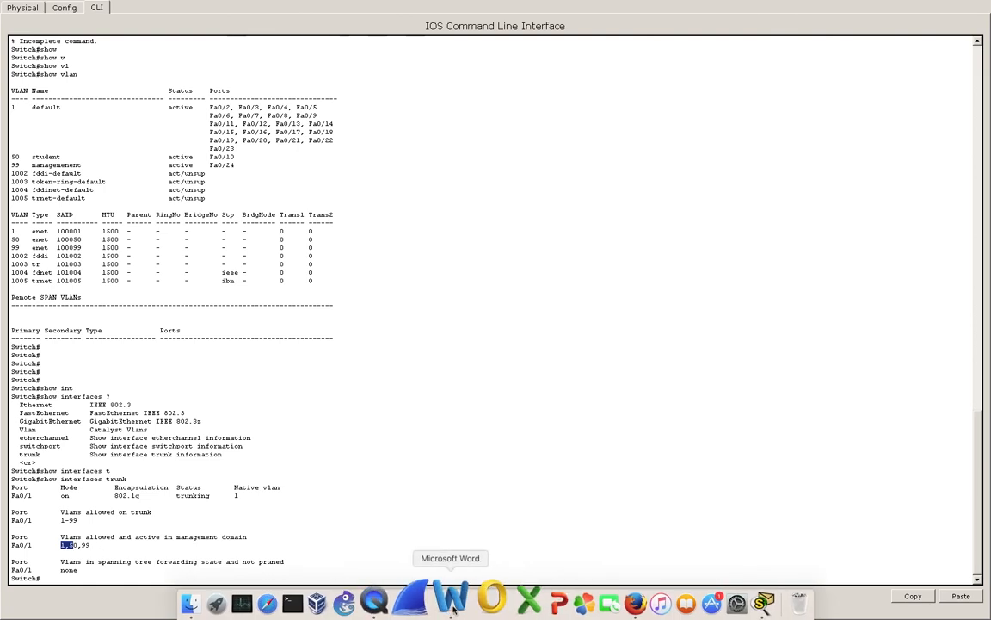
{"action": "left_click", "coordinate": [453, 602]}
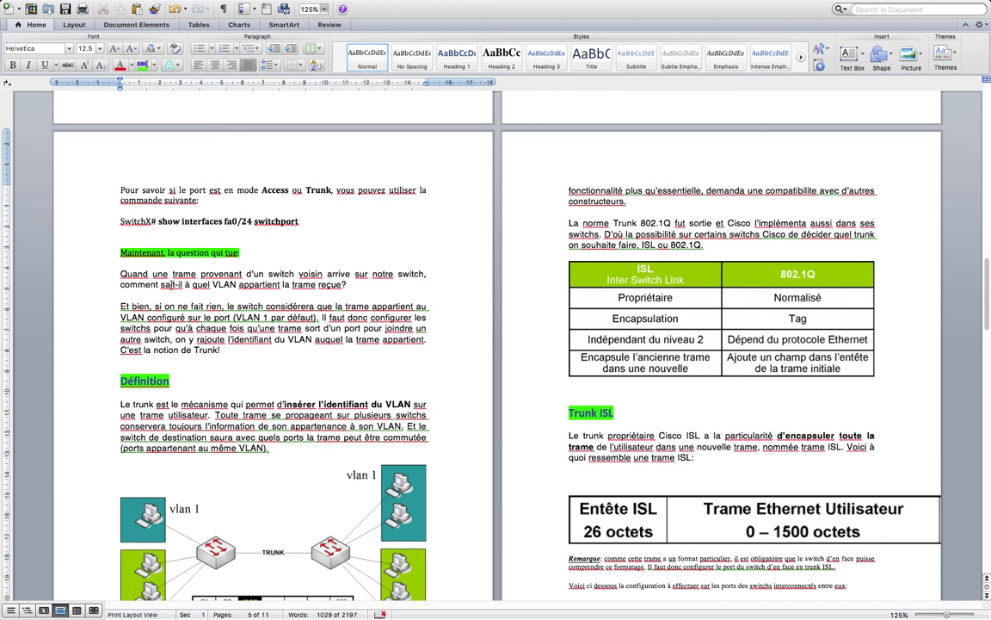
{"action": "left_click_drag", "start_coordinate": [121, 285], "coordinate": [353, 292]}
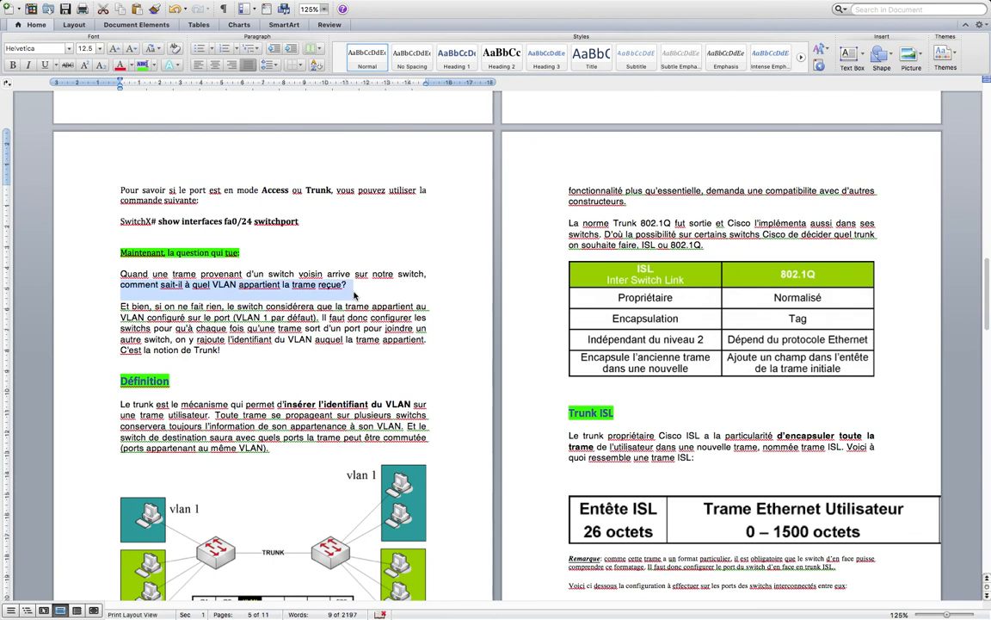
{"action": "left_click", "coordinate": [285, 348]}
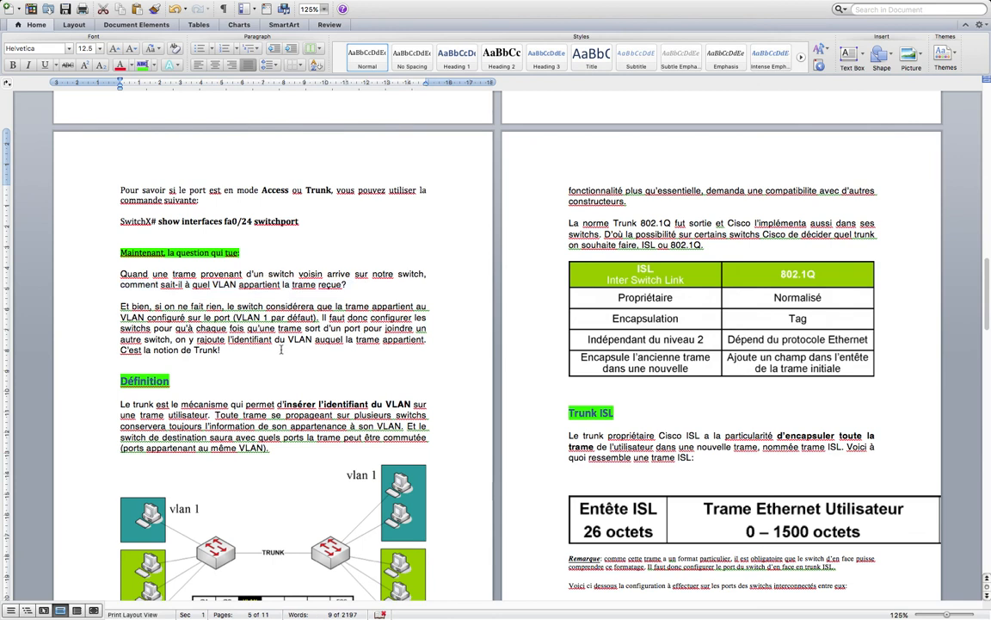
{"action": "left_click_drag", "start_coordinate": [180, 350], "coordinate": [232, 360]}
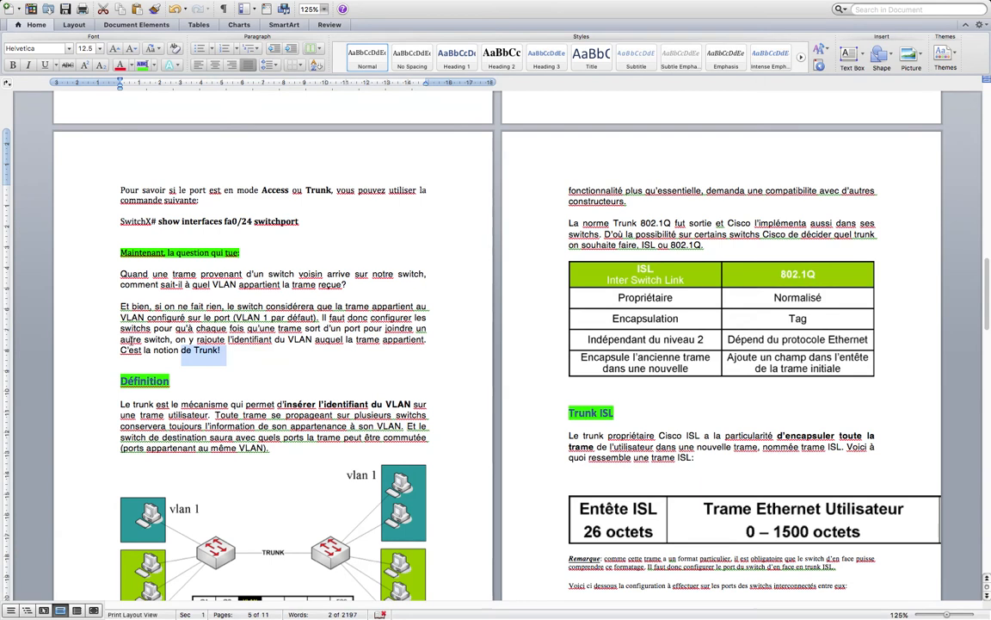
{"action": "scroll", "coordinate": [128, 340], "scroll_direction": "down", "scroll_amount": 5}
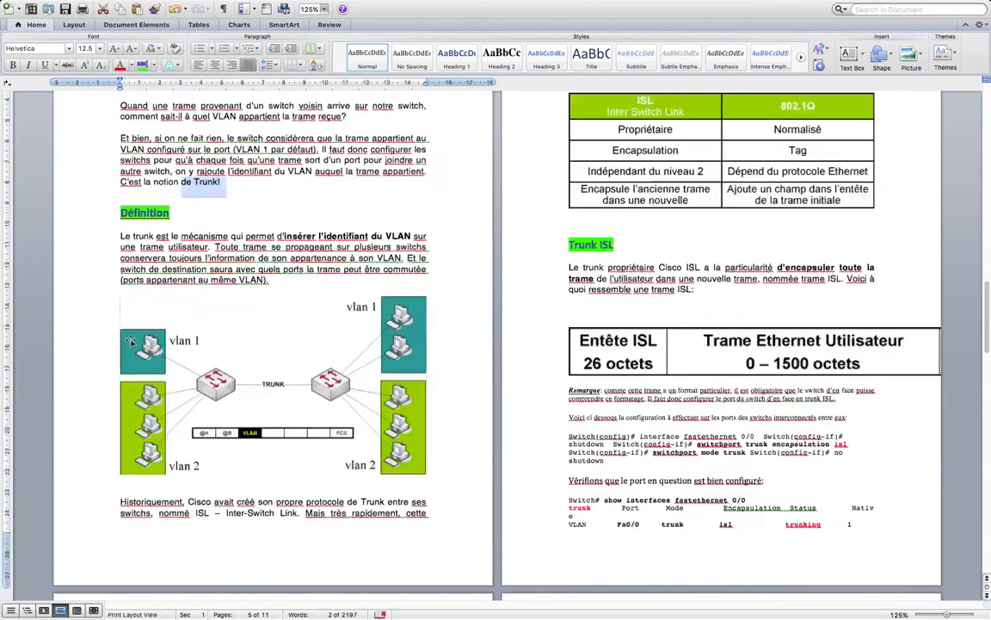
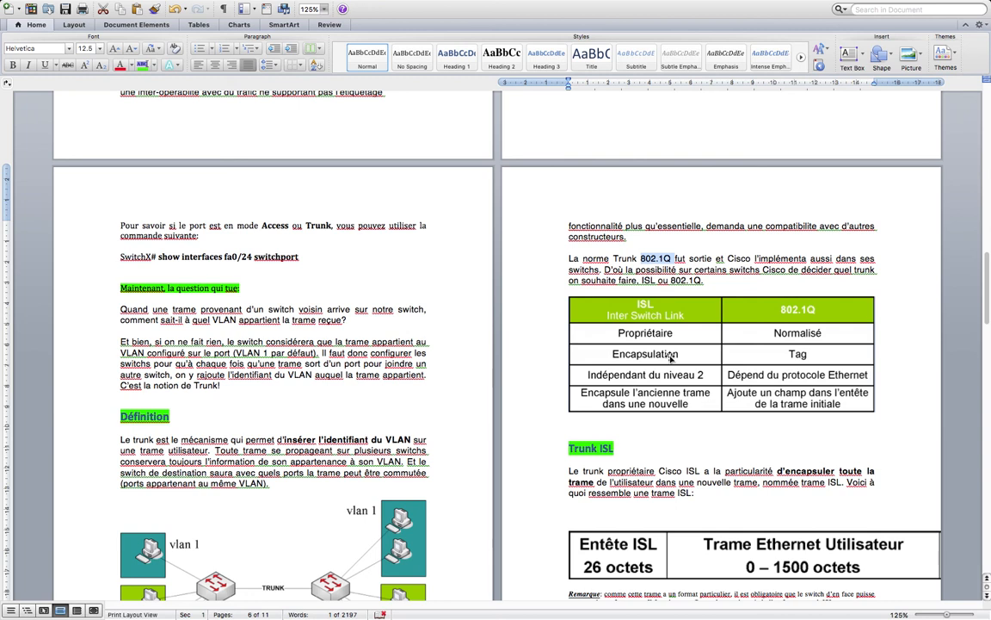
Review the document's comparison of ISL and 802.1Q, the ISL trunk configuration and the 802.1Q tag sections.
{"action": "scroll", "coordinate": [671, 358], "scroll_direction": "down", "scroll_amount": 1}
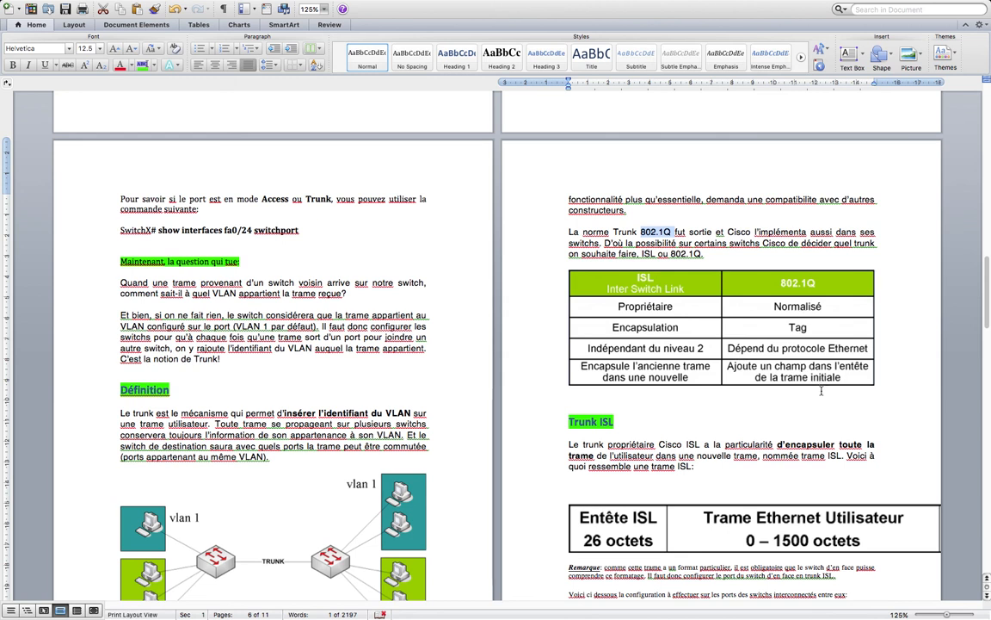
{"action": "scroll", "coordinate": [821, 391], "scroll_direction": "down", "scroll_amount": 10}
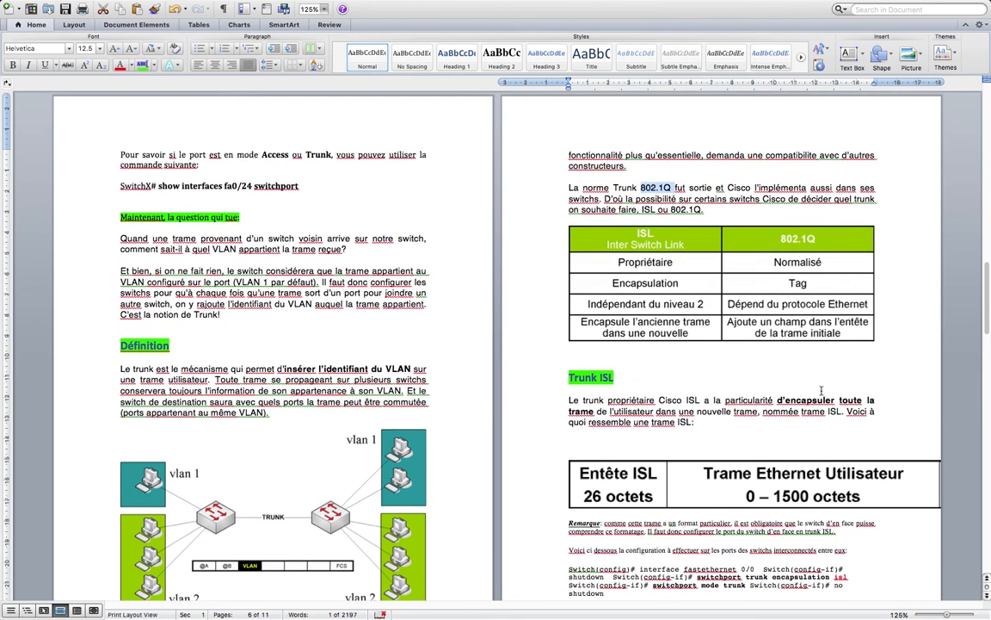
{"action": "scroll", "coordinate": [821, 391], "scroll_direction": "down", "scroll_amount": 20}
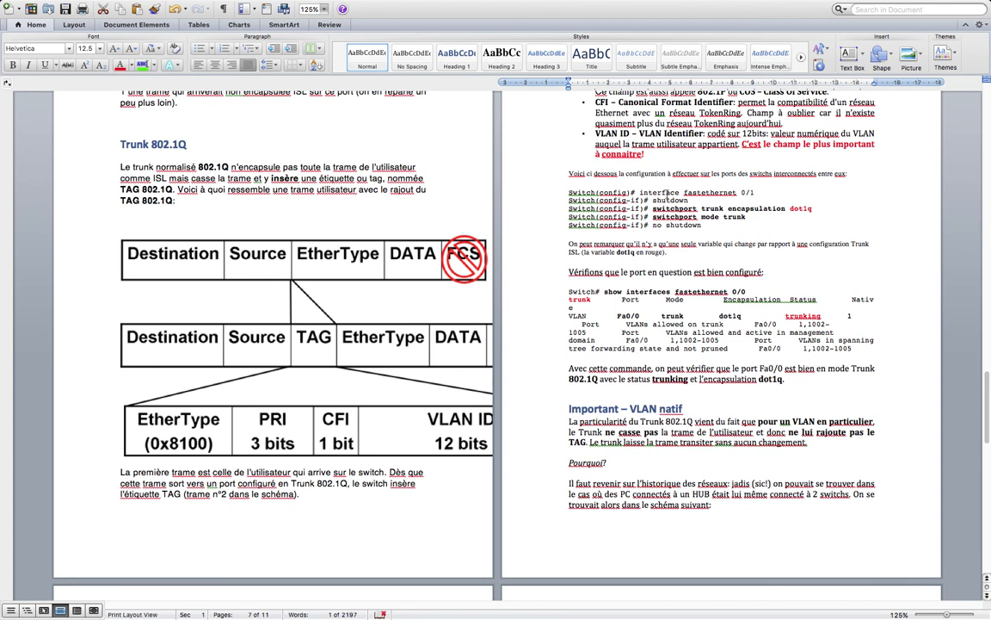
{"action": "scroll", "coordinate": [668, 193], "scroll_direction": "up", "scroll_amount": 10}
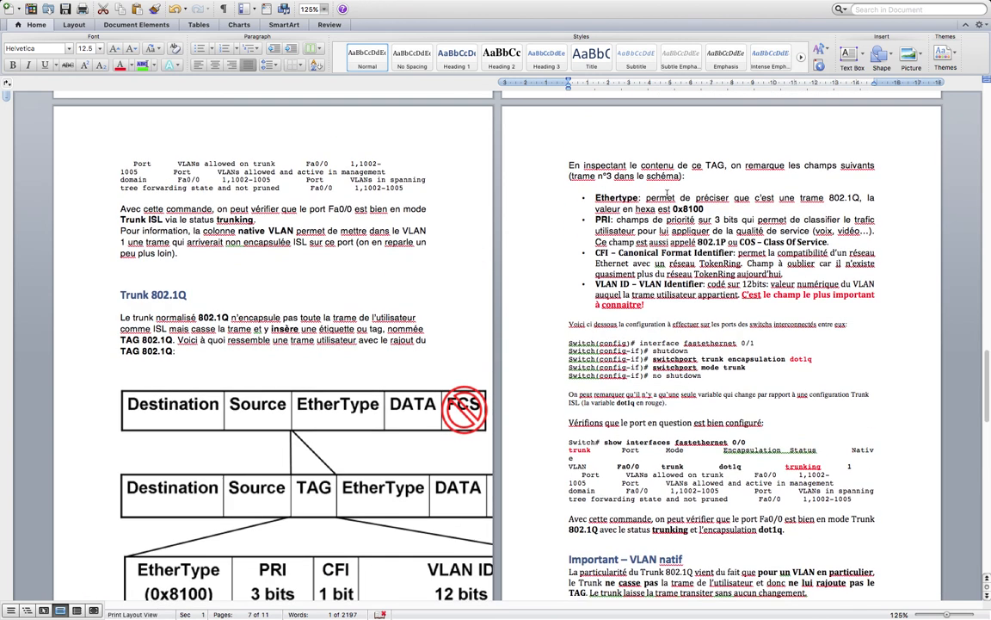
{"action": "scroll", "coordinate": [671, 199], "scroll_direction": "up", "scroll_amount": 3}
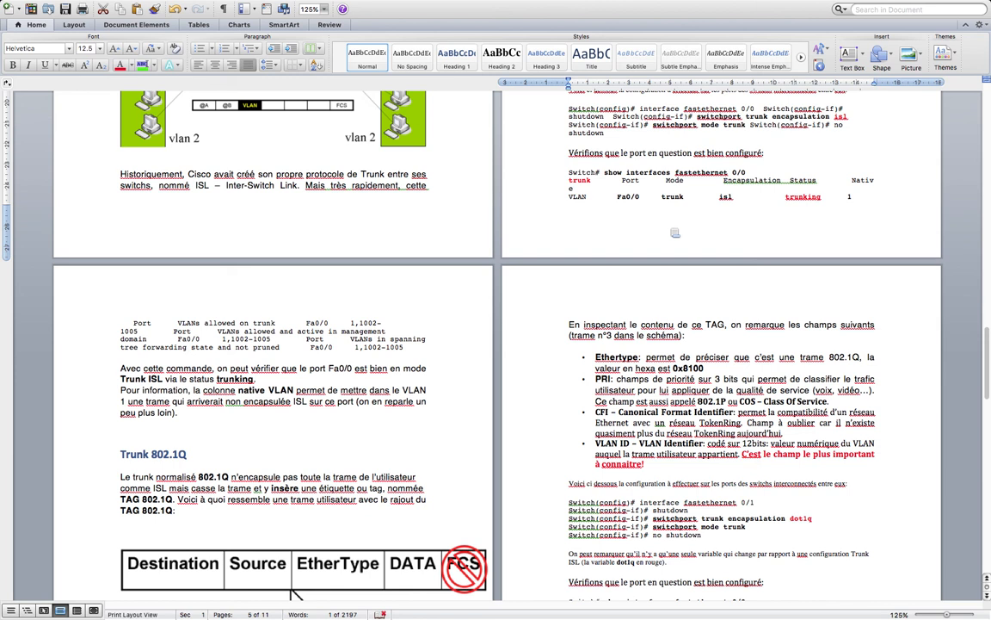
{"action": "scroll", "coordinate": [671, 231], "scroll_direction": "up", "scroll_amount": 5}
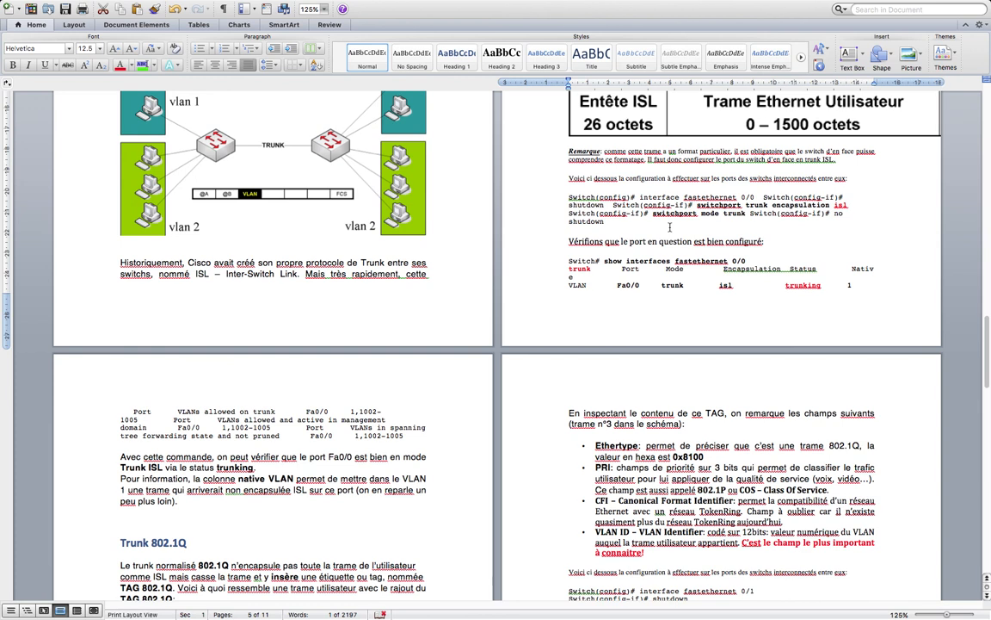
{"action": "scroll", "coordinate": [669, 228], "scroll_direction": "down", "scroll_amount": 2}
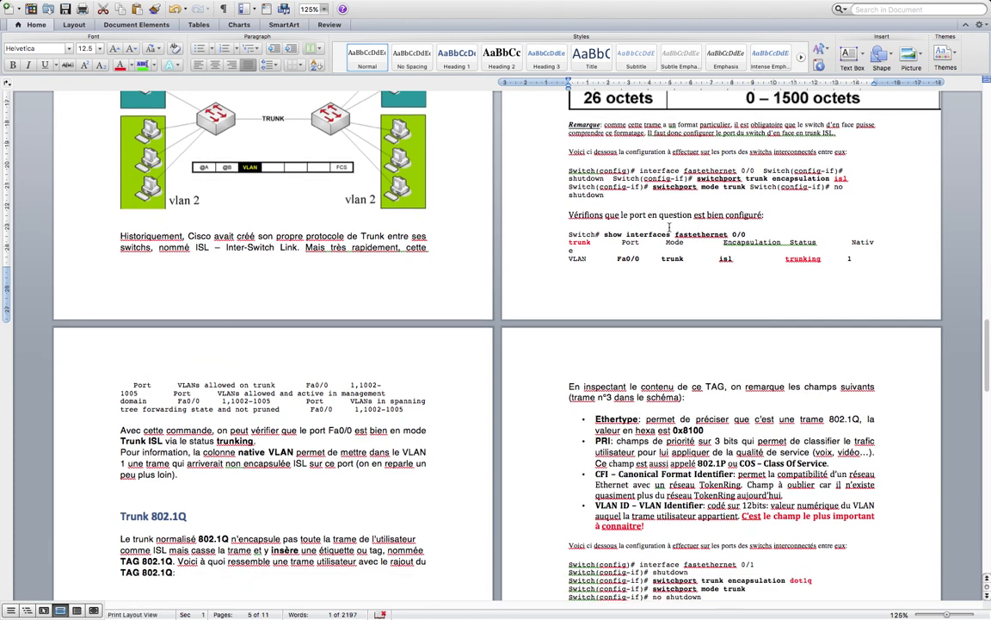
{"action": "scroll", "coordinate": [669, 228], "scroll_direction": "down", "scroll_amount": 8}
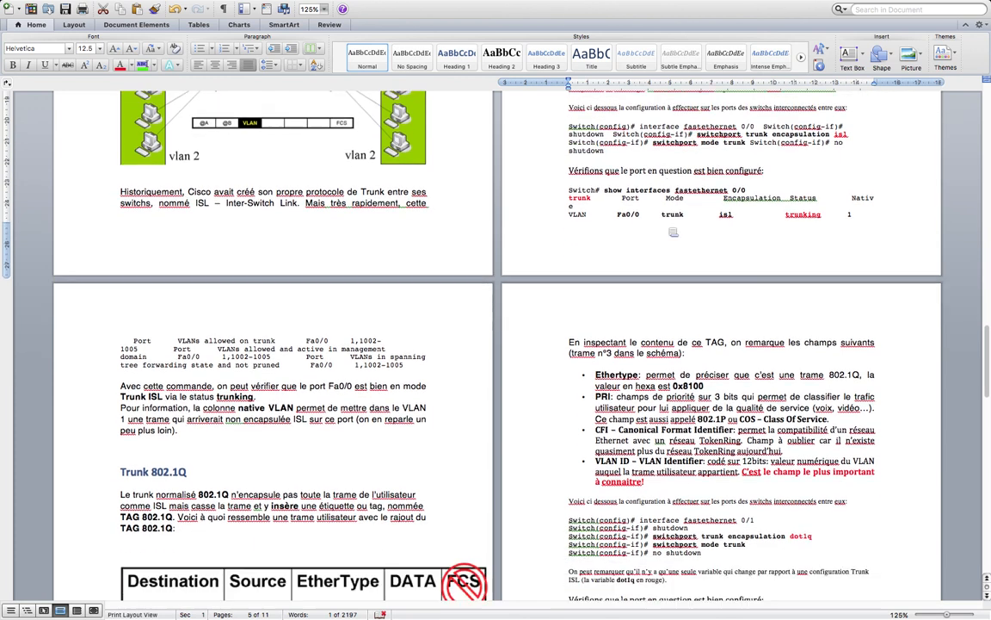
{"action": "scroll", "coordinate": [674, 232], "scroll_direction": "down", "scroll_amount": 8}
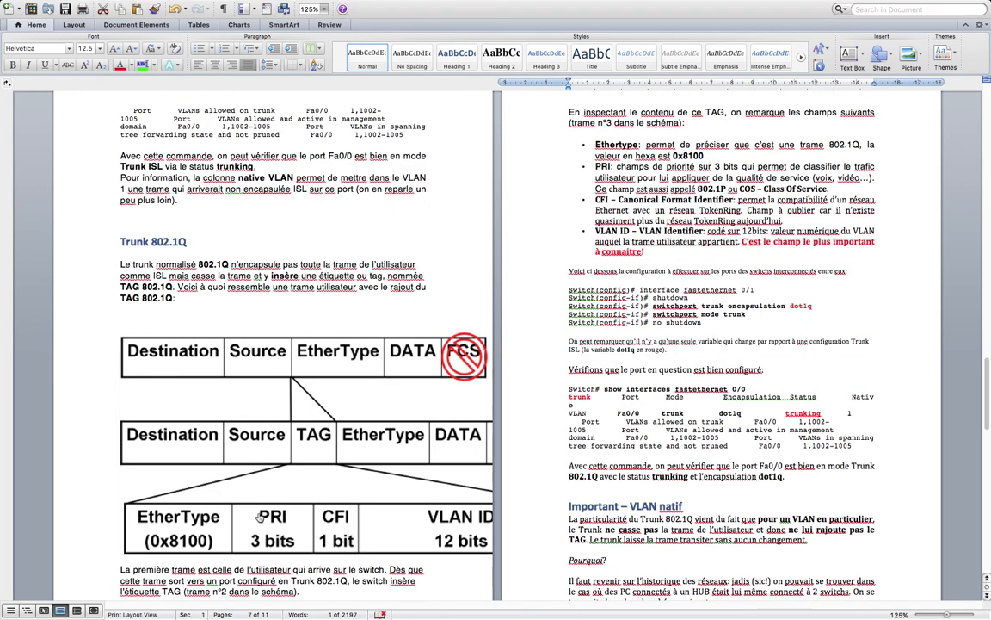
Switch back to Switch2's CLI in Packet Tracer and check the encapsulation used by the Fa0/1 trunk.
{"action": "mouse_move", "coordinate": [676, 613]}
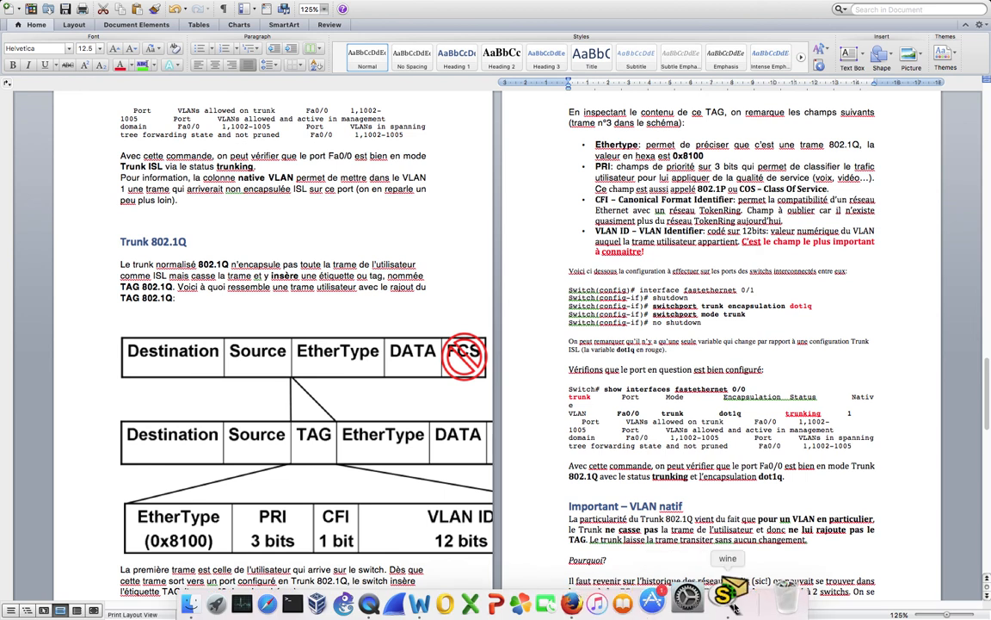
{"action": "left_click", "coordinate": [732, 607]}
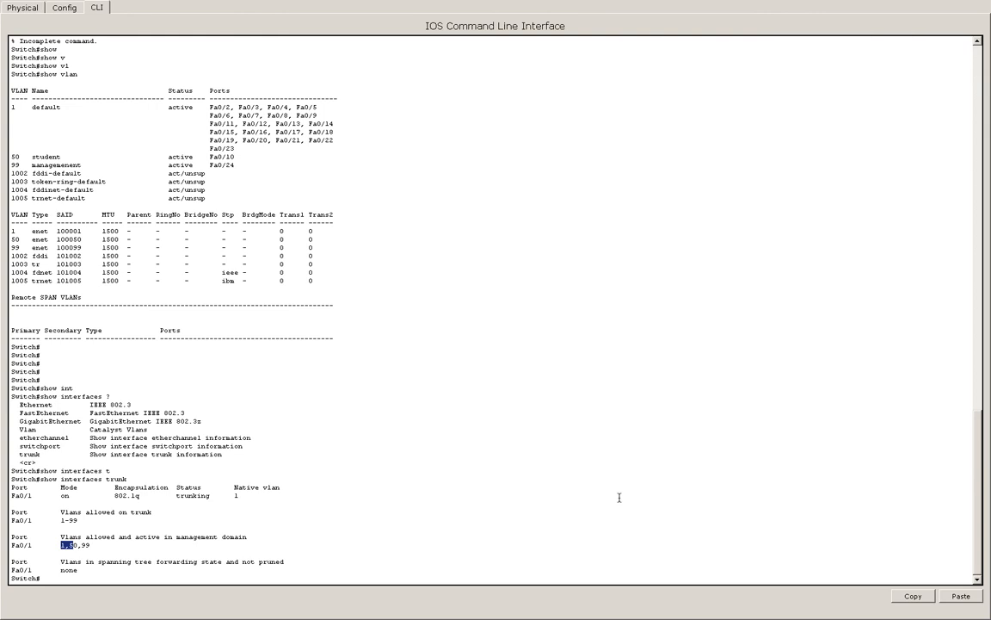
{"action": "left_click_drag", "start_coordinate": [111, 496], "coordinate": [153, 501]}
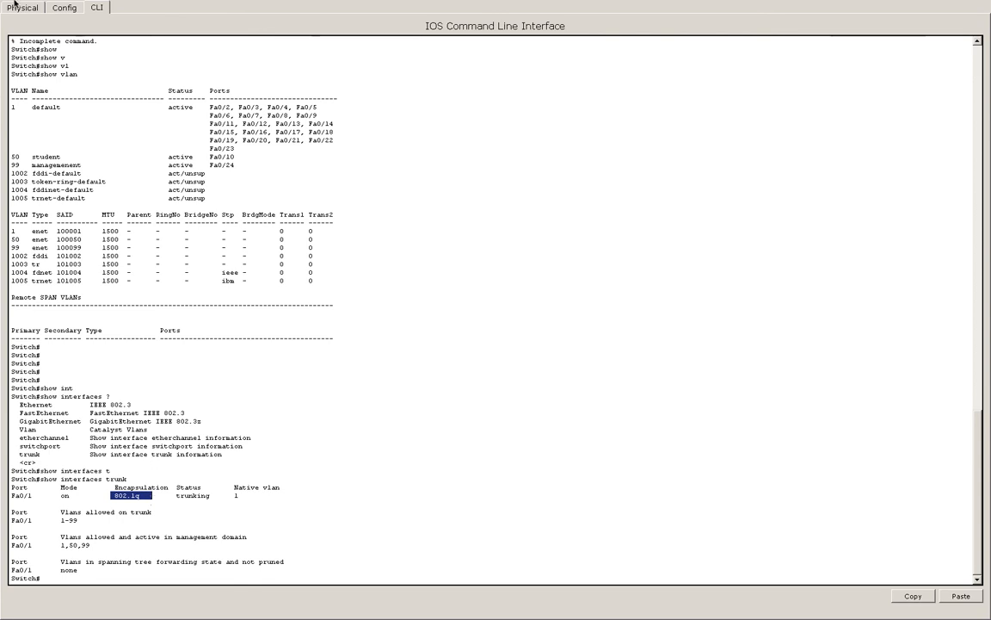
Close Switch2's window and open the Command Prompt on the PC 192.168.50.102.
{"action": "mouse_move", "coordinate": [15, 6]}
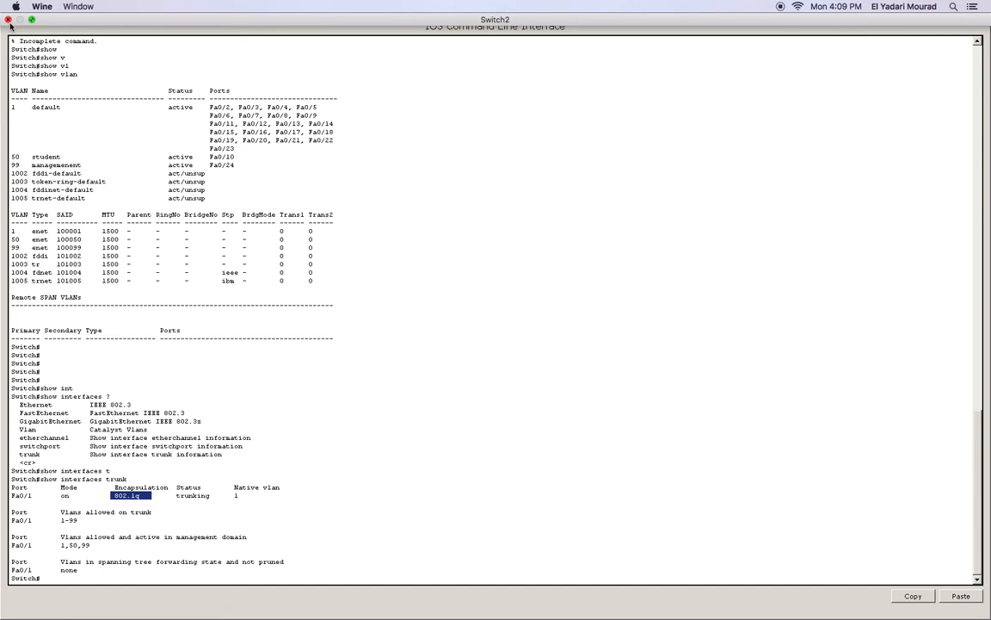
{"action": "left_click", "coordinate": [9, 21]}
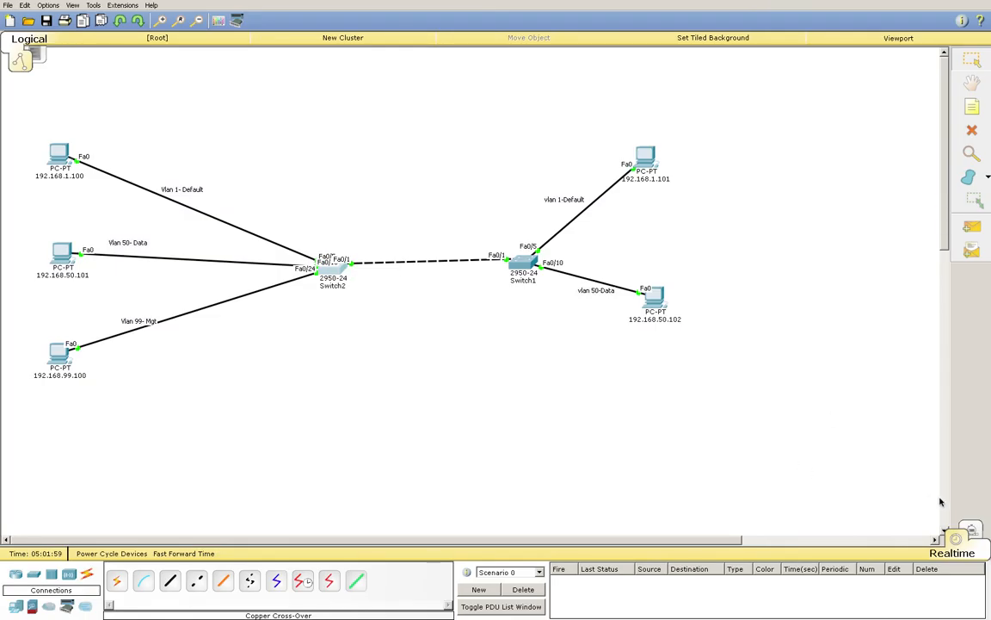
{"action": "left_click", "coordinate": [655, 297]}
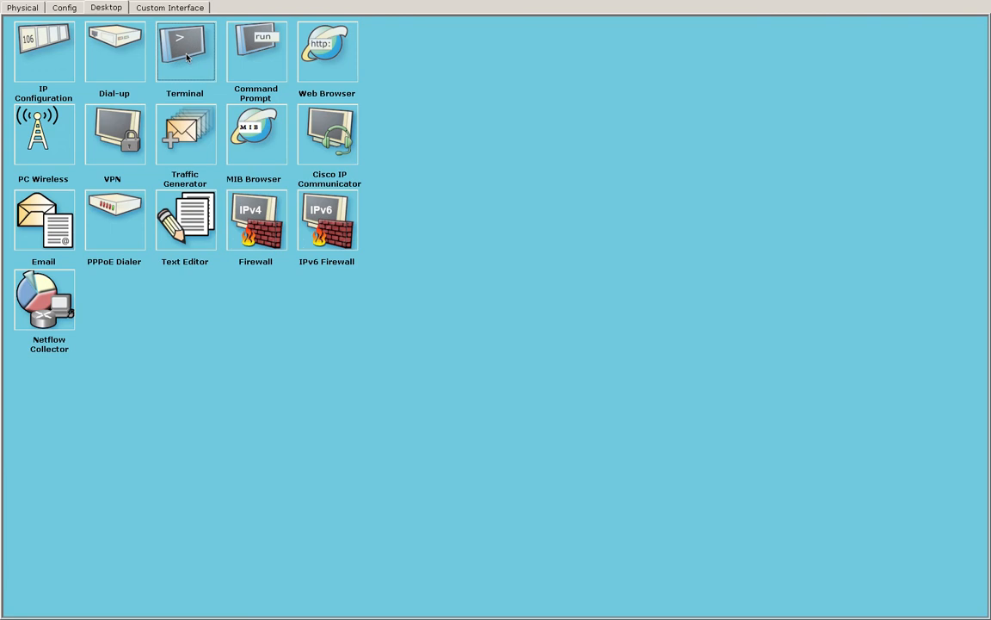
{"action": "left_click", "coordinate": [270, 50]}
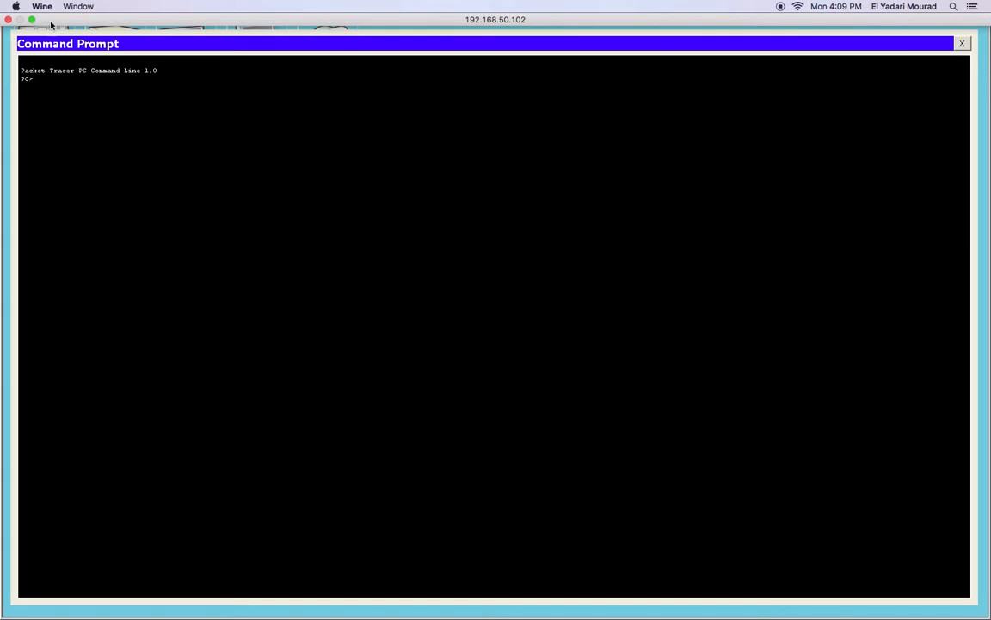
Take the PC's Command Prompt window and the topology window out of full screen and arrange them so both are accessible.
{"action": "left_click", "coordinate": [30, 19]}
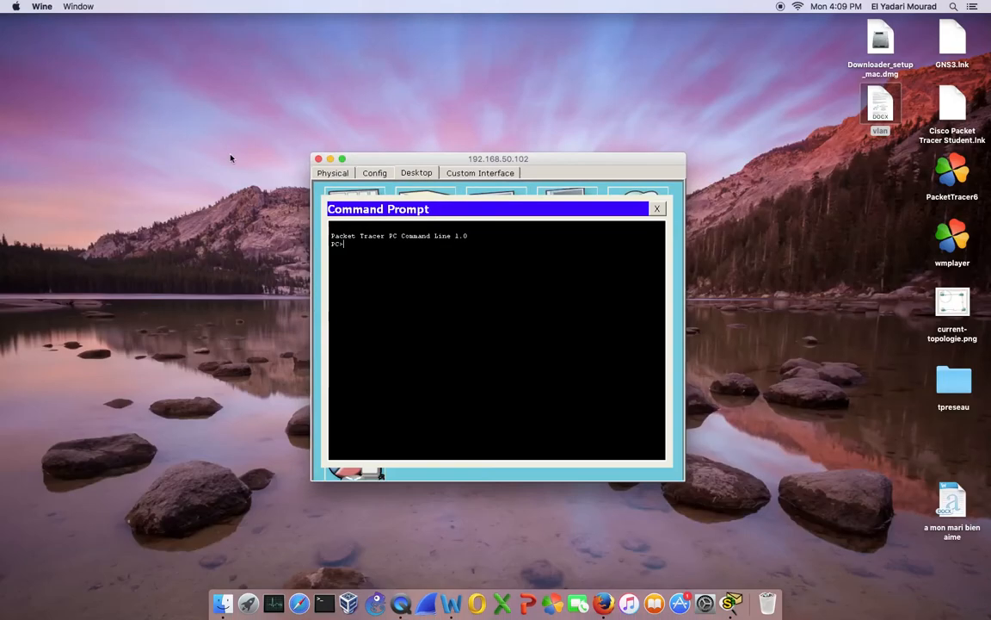
{"action": "left_click_drag", "start_coordinate": [443, 159], "coordinate": [320, 147]}
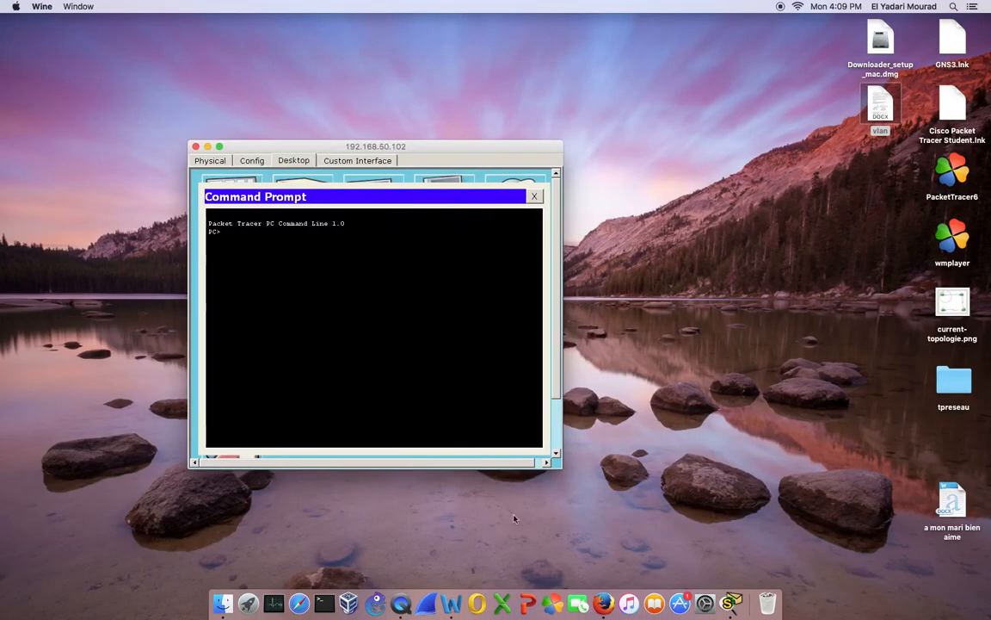
{"action": "left_click", "coordinate": [732, 602]}
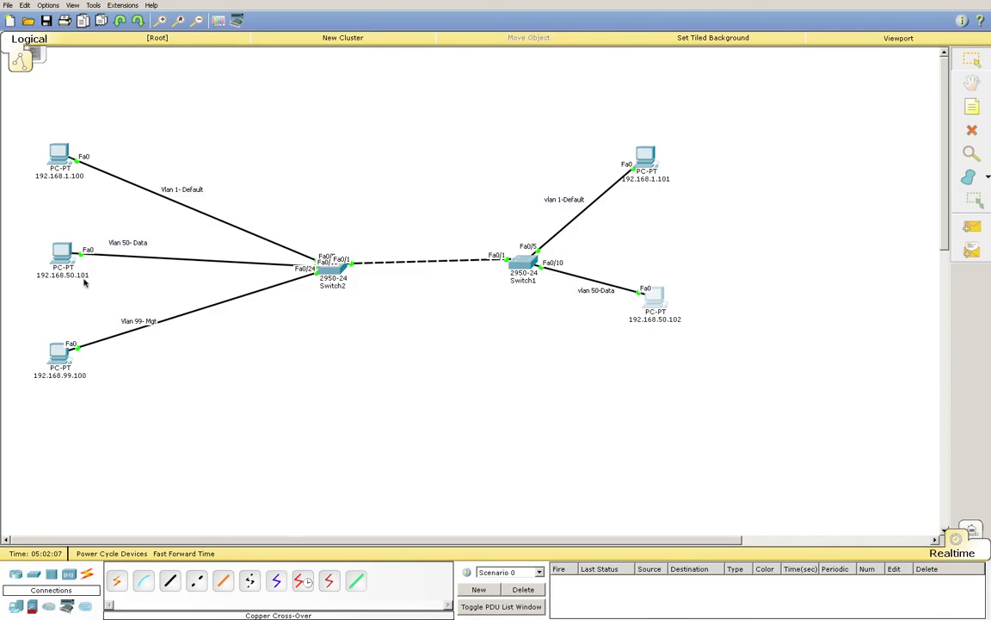
{"action": "left_click", "coordinate": [31, 19]}
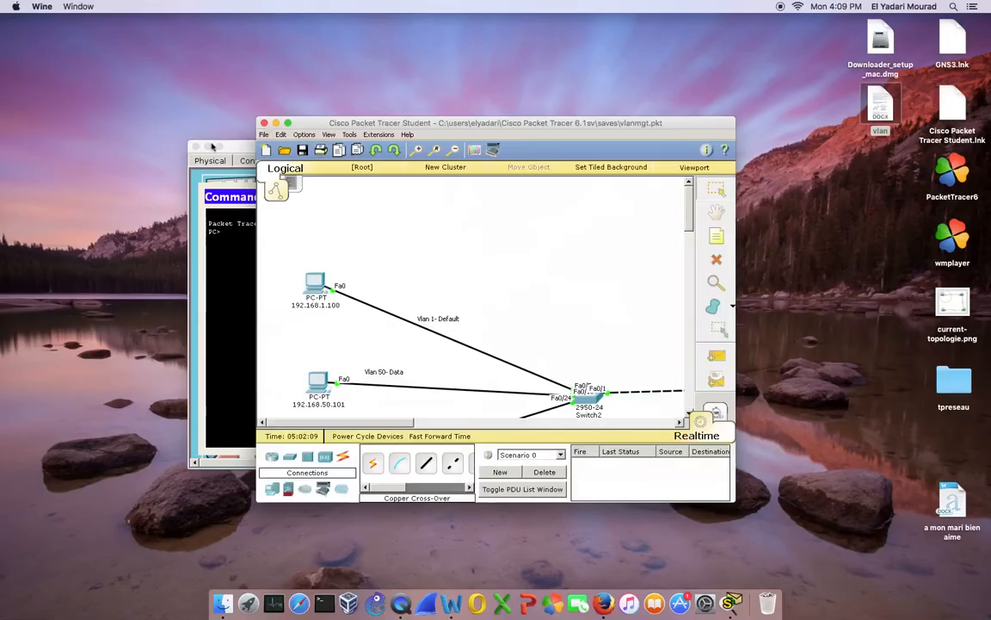
{"action": "left_click_drag", "start_coordinate": [253, 146], "coordinate": [491, 267]}
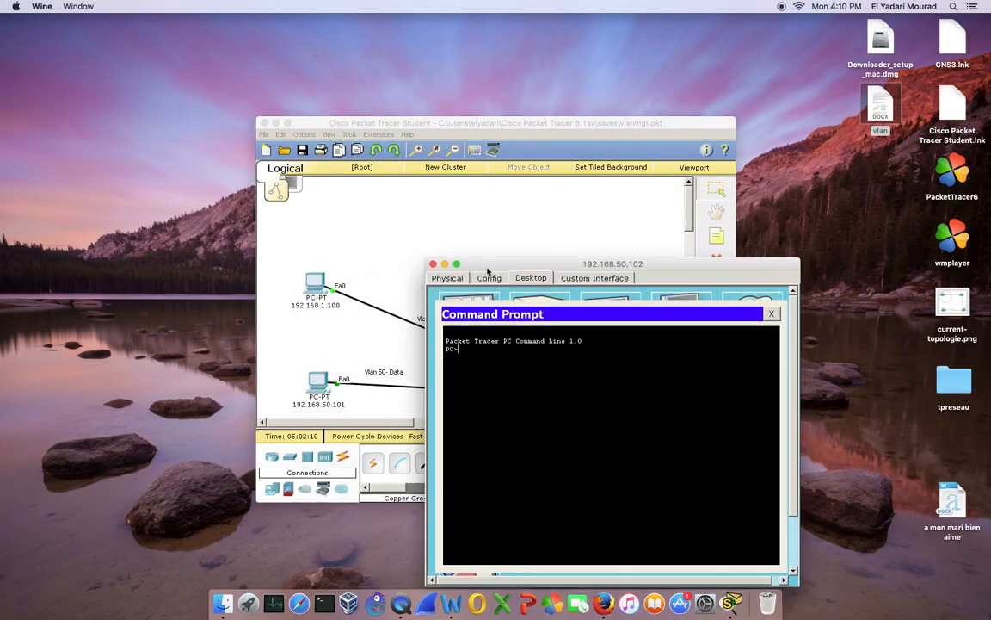
{"action": "left_click_drag", "start_coordinate": [449, 121], "coordinate": [261, 97]}
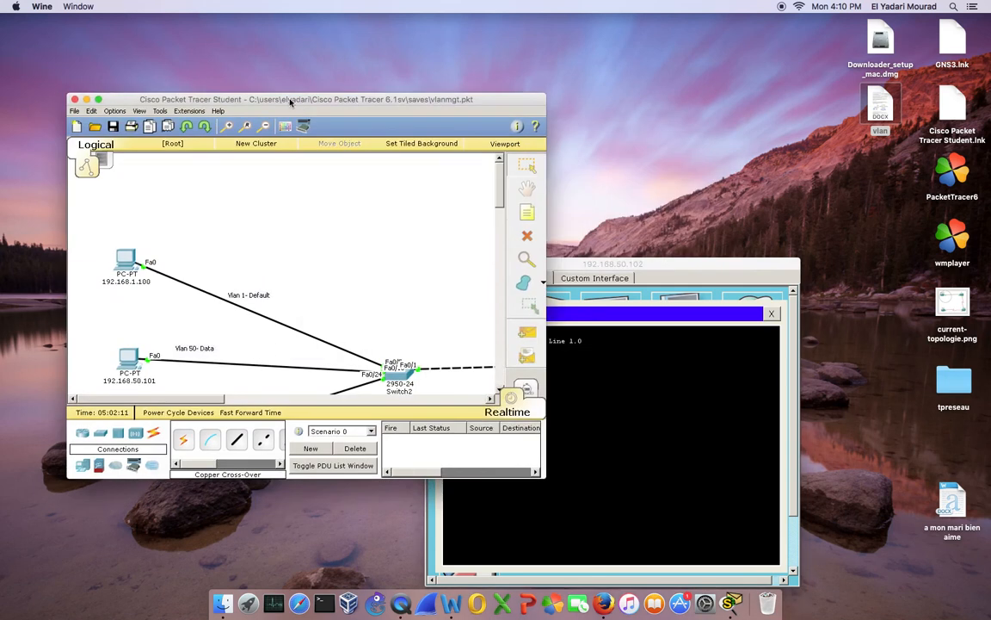
Ping 192.168.50.101 from the PC 192.168.50.102, and move its window clear of the topology.
{"action": "left_click", "coordinate": [698, 267]}
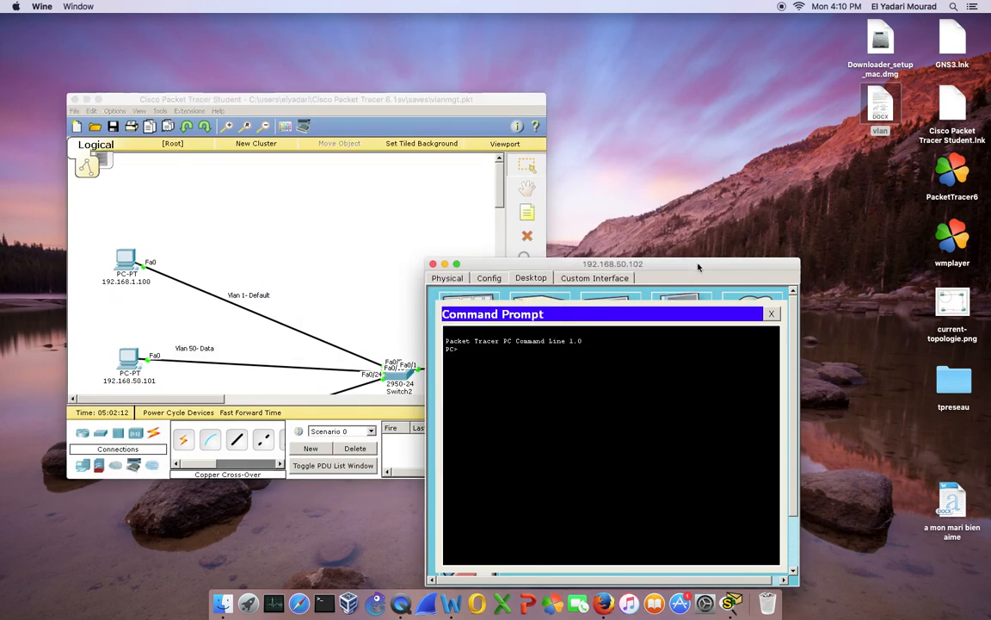
{"action": "type", "text": "ping 192.168.50.101"}
{"action": "key", "text": "Return"}
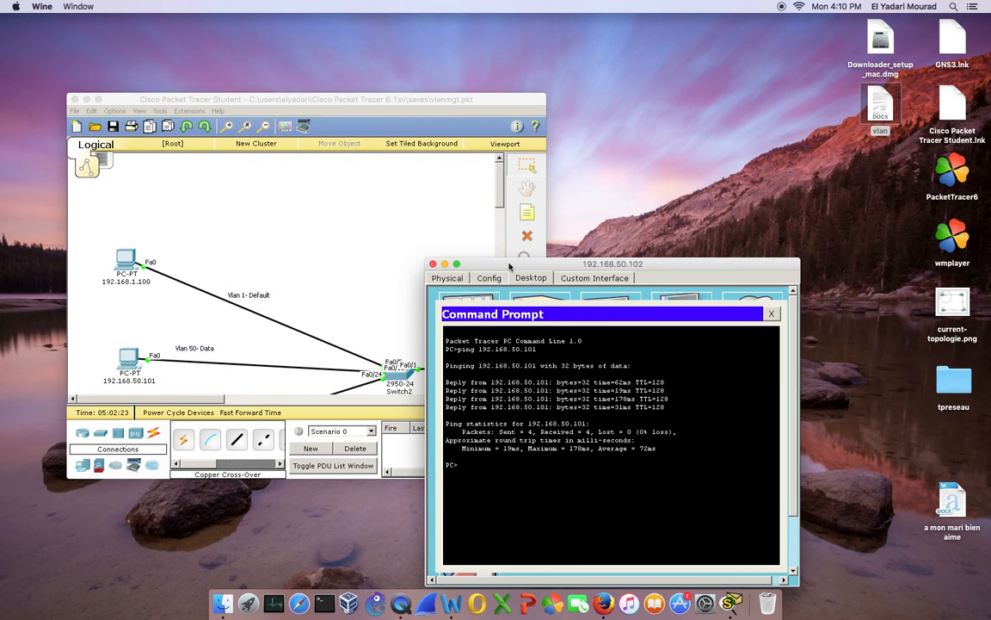
{"action": "left_click_drag", "start_coordinate": [508, 264], "coordinate": [685, 224]}
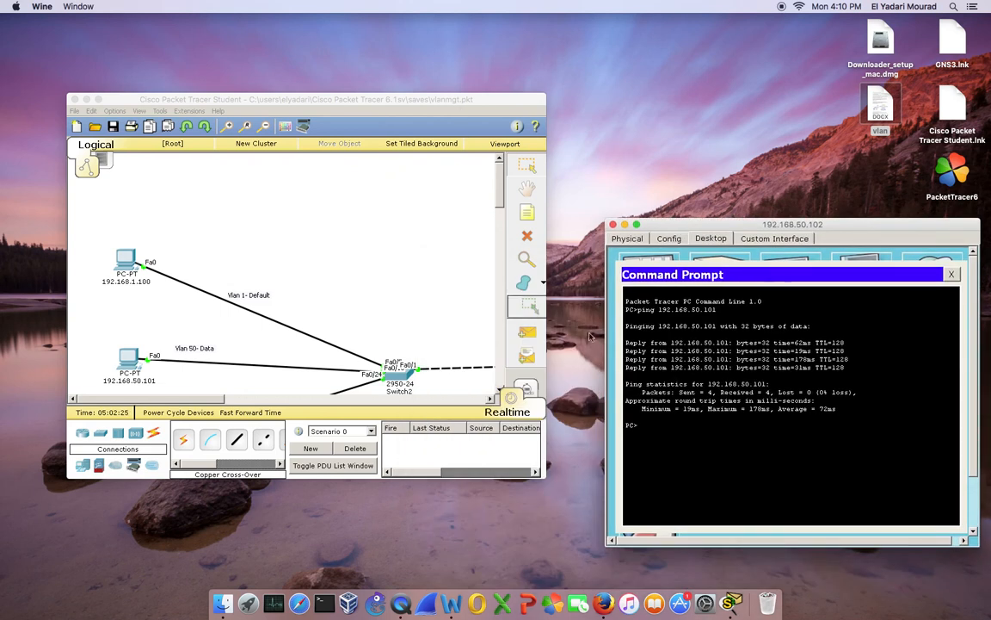
Open the Command Prompt on the PC 192.168.1.101 and move its window clear of that part of the topology.
{"action": "left_click_drag", "start_coordinate": [375, 99], "coordinate": [372, 78]}
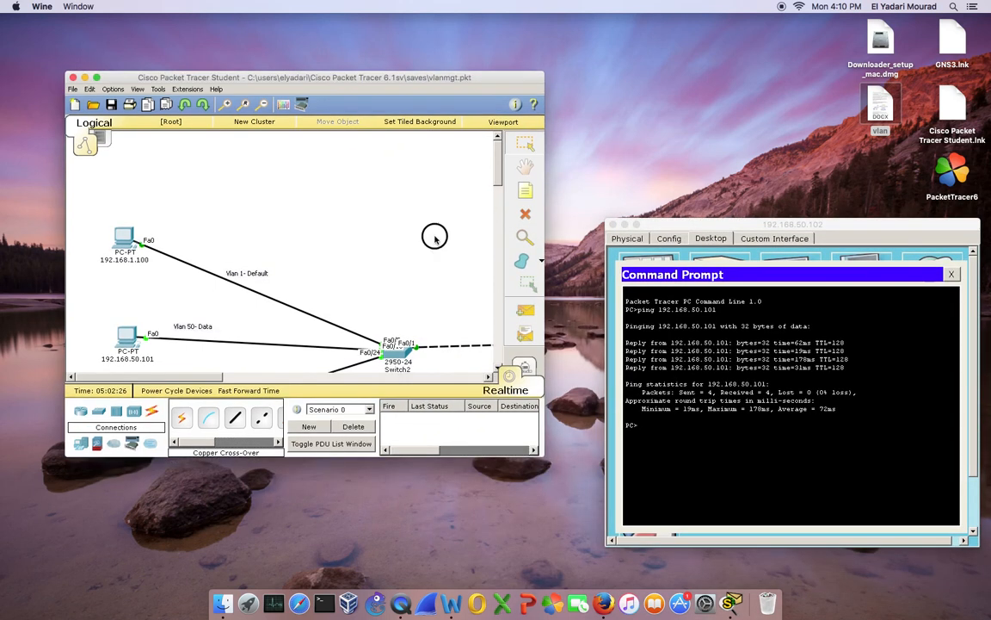
{"action": "left_click", "coordinate": [489, 377]}
{"action": "left_click", "coordinate": [488, 377]}
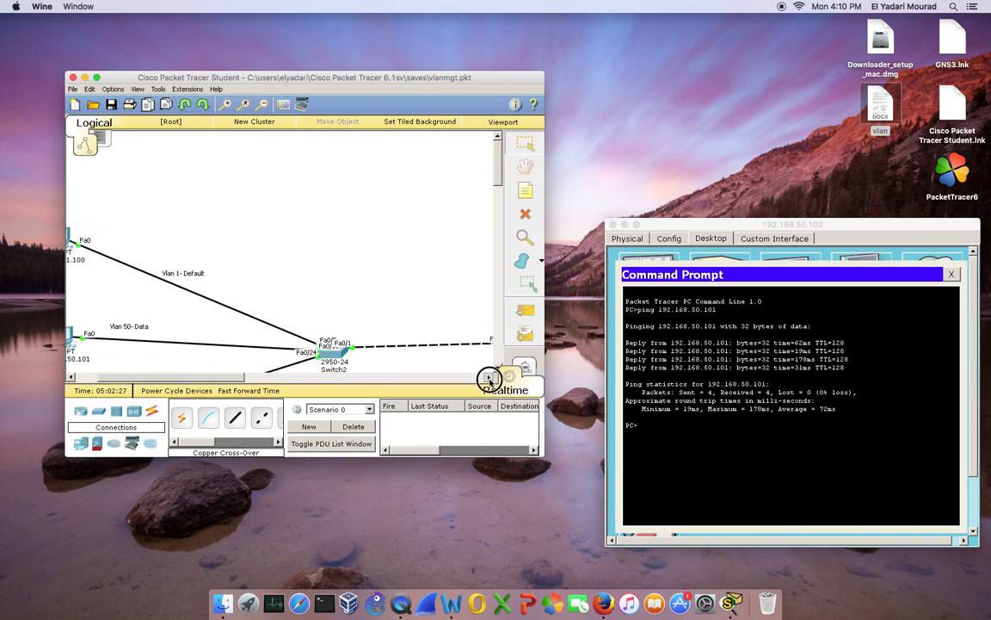
{"action": "left_click", "coordinate": [489, 377]}
{"action": "left_click", "coordinate": [489, 377]}
{"action": "left_click", "coordinate": [489, 376]}
{"action": "left_click", "coordinate": [489, 377]}
{"action": "left_click", "coordinate": [489, 377]}
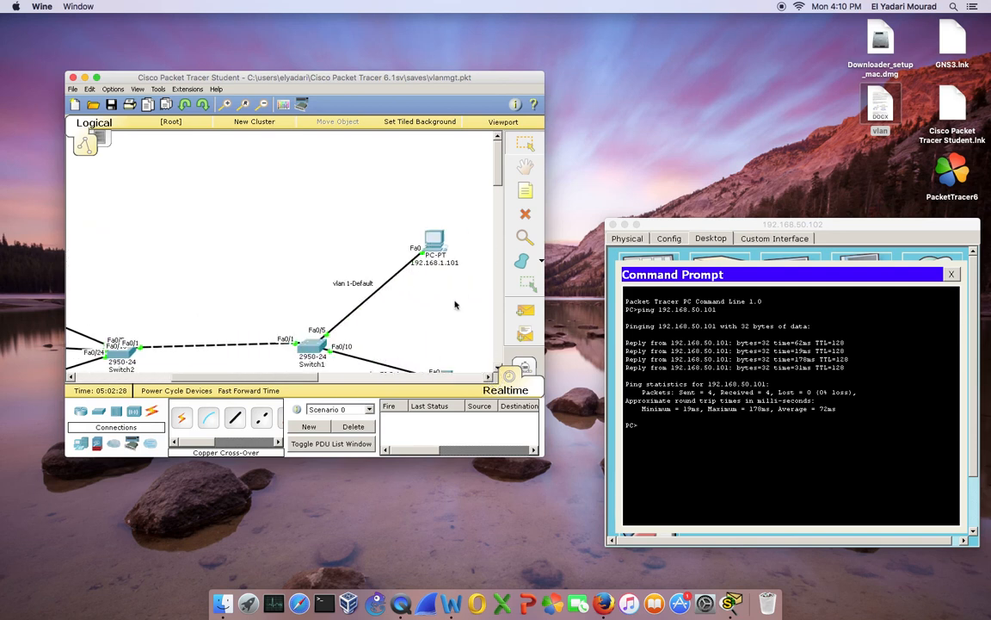
{"action": "left_click", "coordinate": [436, 238]}
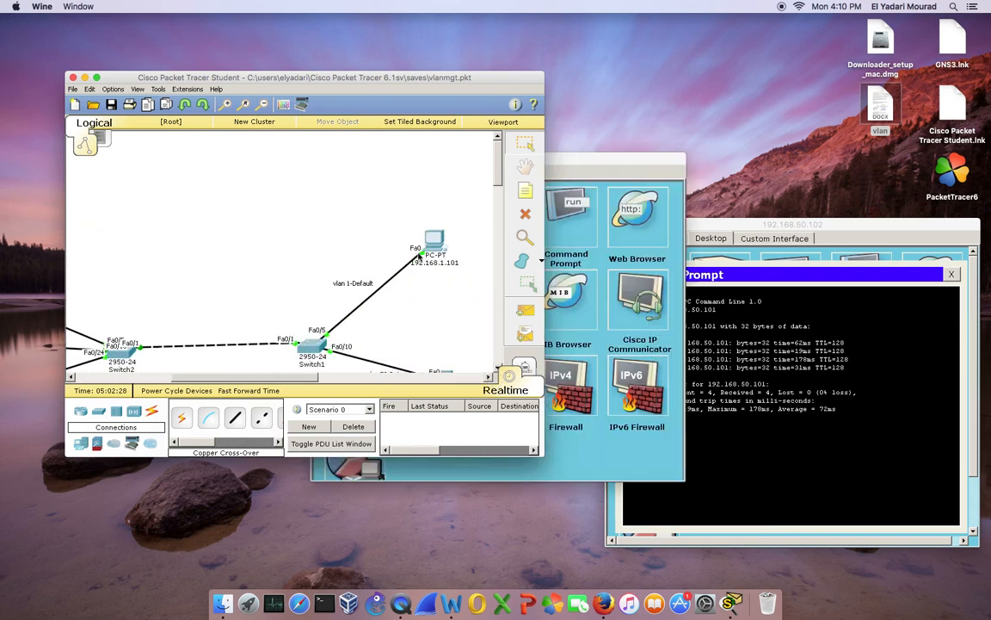
{"action": "left_click", "coordinate": [556, 159]}
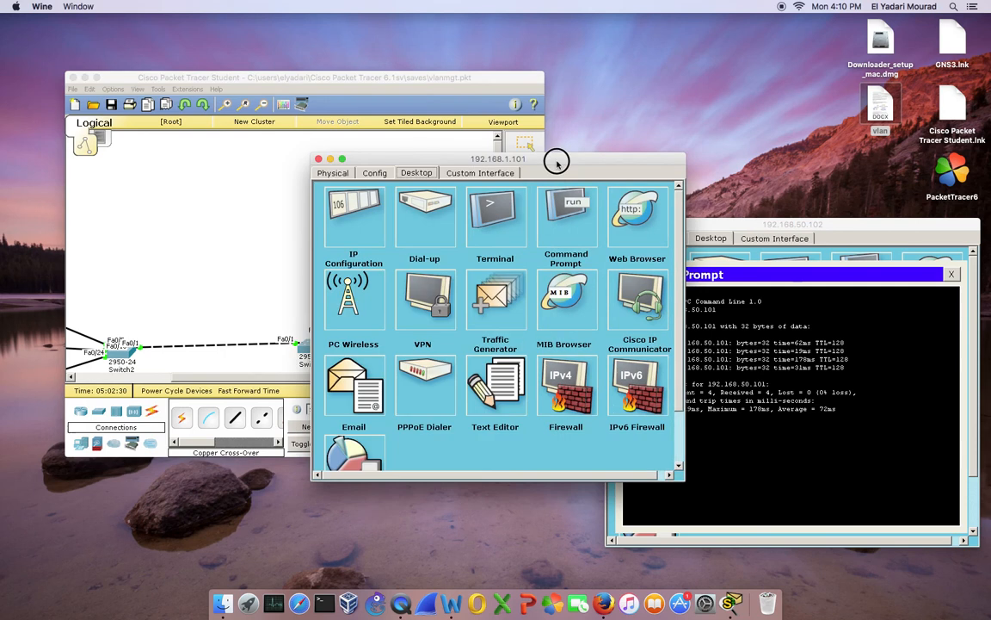
{"action": "left_click_drag", "start_coordinate": [556, 159], "coordinate": [717, 333]}
{"action": "left_click", "coordinate": [726, 391]}
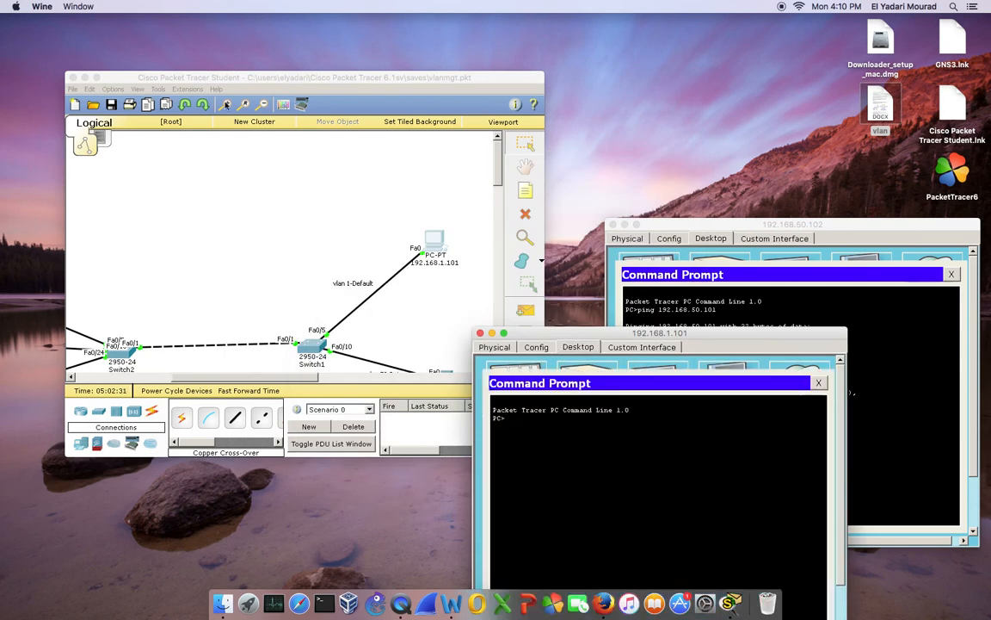
Ping the VLAN 1 PC 192.168.1.100 from the PC 192.168.1.101, and minimize the pinging PC's window.
{"action": "left_click", "coordinate": [165, 74]}
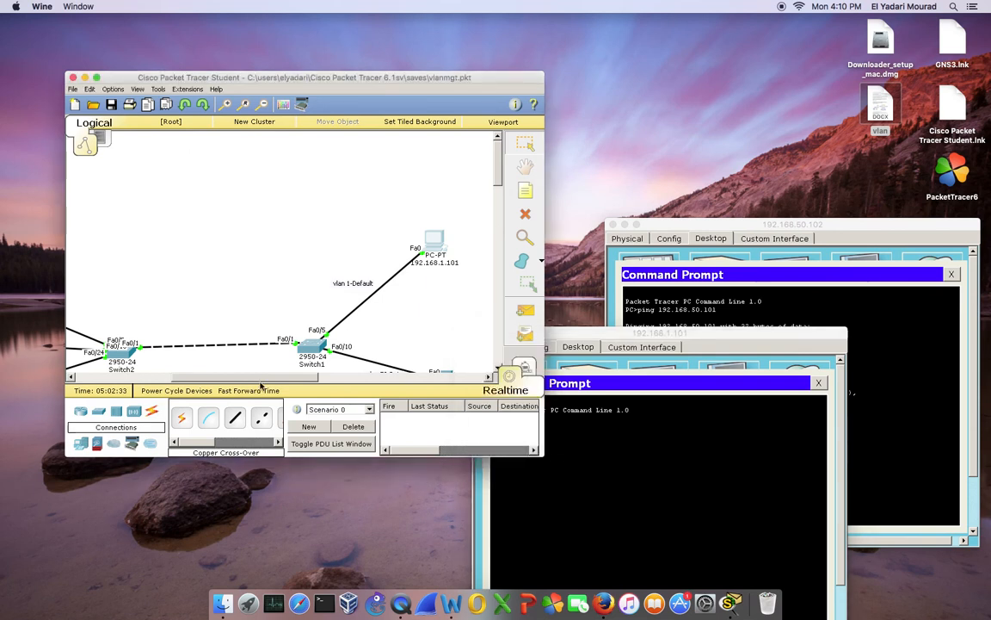
{"action": "left_click", "coordinate": [224, 377]}
{"action": "left_click_drag", "start_coordinate": [203, 378], "coordinate": [131, 383]}
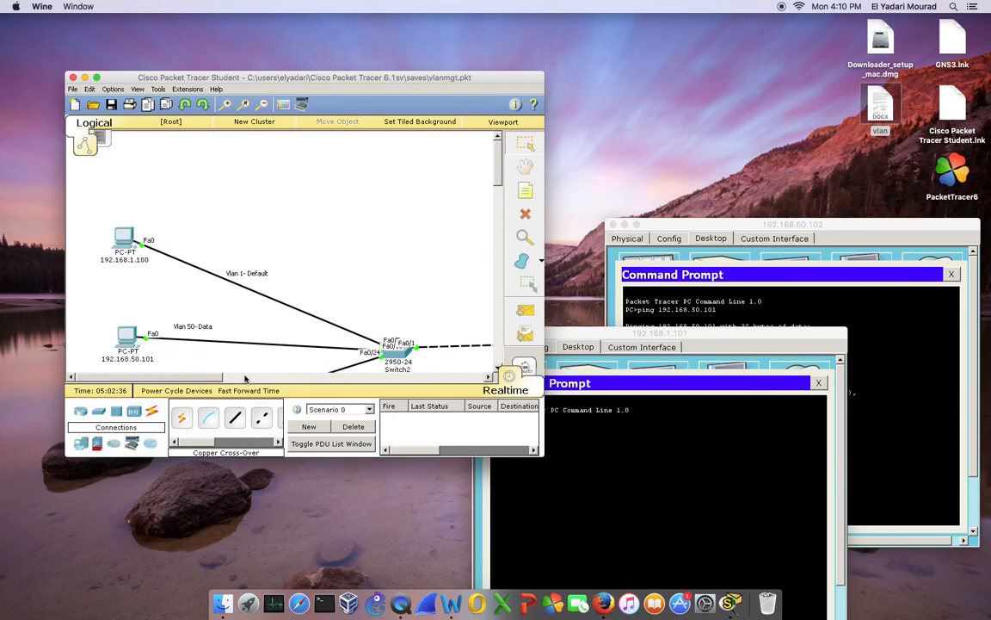
{"action": "left_click", "coordinate": [605, 332]}
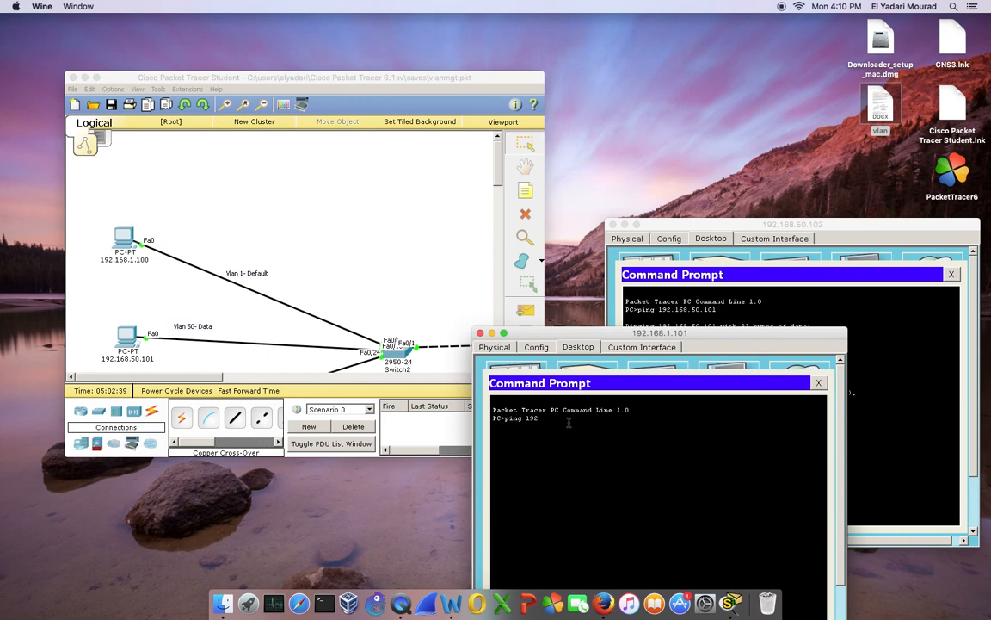
{"action": "type", "text": "ping 192.168.1.100"}
{"action": "key", "text": "Return"}
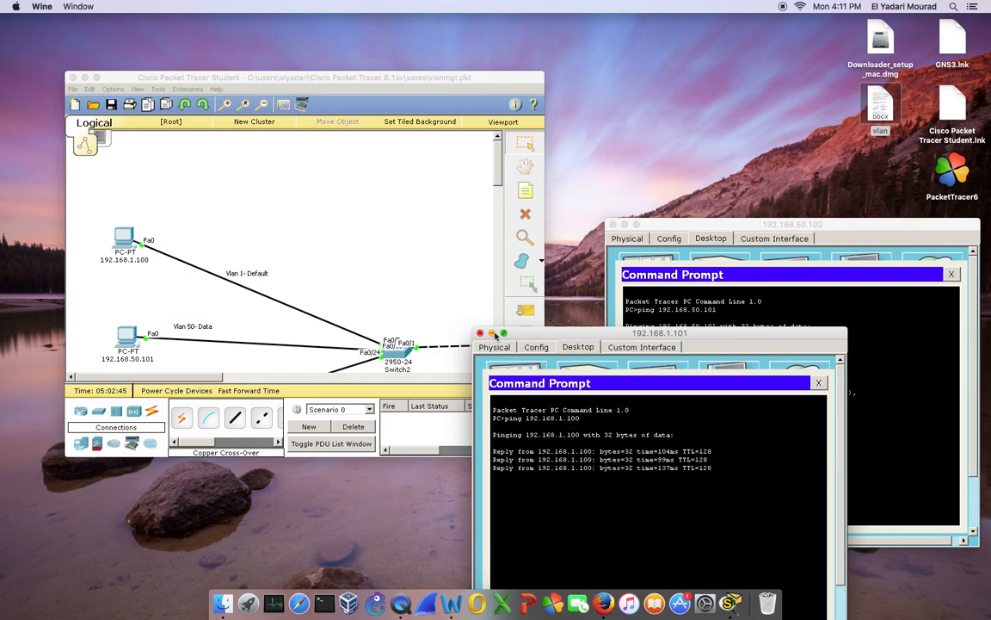
{"action": "left_click", "coordinate": [491, 334]}
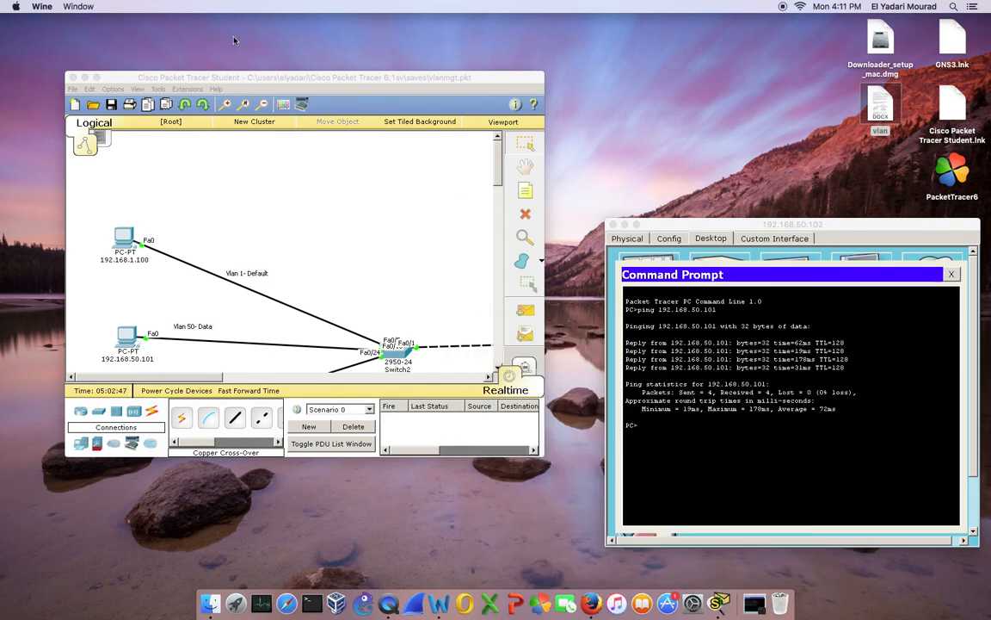
Show the topology window in full screen and set up Simulation mode with only ICMP events visible.
{"action": "left_click", "coordinate": [96, 78]}
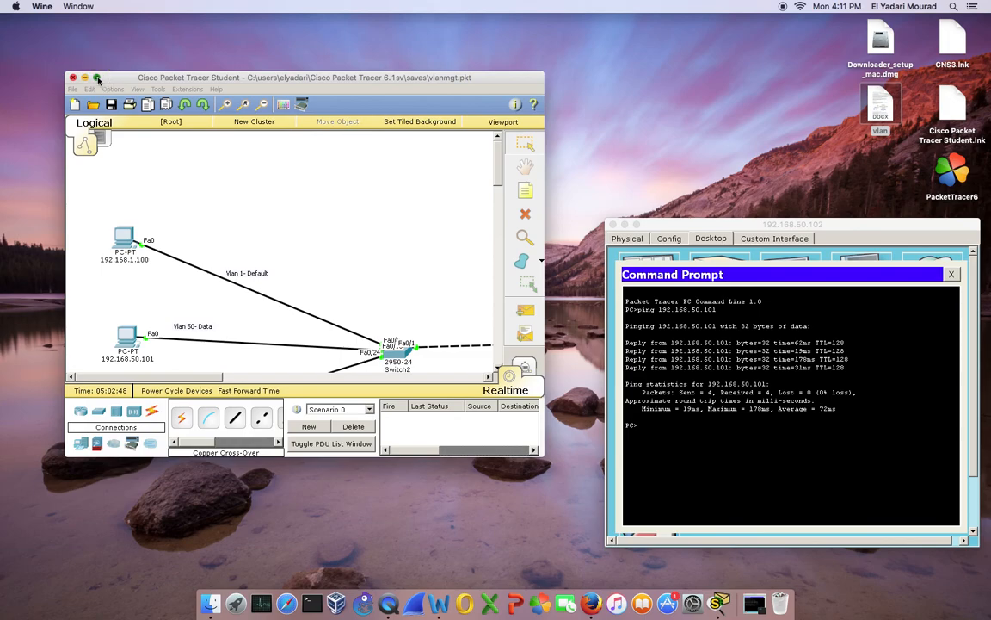
{"action": "left_click", "coordinate": [96, 79]}
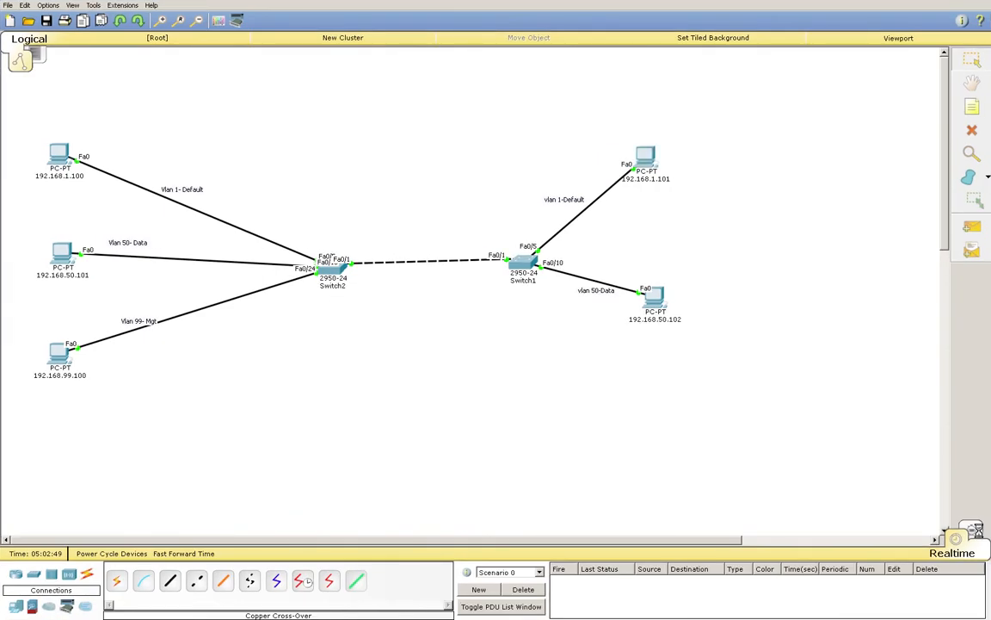
{"action": "left_click", "coordinate": [973, 530]}
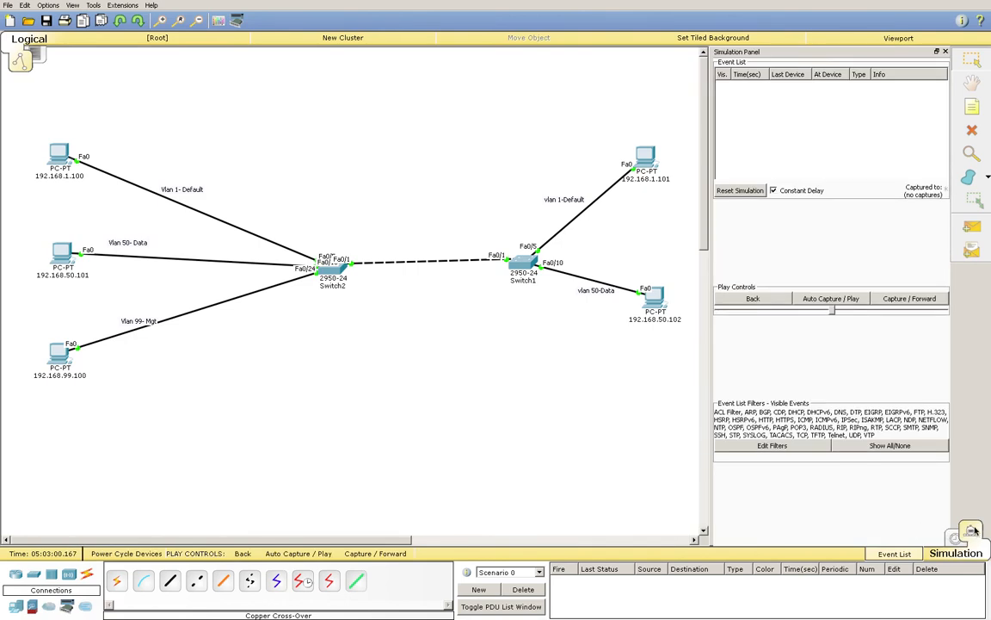
{"action": "left_click", "coordinate": [892, 446]}
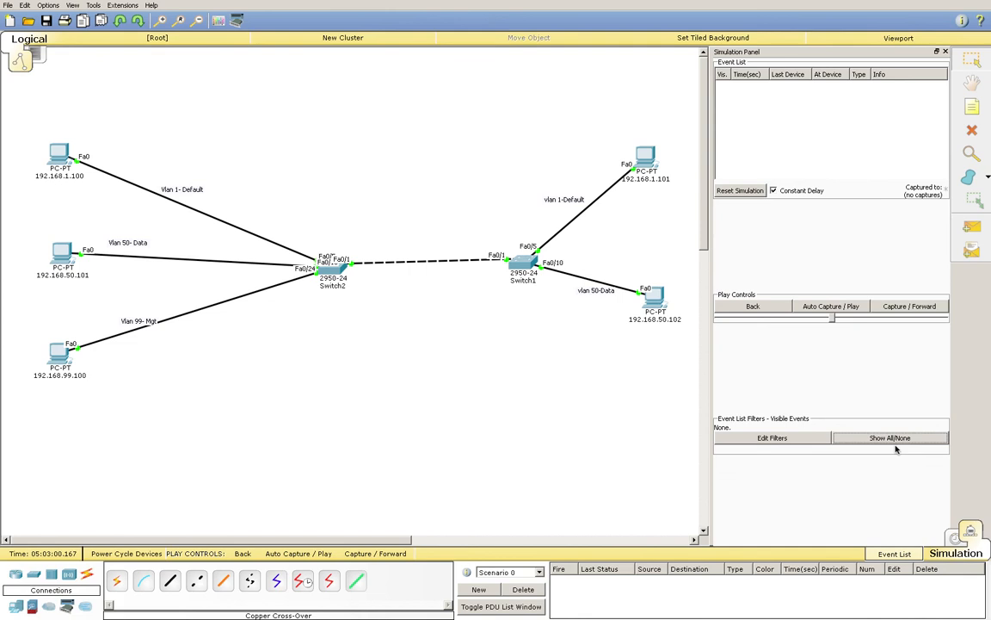
{"action": "left_click", "coordinate": [772, 439]}
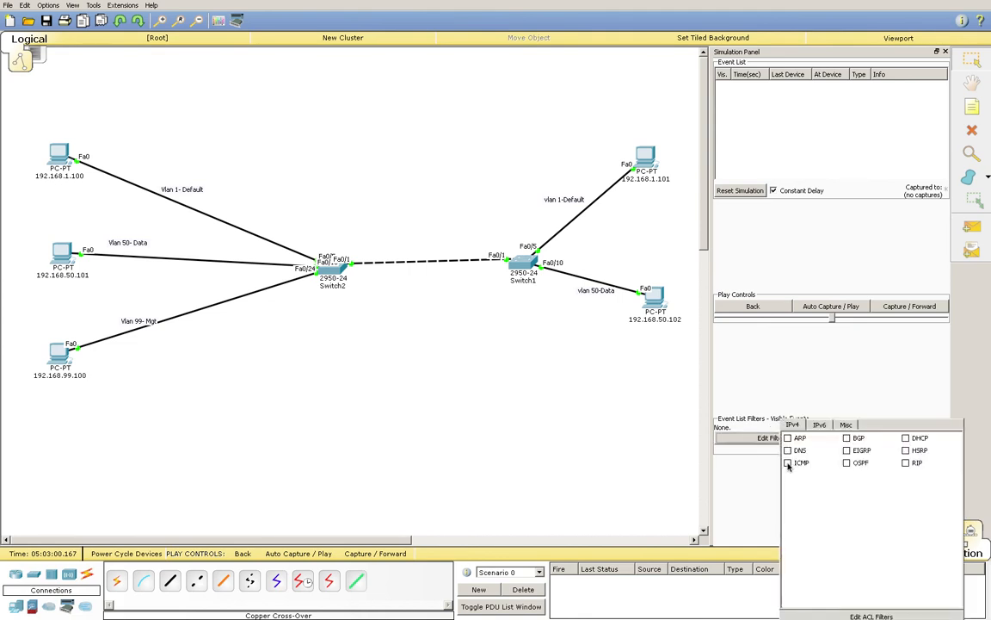
{"action": "left_click", "coordinate": [787, 463]}
{"action": "left_click", "coordinate": [613, 442]}
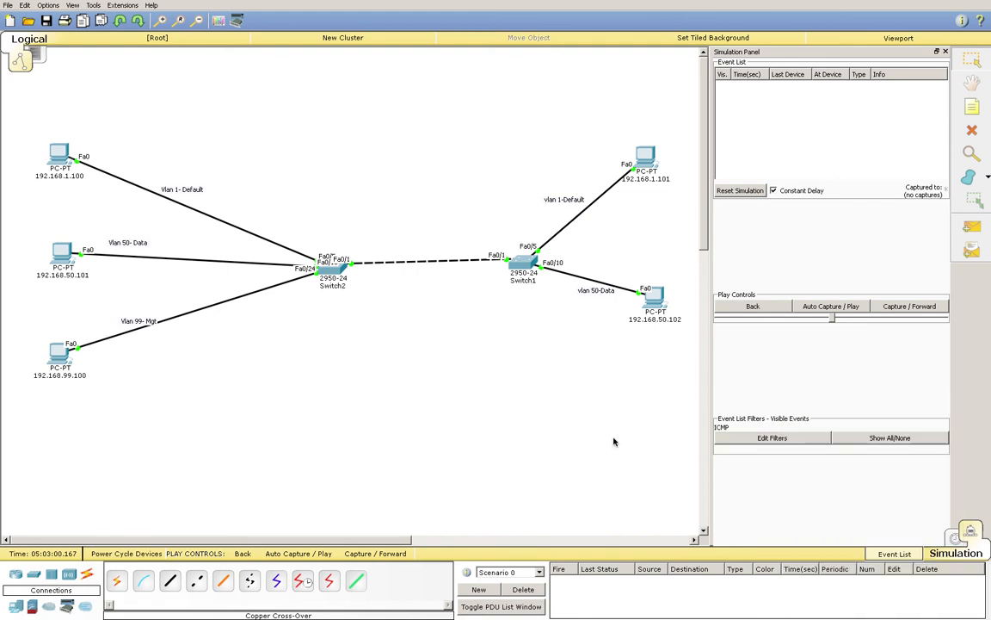
Add a simple PDU from the PC 192.168.50.102 to 192.168.50.101 and advance the simulation until it reaches Switch2.
{"action": "left_click", "coordinate": [974, 231]}
{"action": "left_click", "coordinate": [654, 297]}
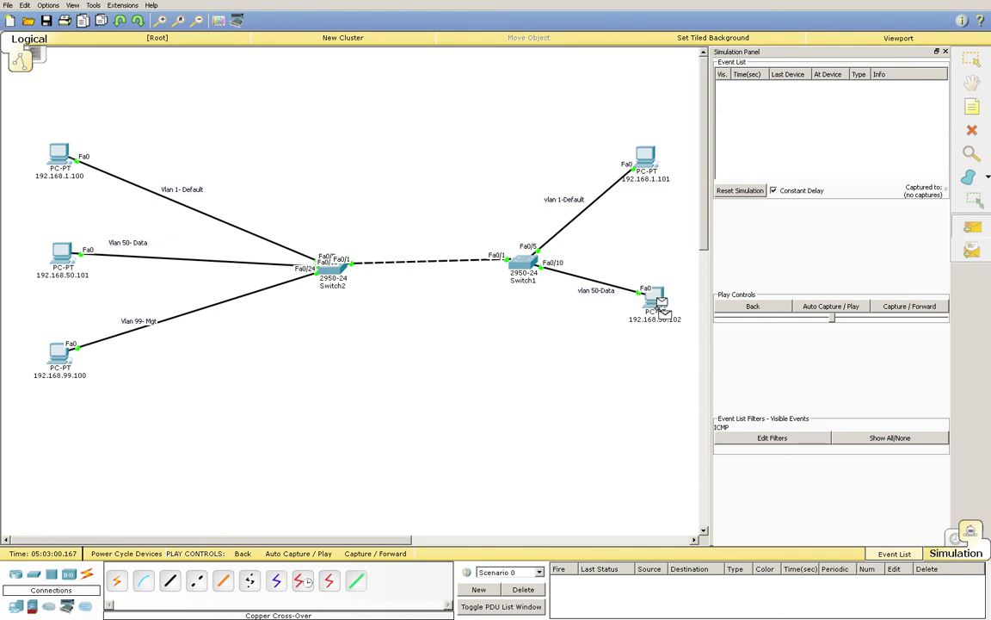
{"action": "left_click", "coordinate": [60, 251]}
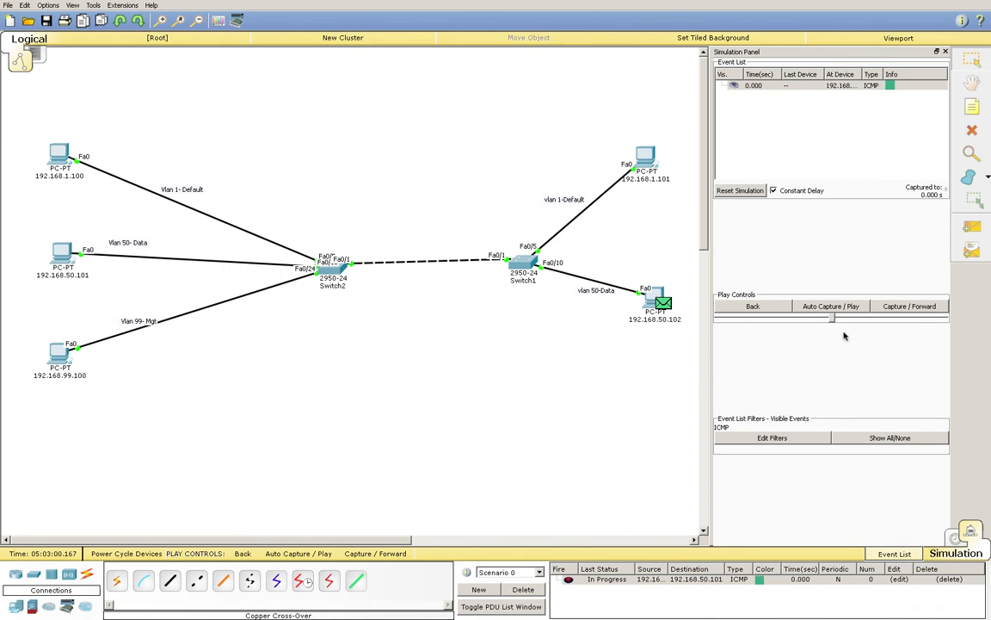
{"action": "left_click", "coordinate": [917, 309]}
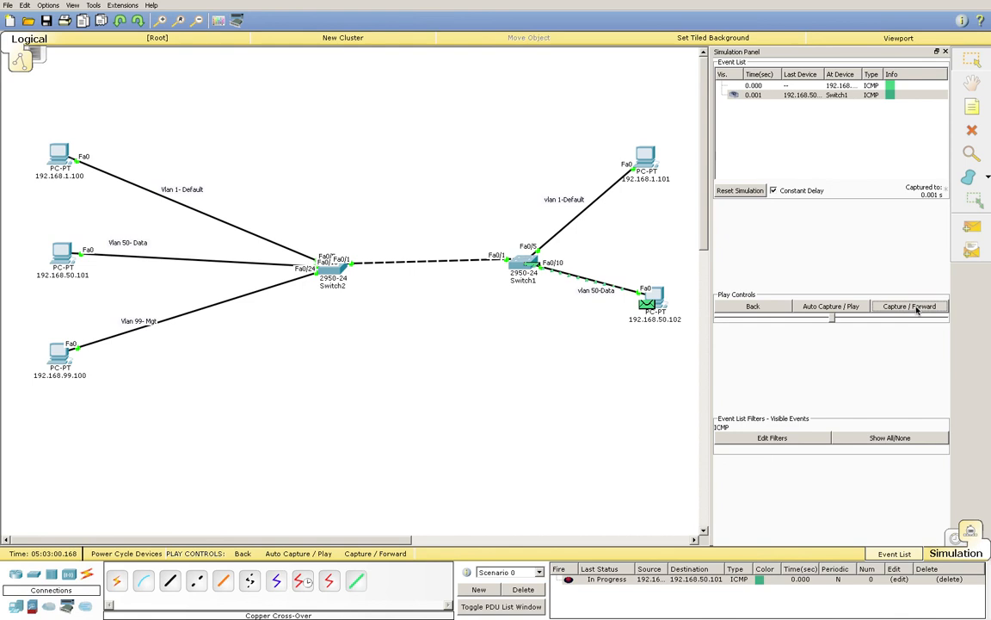
{"action": "left_click", "coordinate": [917, 308]}
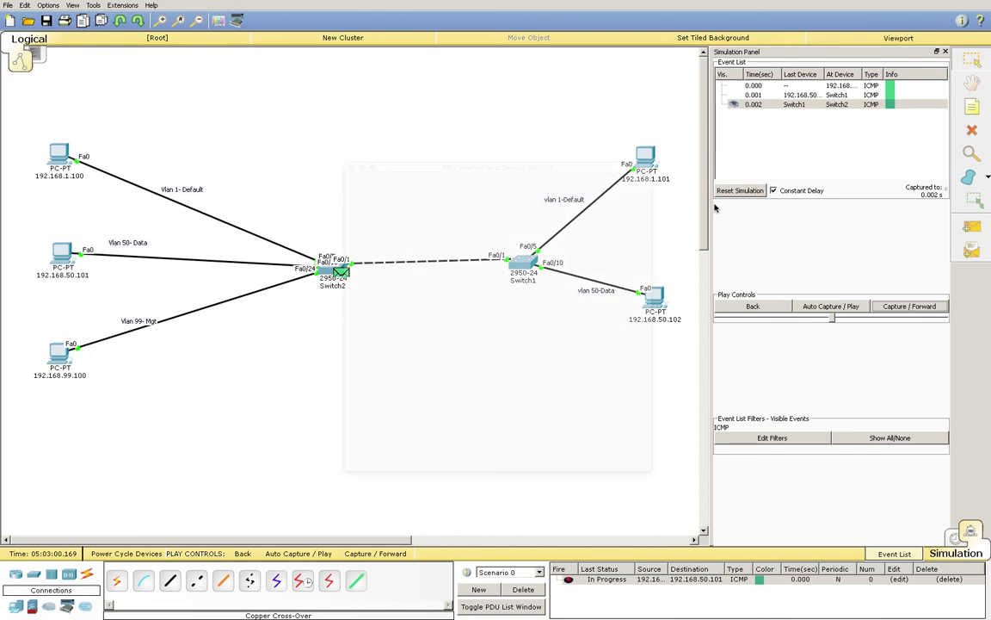
Open the PDU information at Switch2 in full screen and examine the inbound and outbound Layer 2 headers.
{"action": "left_click", "coordinate": [346, 275]}
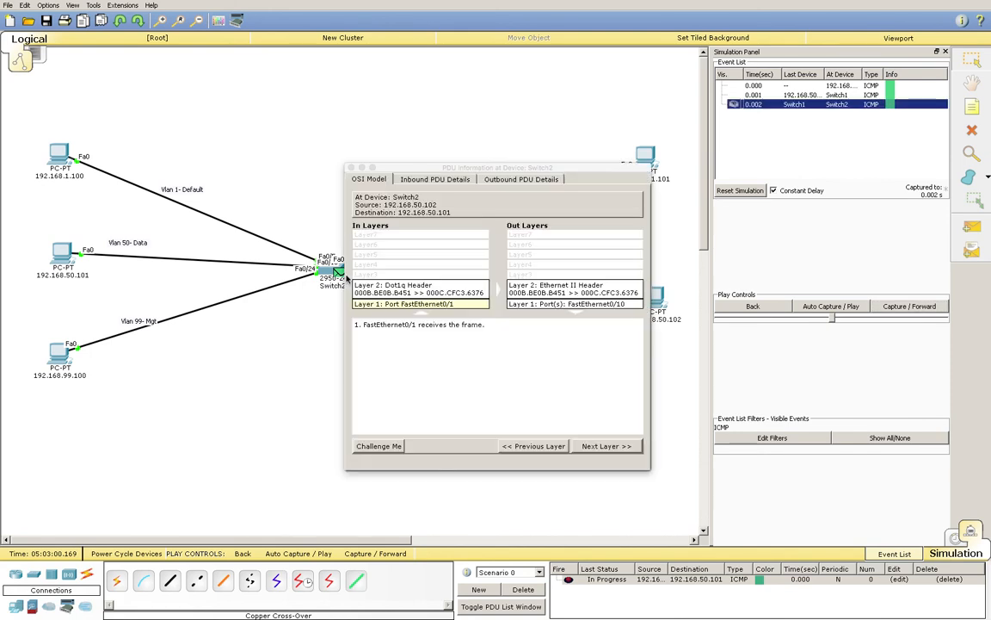
{"action": "left_click", "coordinate": [372, 167]}
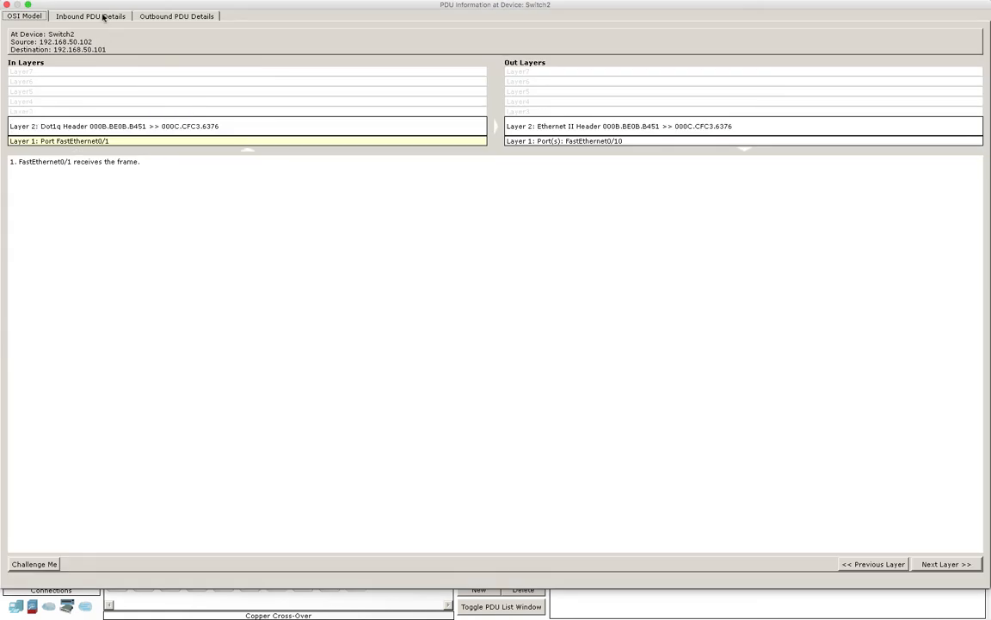
{"action": "left_click", "coordinate": [104, 126]}
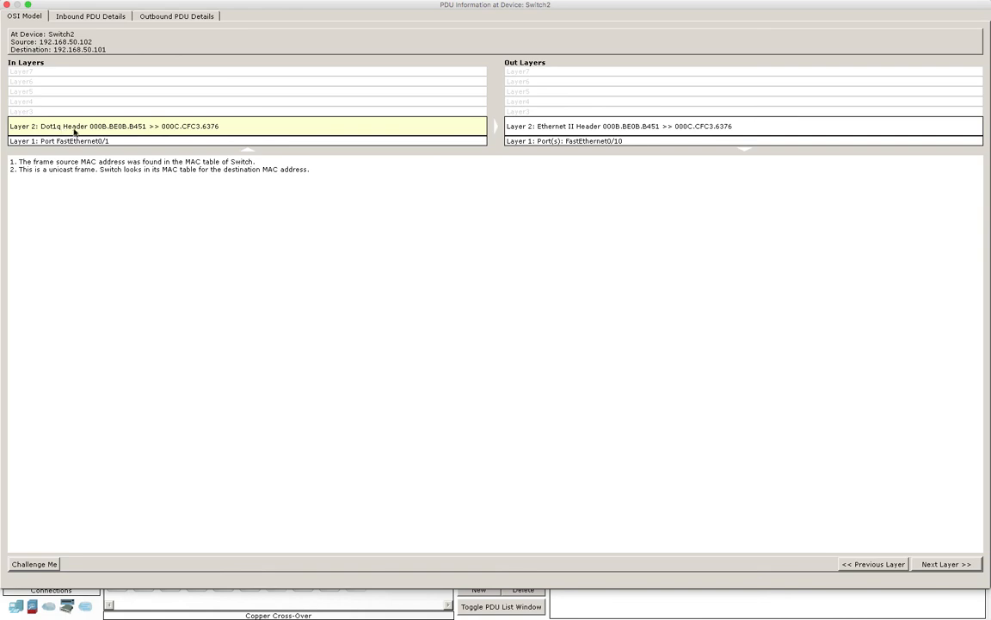
{"action": "left_click", "coordinate": [585, 130]}
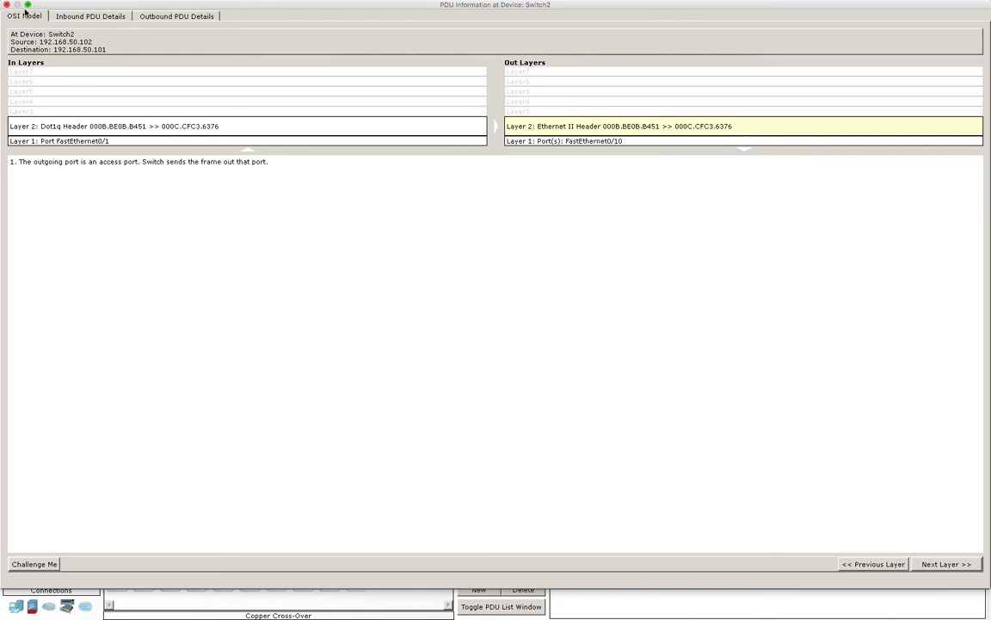
Examine the TPID field of the frame in Switch2's inbound PDU details, and take the PDU window out of full screen.
{"action": "left_click", "coordinate": [27, 17]}
{"action": "left_click", "coordinate": [91, 16]}
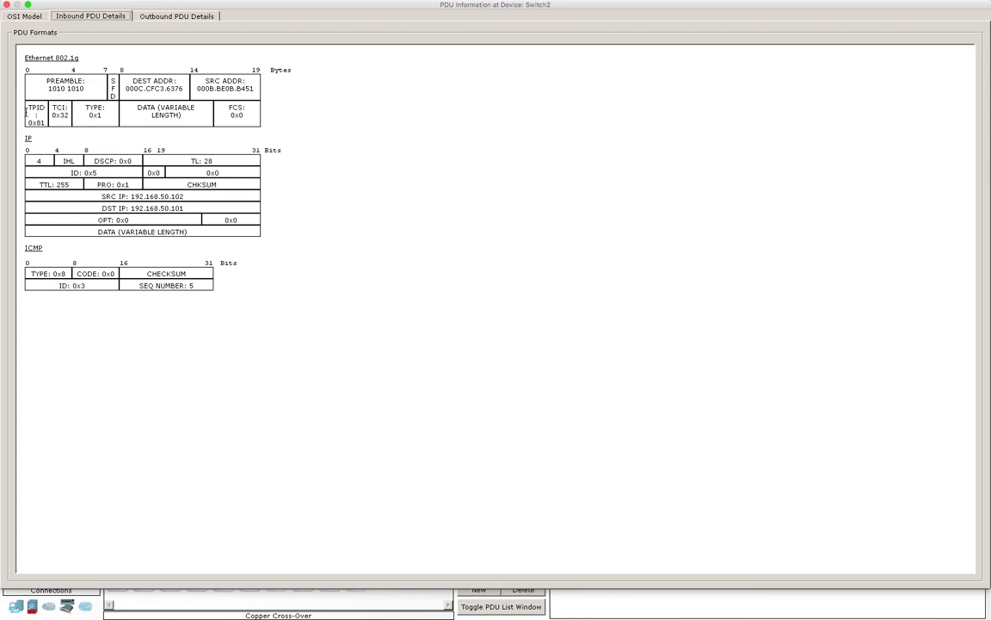
{"action": "left_click_drag", "start_coordinate": [35, 115], "coordinate": [65, 116]}
{"action": "left_click_drag", "start_coordinate": [31, 107], "coordinate": [39, 110]}
{"action": "left_click_drag", "start_coordinate": [30, 121], "coordinate": [49, 122]}
{"action": "left_click", "coordinate": [28, 7]}
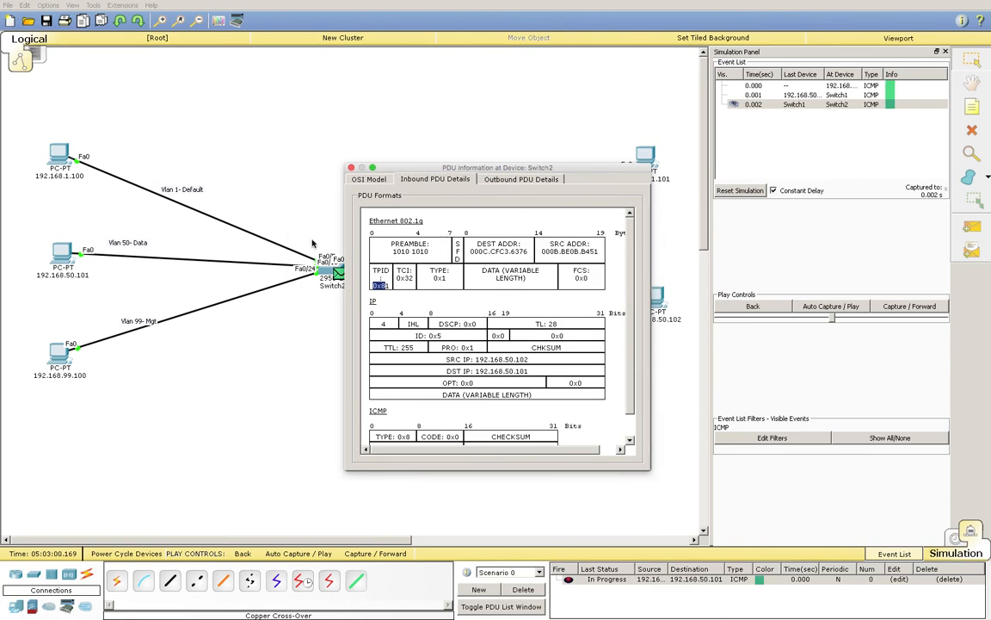
Move the PDU window clear of Switch2 and view the outbound PDU details in full screen.
{"action": "left_click_drag", "start_coordinate": [432, 166], "coordinate": [519, 198]}
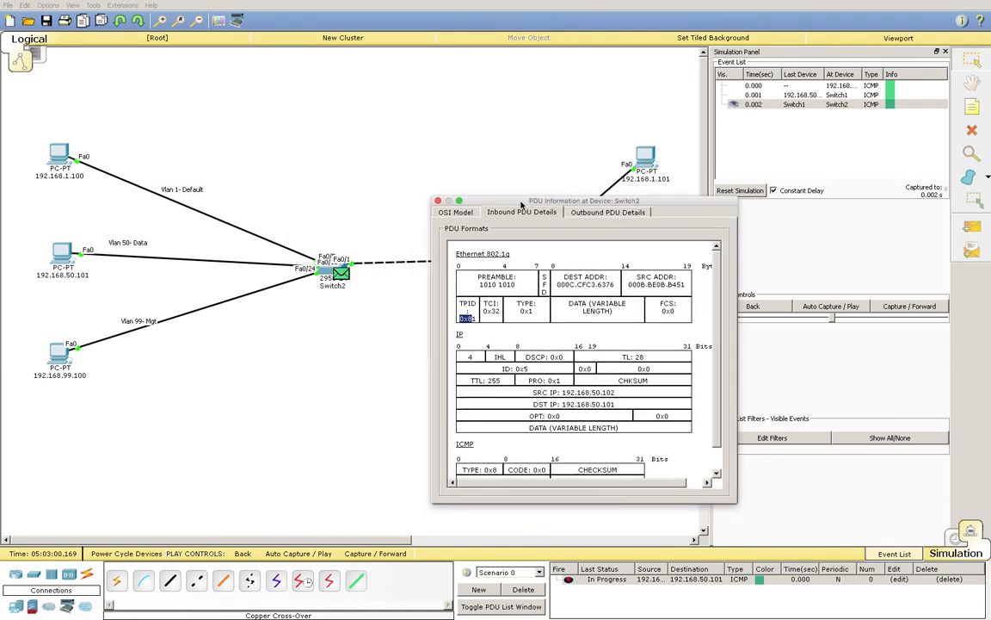
{"action": "left_click", "coordinate": [612, 214]}
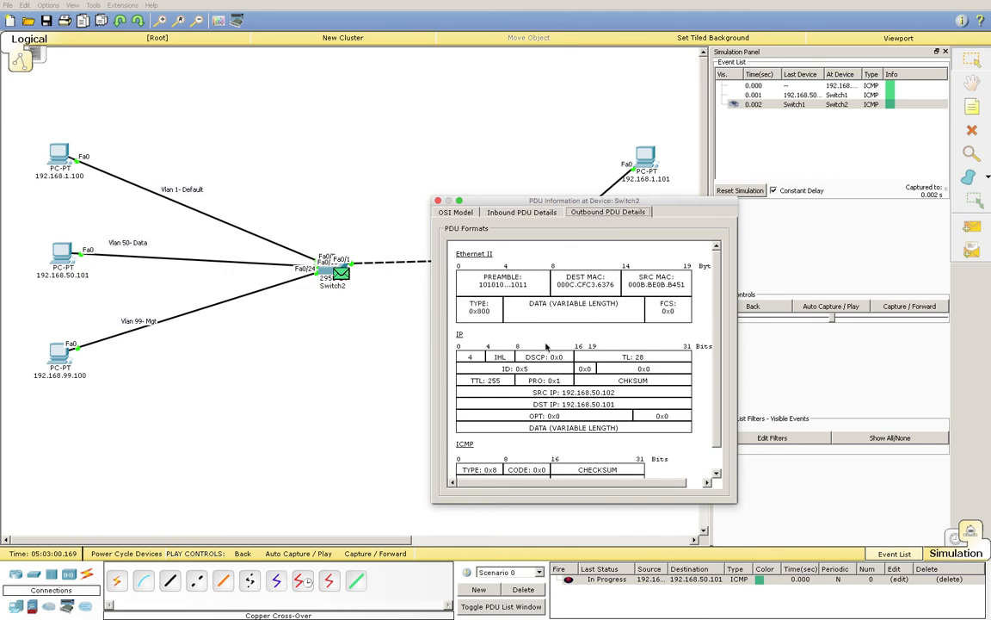
{"action": "left_click", "coordinate": [461, 202]}
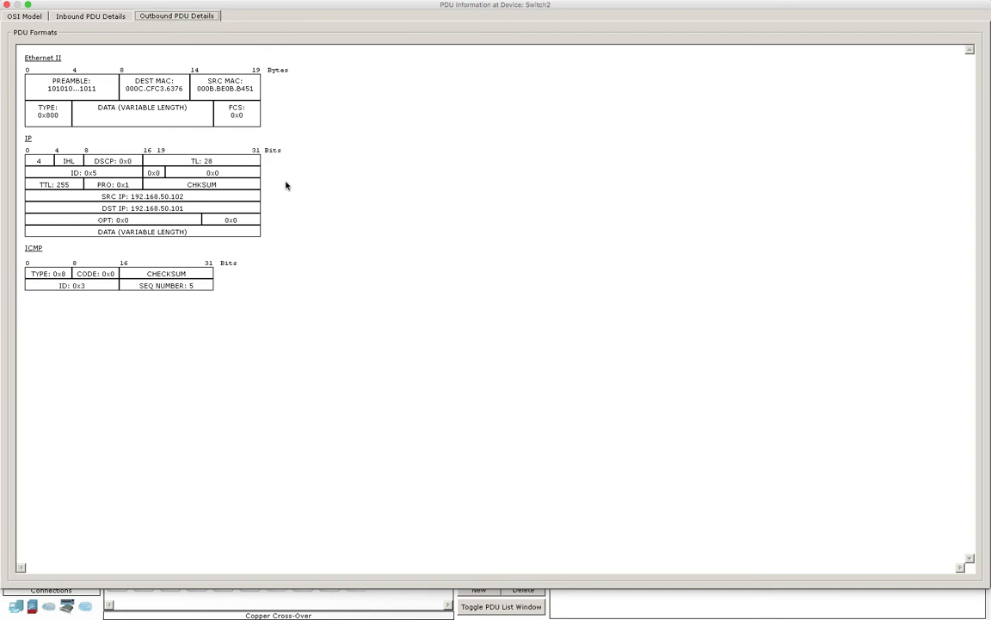